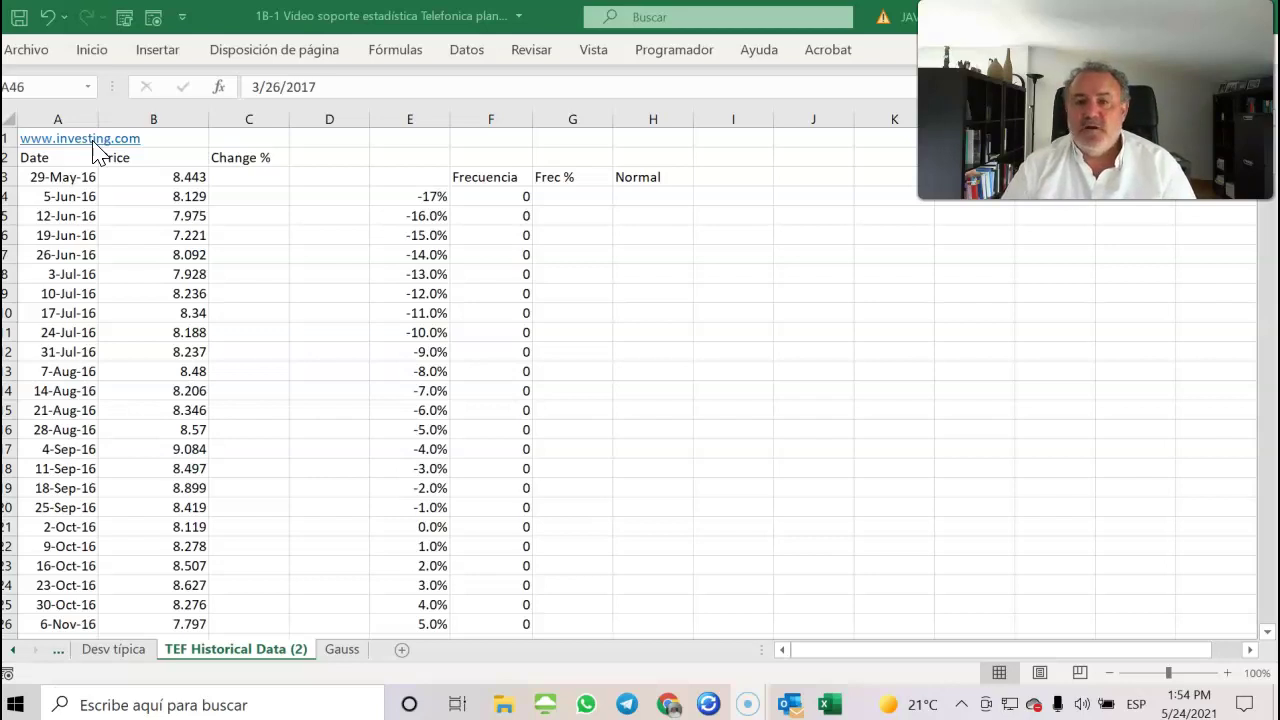
# - Enter the formula +(B4-B3)/B3 in C4 to calculate the first weekly price change
pyautogui.click(258, 196)
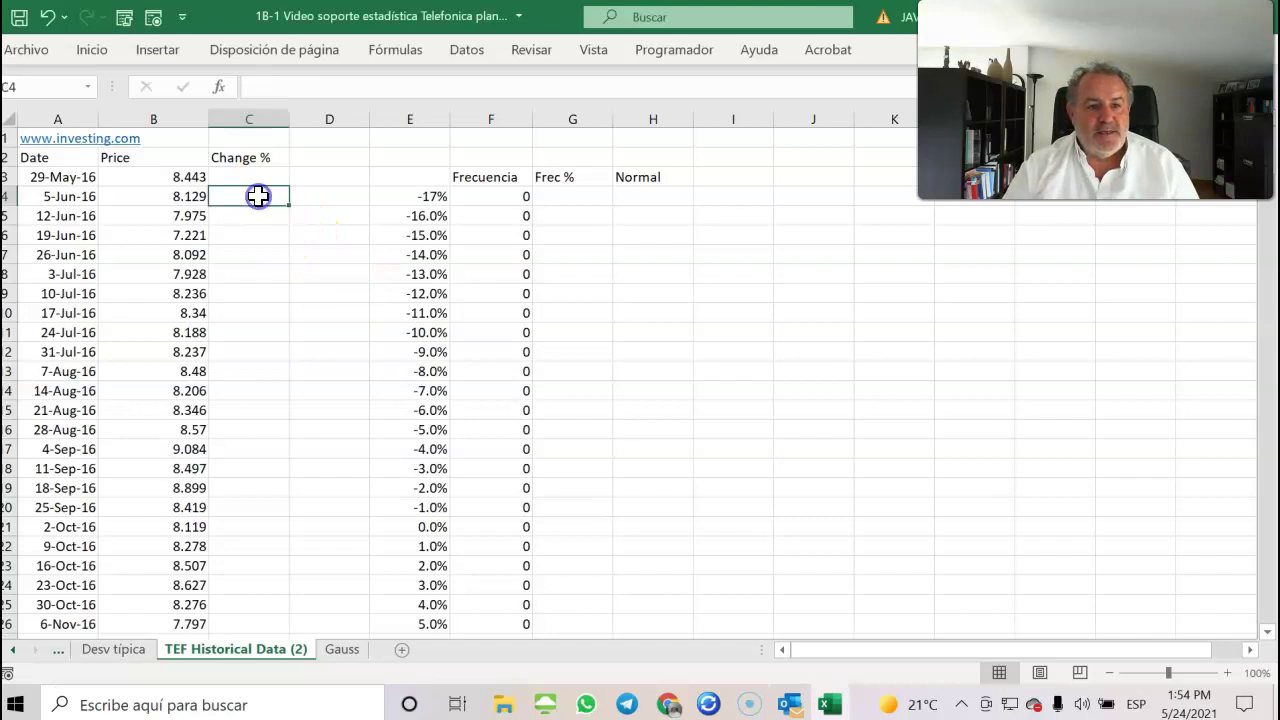
pyautogui.write('+')
pyautogui.click(197, 196)
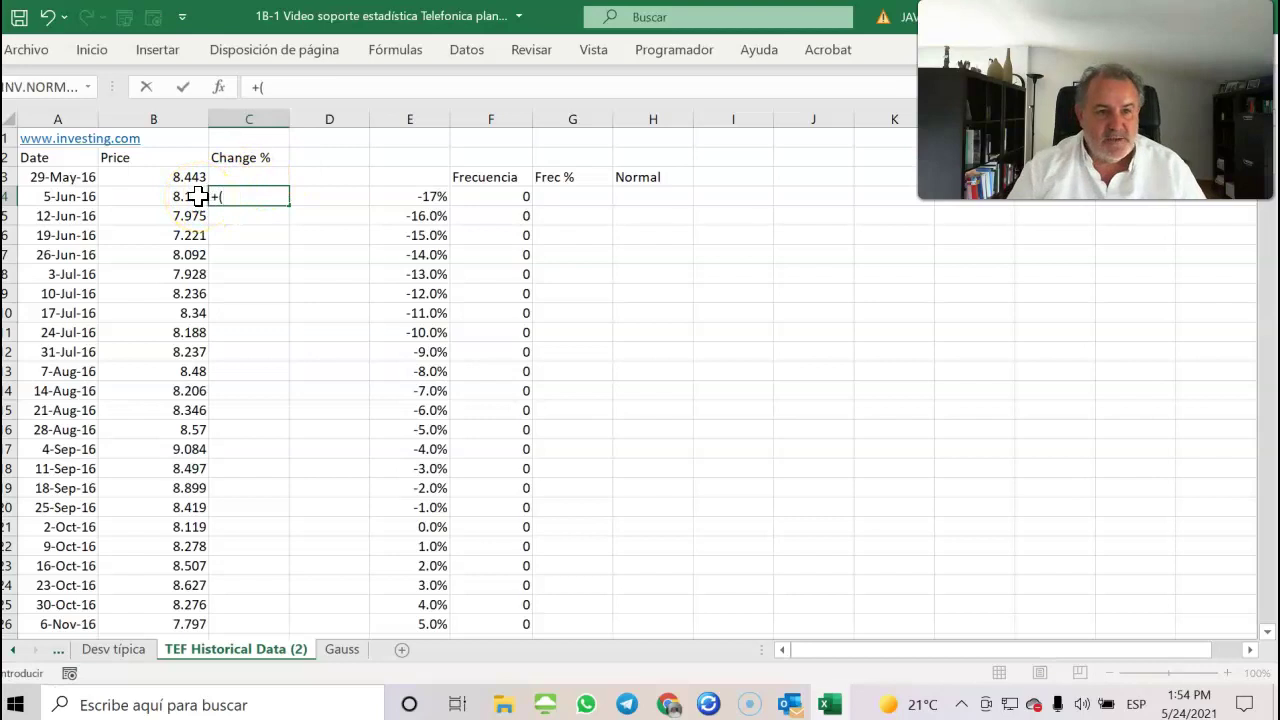
pyautogui.click(199, 196)
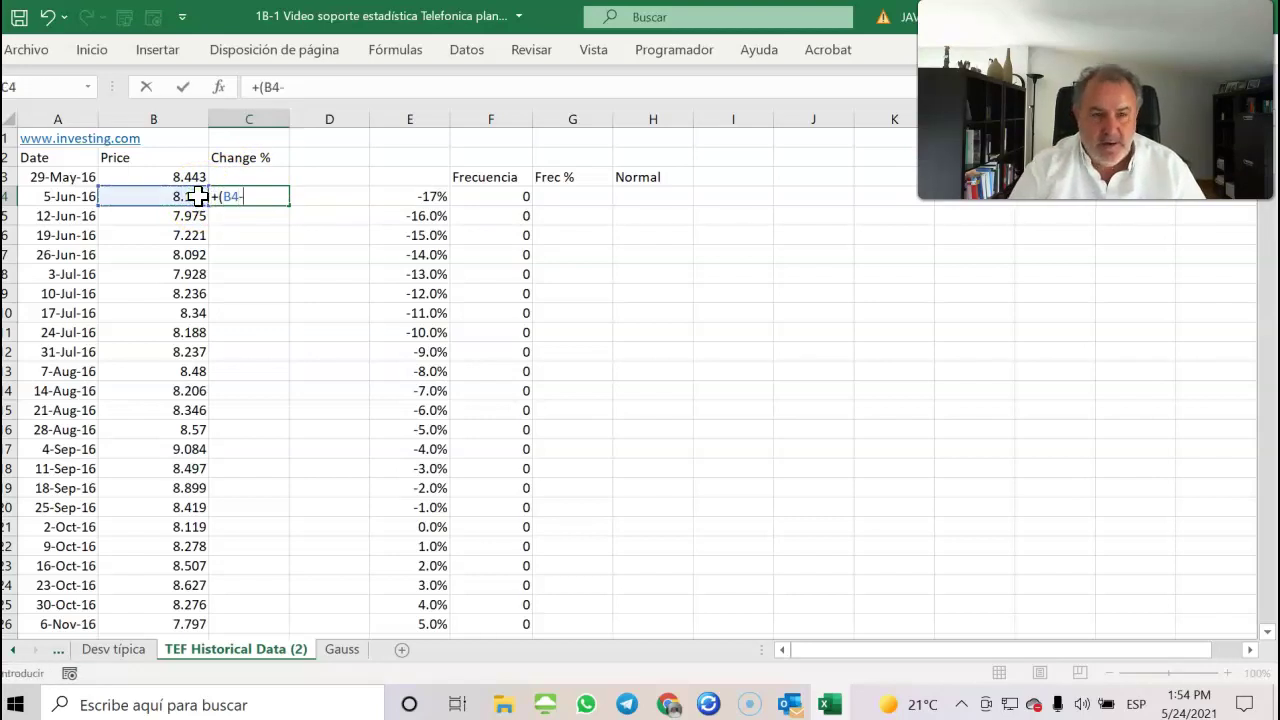
pyautogui.click(189, 176)
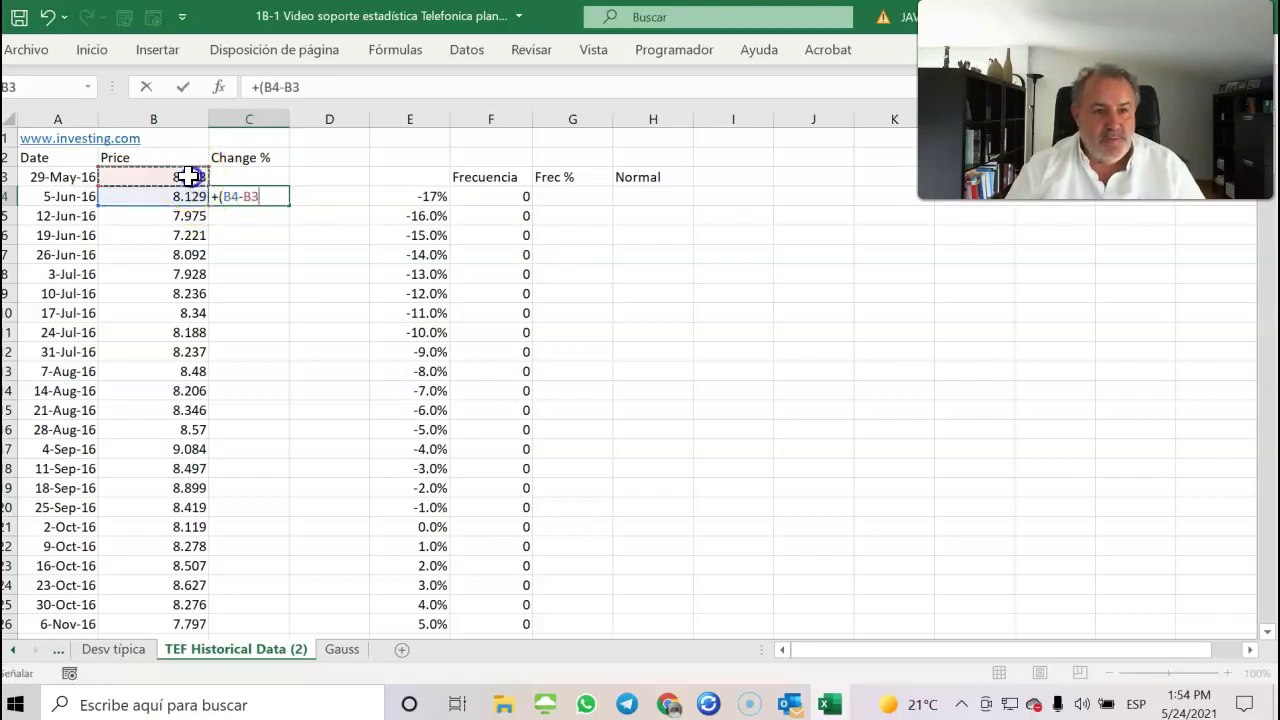
pyautogui.write(')/')
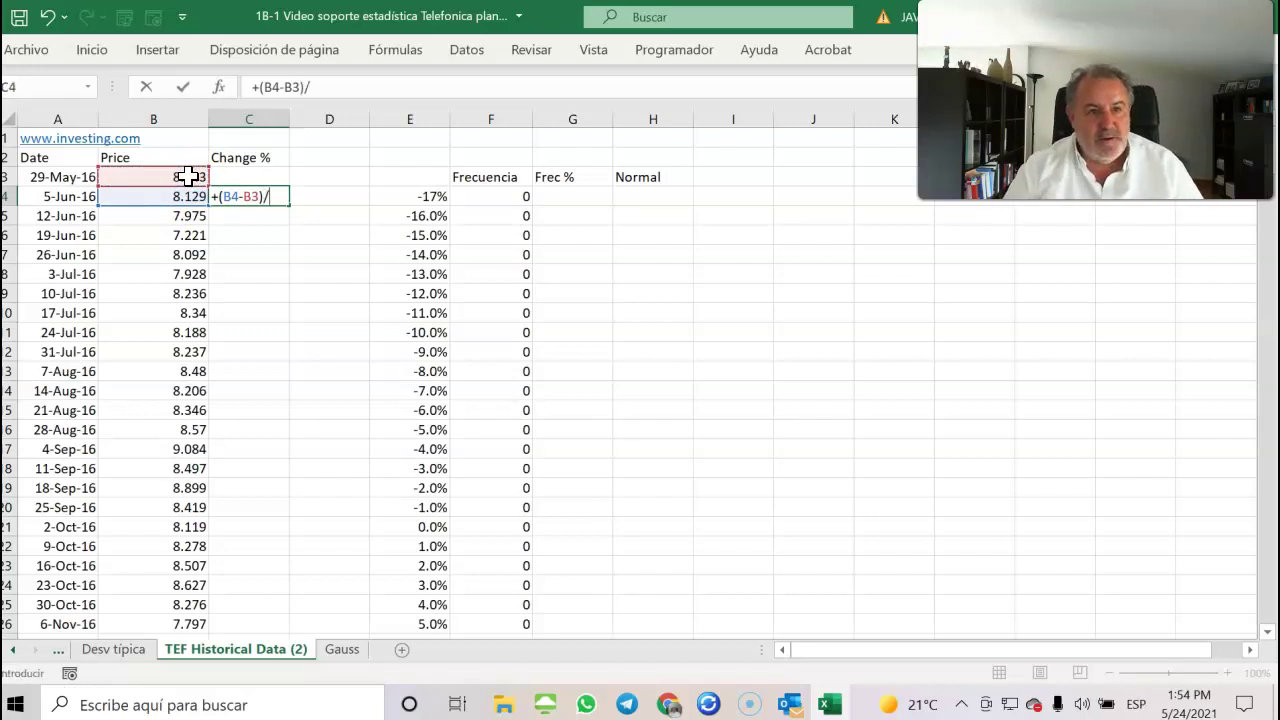
pyautogui.click(189, 176)
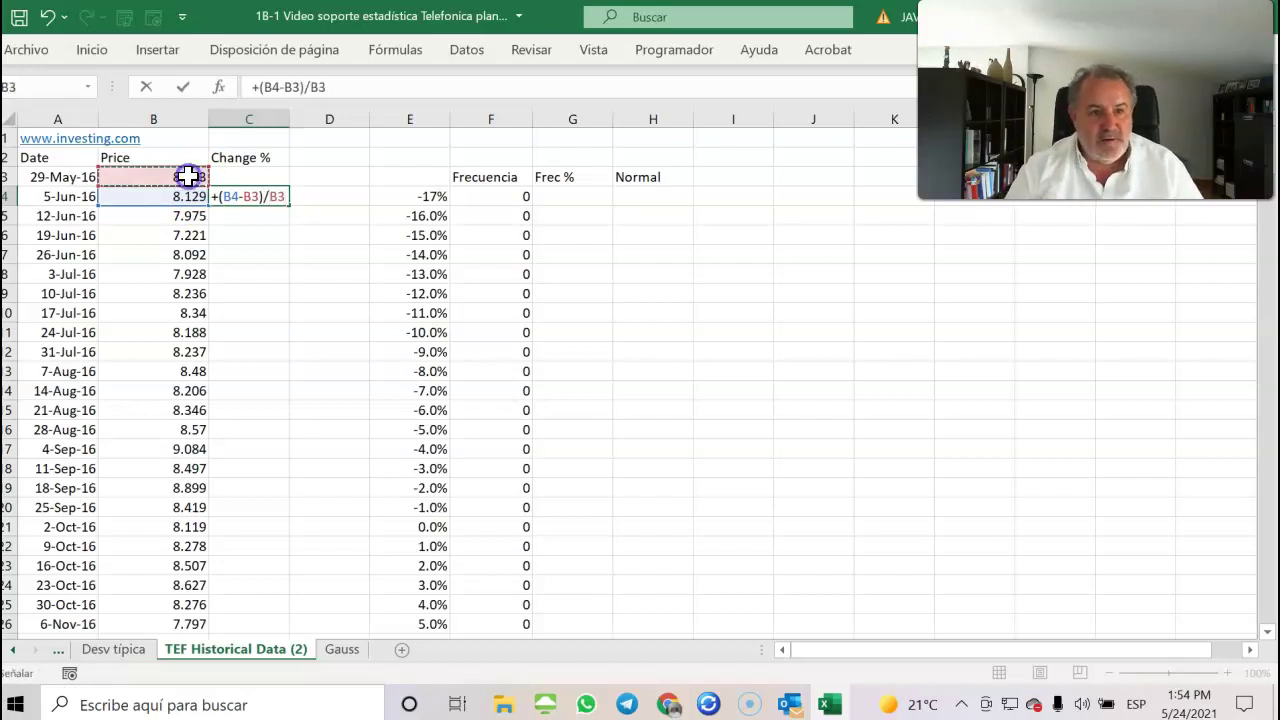
pyautogui.press('Return')
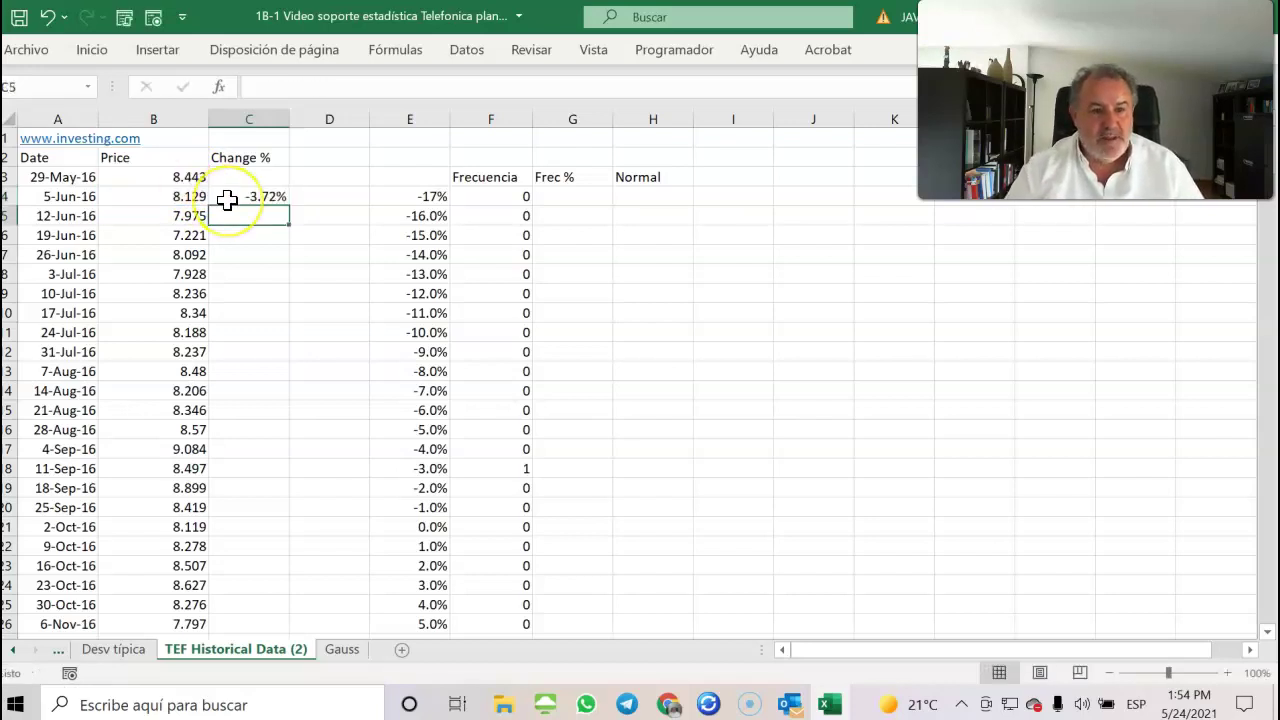
# - Fill the C4 change formula down the Change % column to the last dated row
pyautogui.click(268, 196)
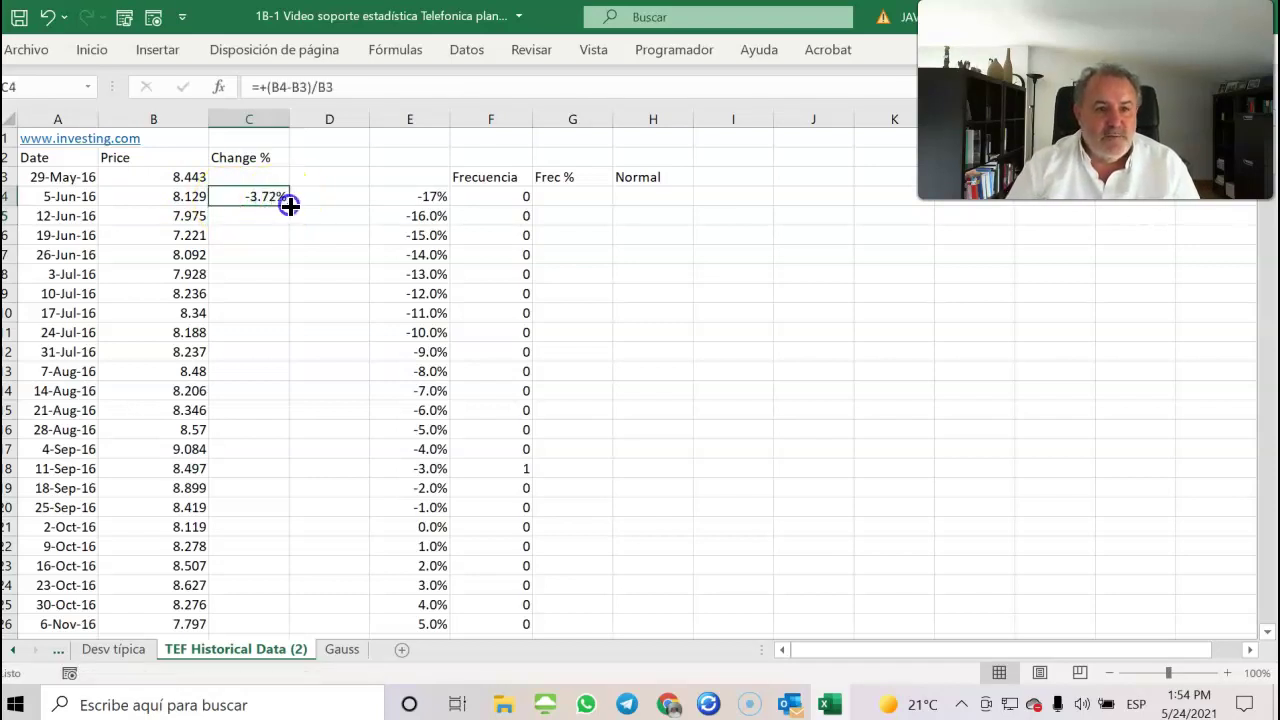
pyautogui.doubleClick(289, 204)
pyautogui.scroll(-3, 365, 444)
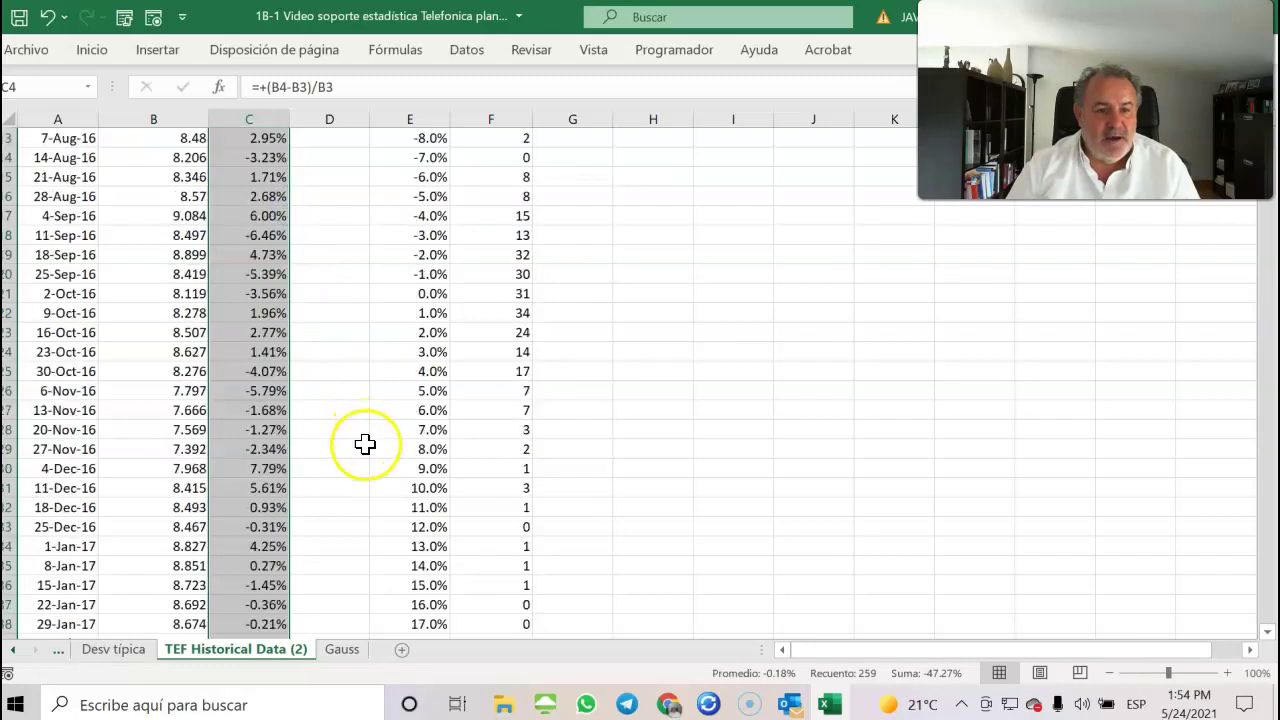
pyautogui.scroll(-20, 365, 444)
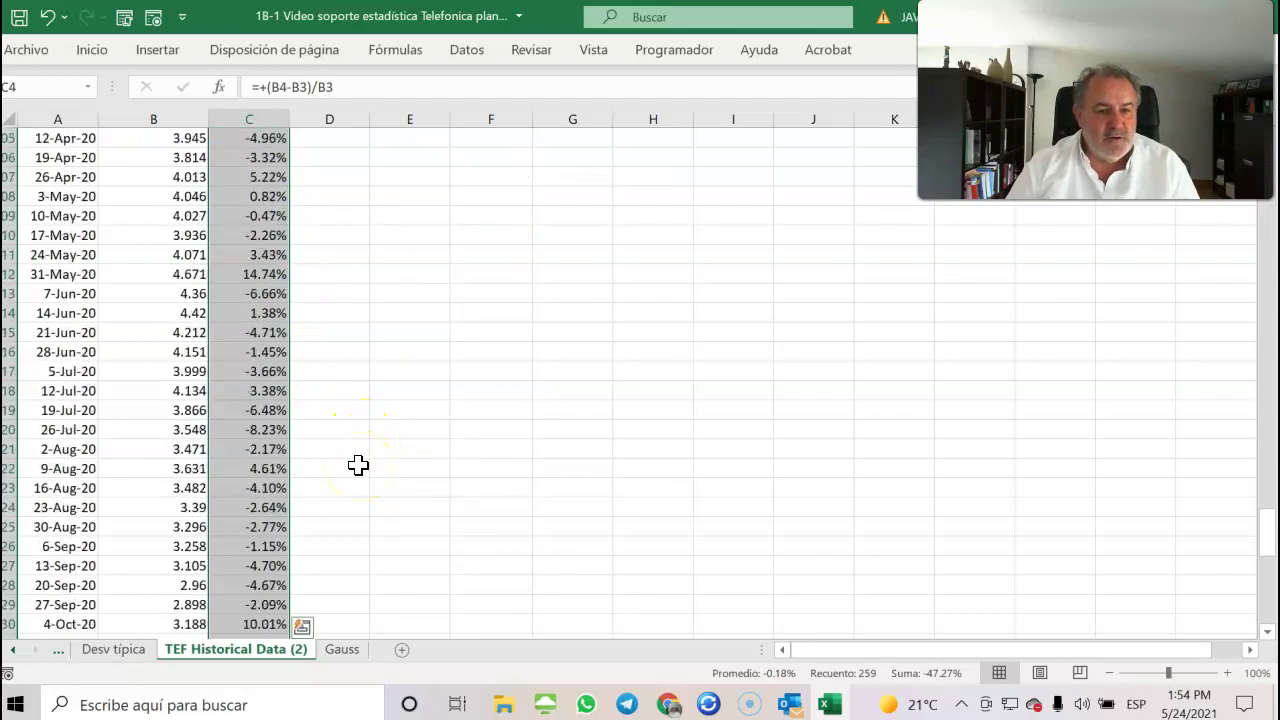
pyautogui.scroll(-20, 358, 464)
pyautogui.scroll(16, 361, 460)
pyautogui.scroll(20, 361, 460)
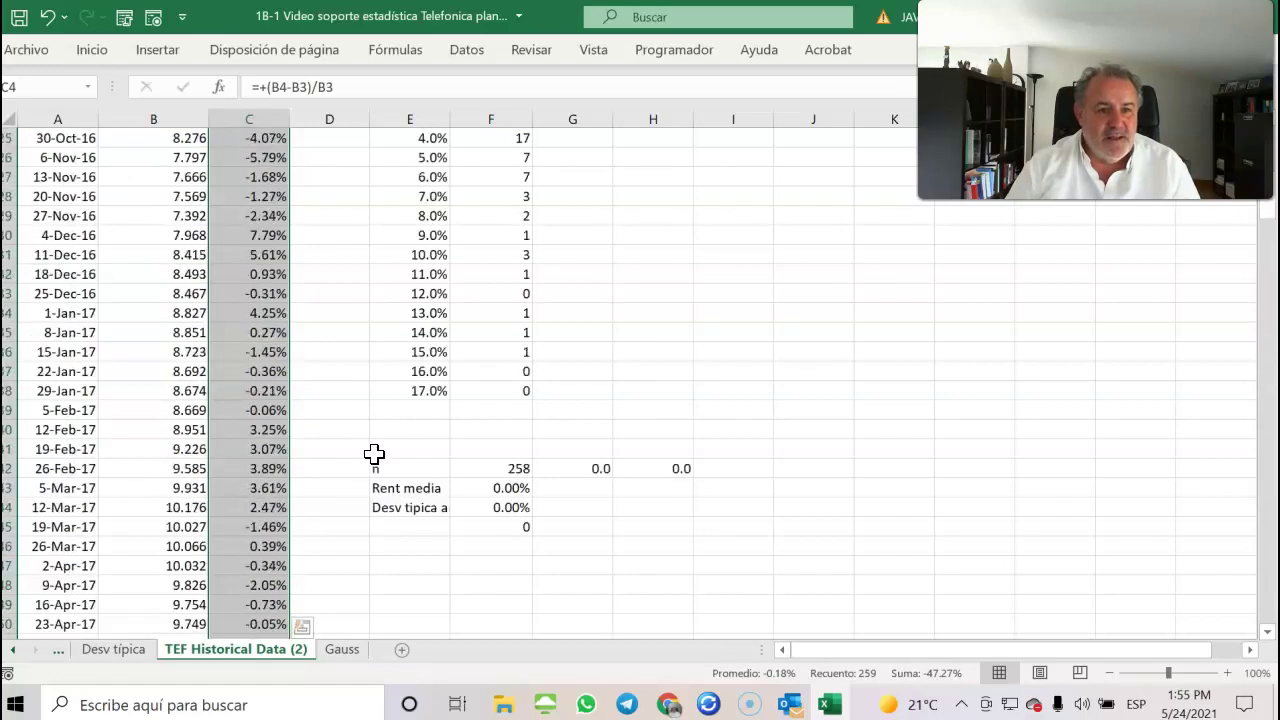
pyautogui.scroll(8, 365, 452)
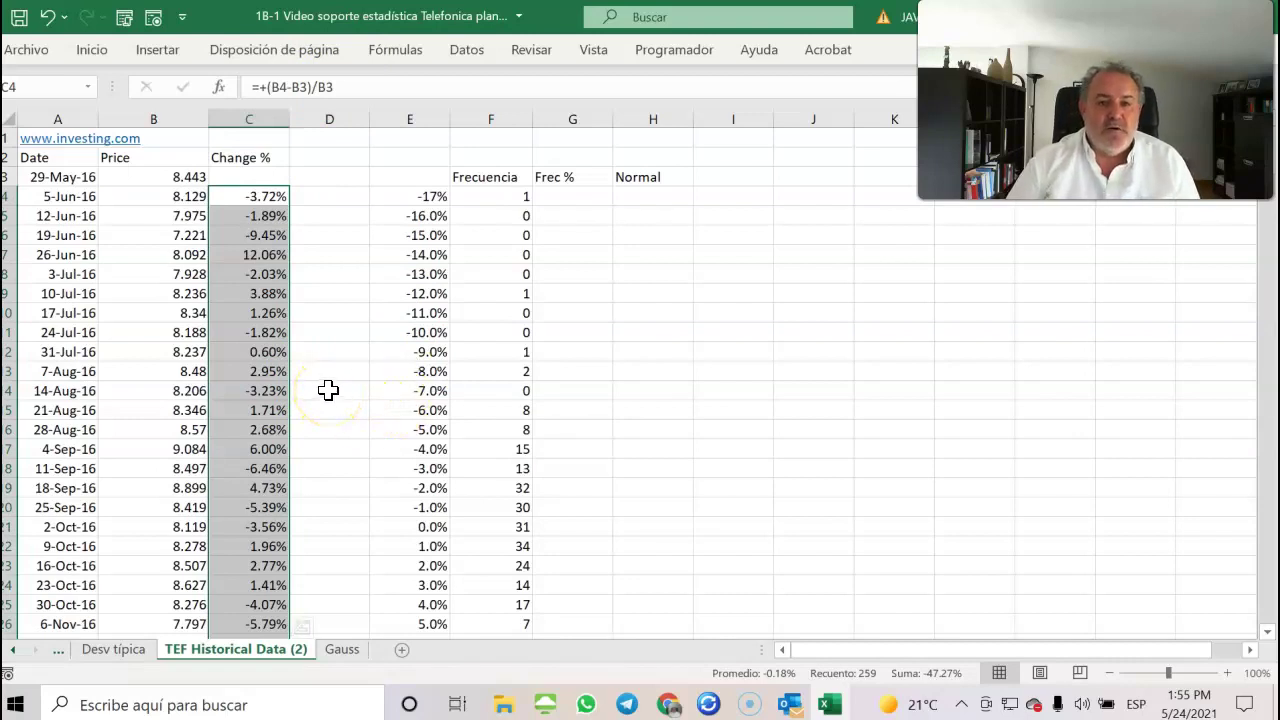
# - Clear the Frecuencia column values for all the bins from -17% to 17%
pyautogui.moveTo(480, 199); pyautogui.dragTo(474, 677)
pyautogui.moveTo(490, 598); pyautogui.dragTo(490, 598)
pyautogui.press('Delete')
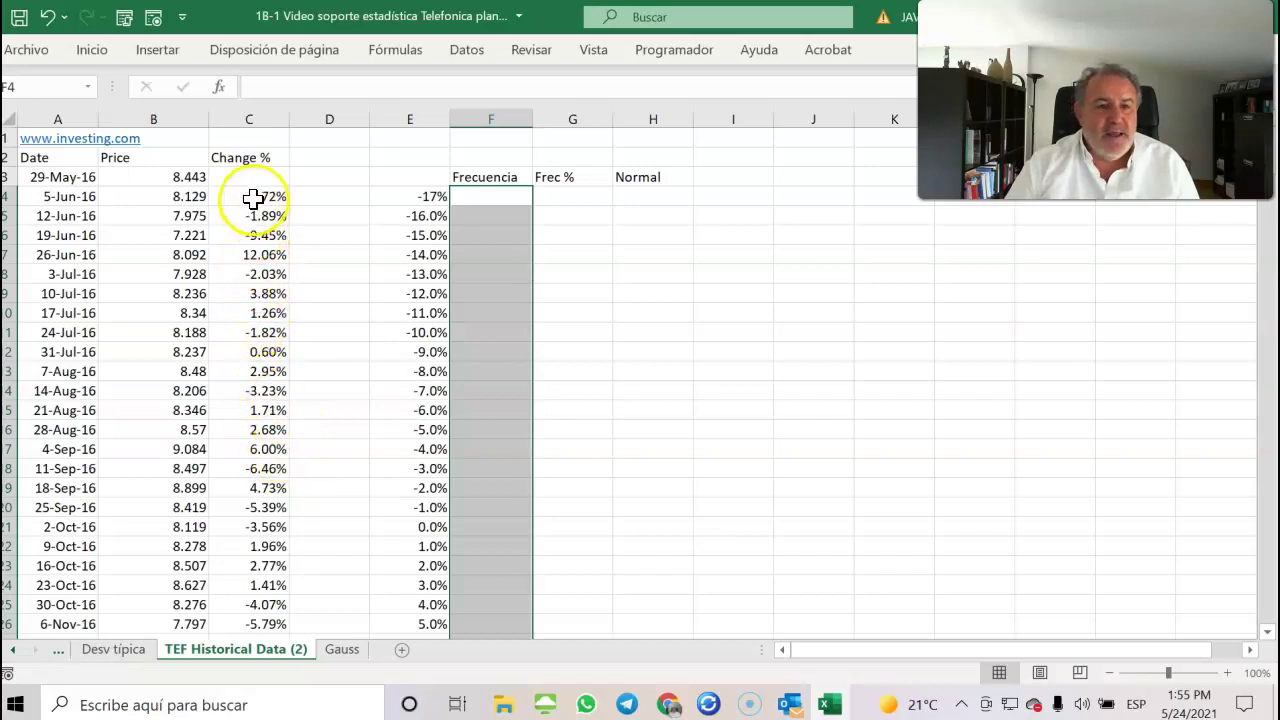
# - Insert the recommended line chart for all the Change % values from C4 to C262
pyautogui.moveTo(255, 196); pyautogui.dragTo(278, 587)
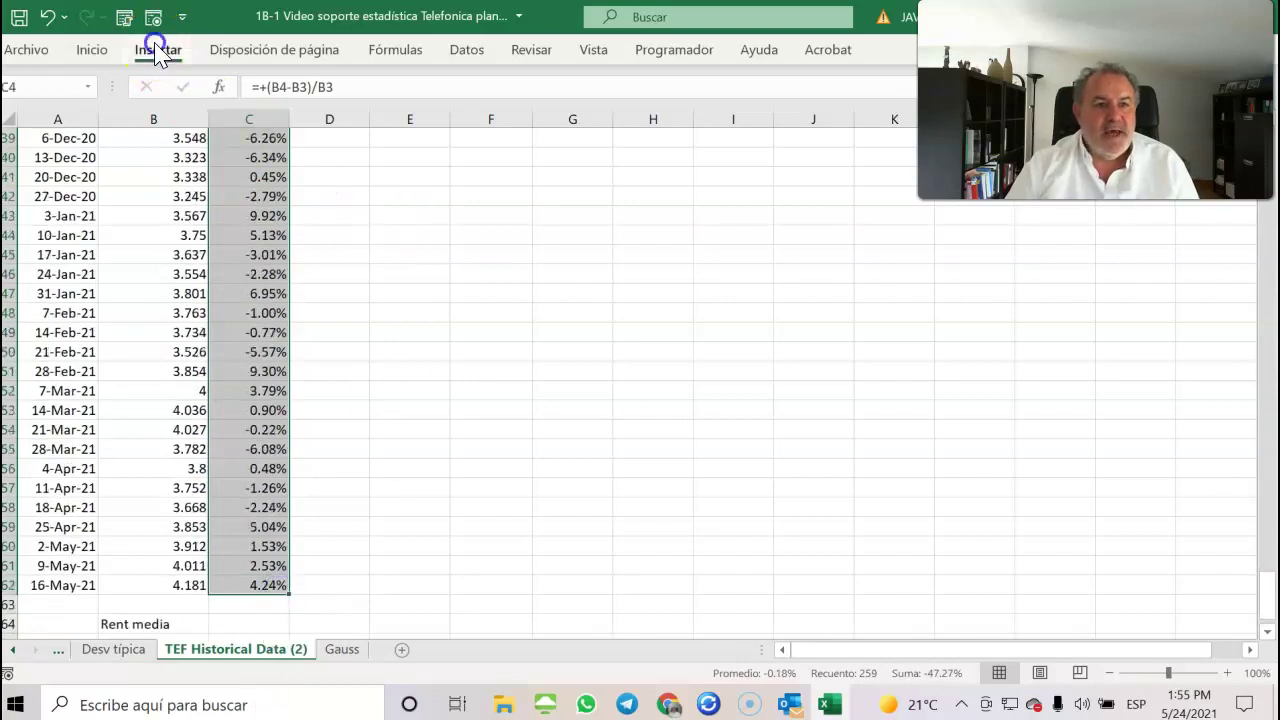
pyautogui.click(158, 50)
pyautogui.click(425, 110)
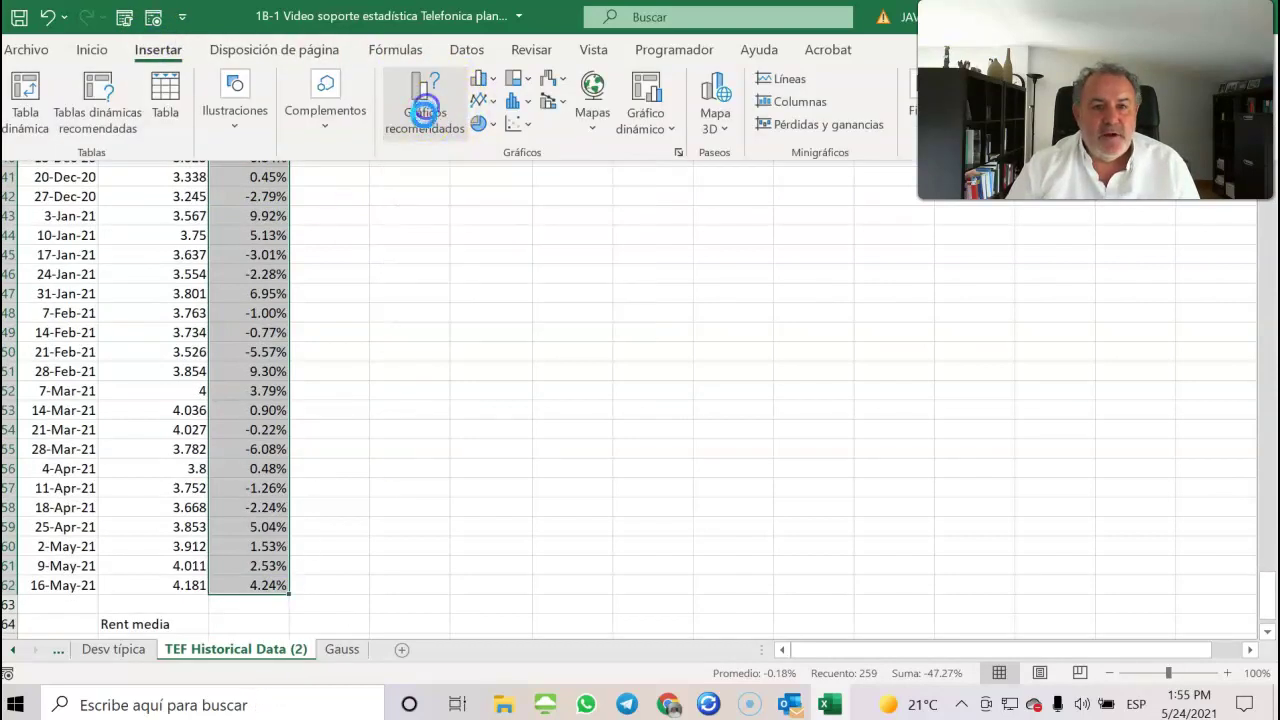
pyautogui.click(440, 256)
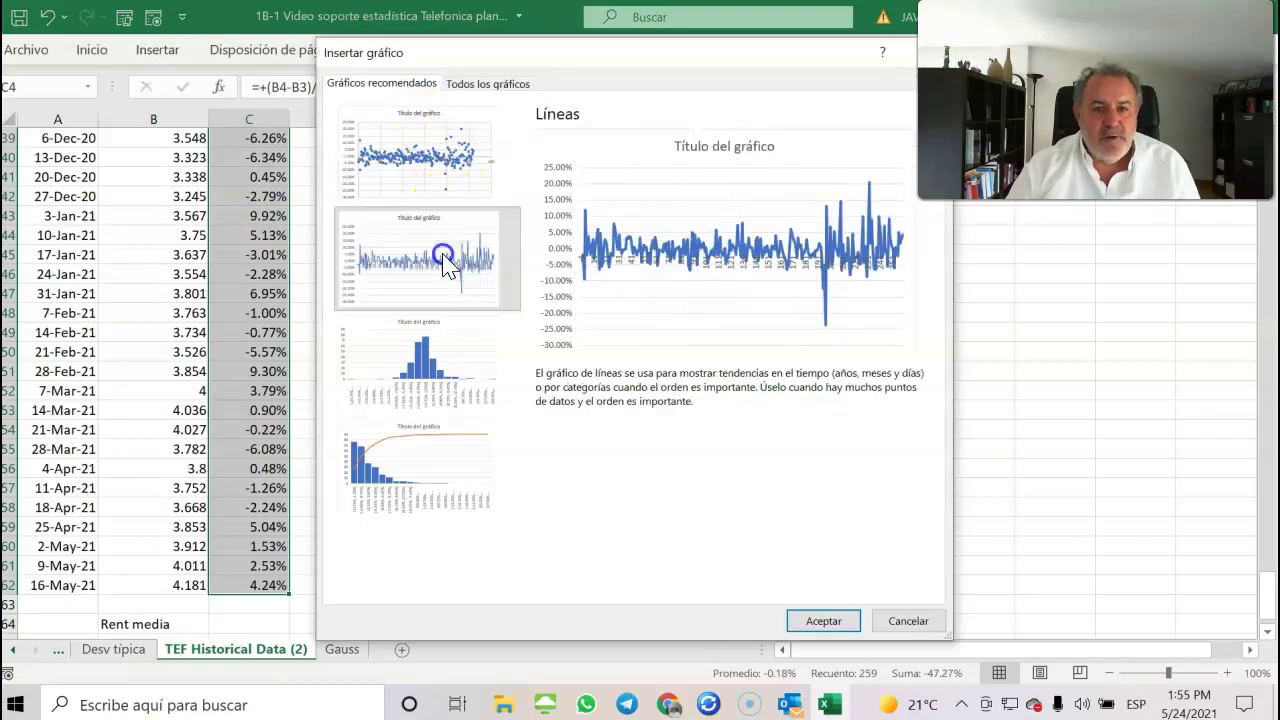
pyautogui.click(823, 621)
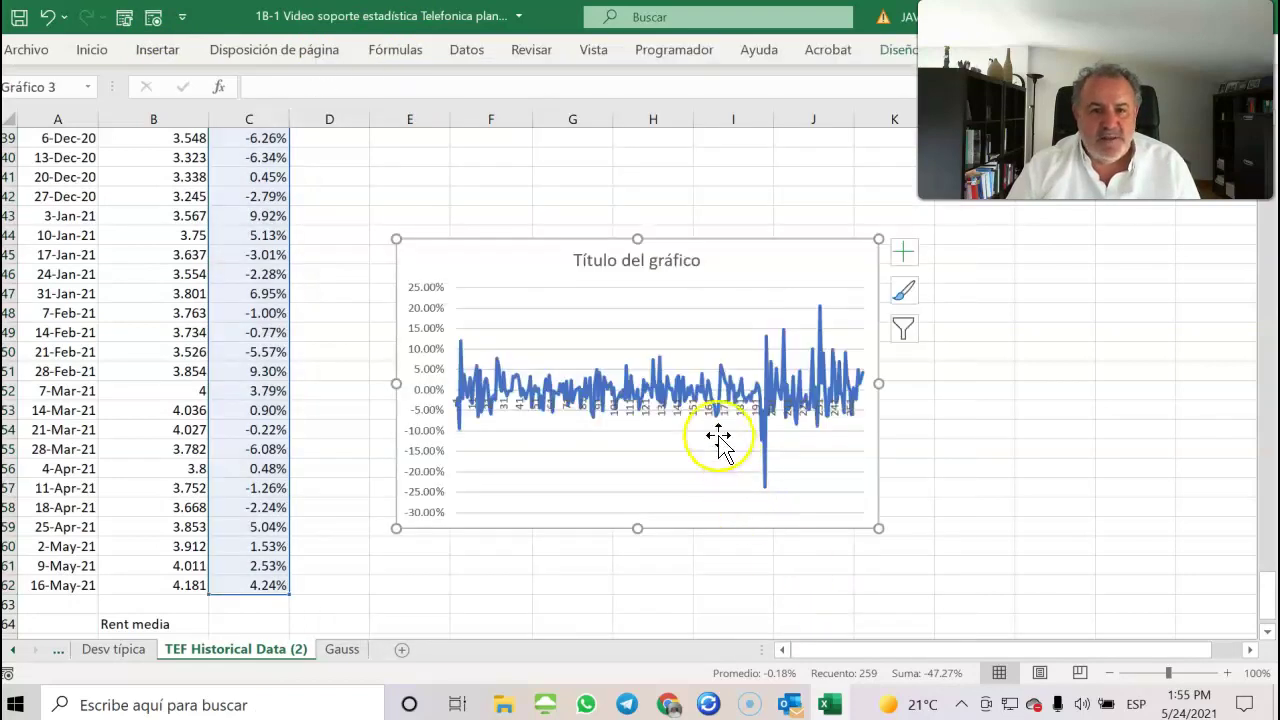
# - Move the line chart up to the first rows of the sheet, beside the frequency table around columns J to O
pyautogui.moveTo(581, 238); pyautogui.dragTo(530, 165)
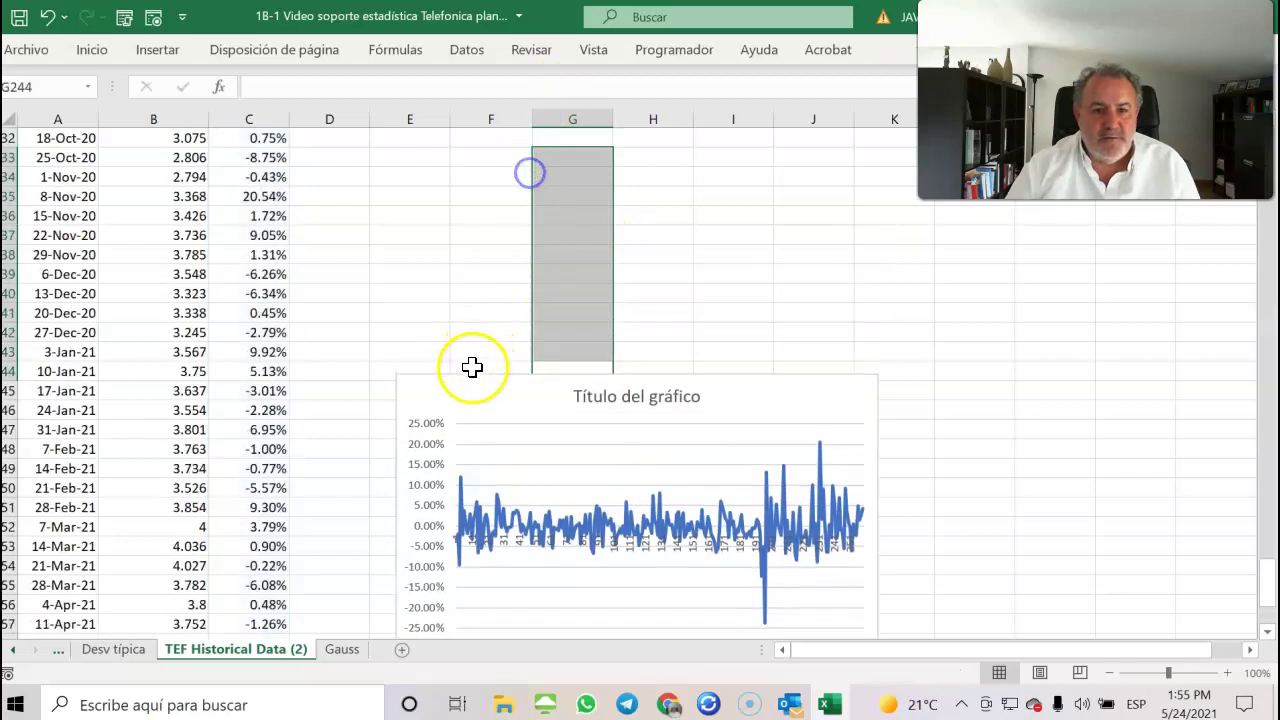
pyautogui.moveTo(473, 380); pyautogui.dragTo(428, 76)
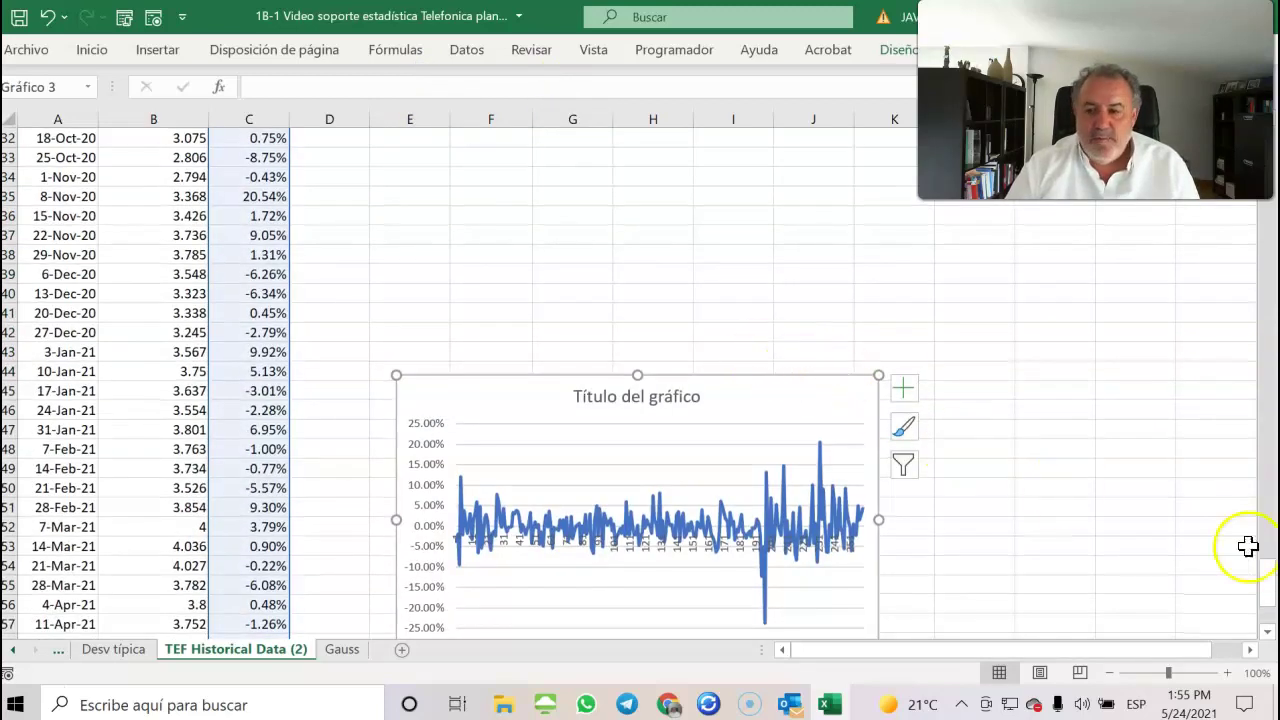
pyautogui.scroll(-3, 1106, 457)
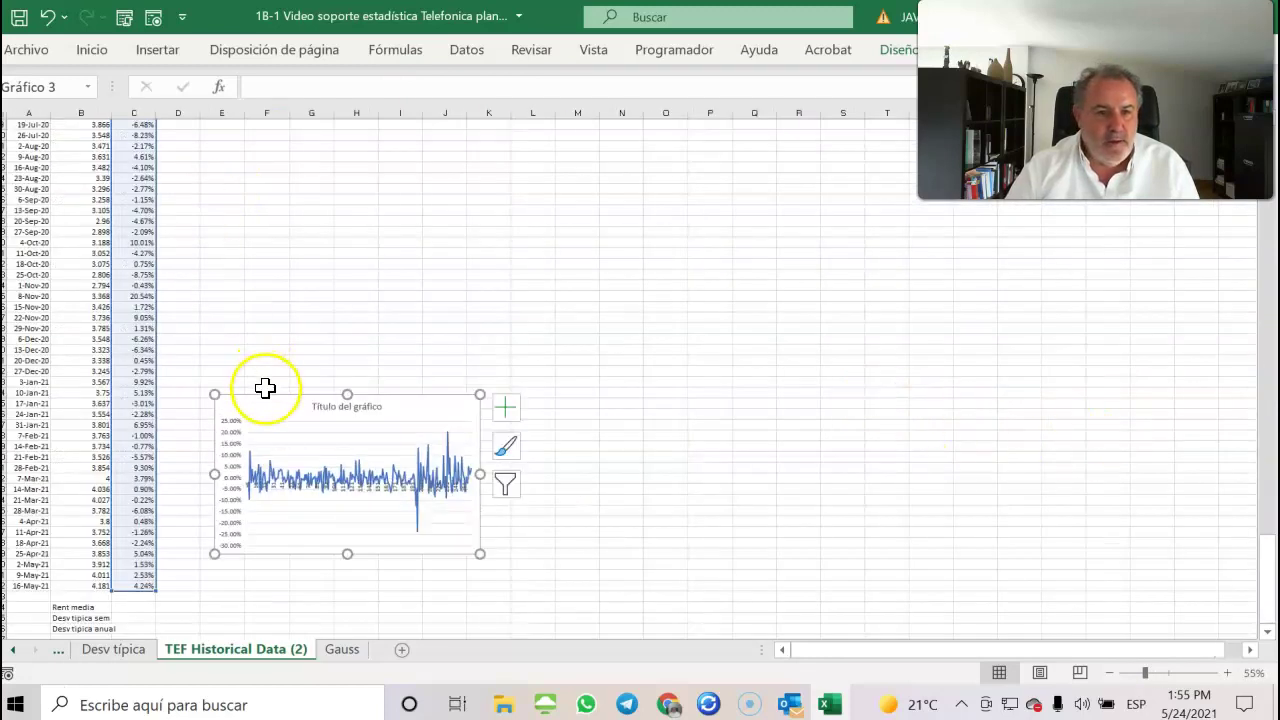
pyautogui.moveTo(264, 395); pyautogui.dragTo(233, 143)
pyautogui.moveTo(1267, 565); pyautogui.dragTo(1253, 493)
pyautogui.moveTo(209, 563); pyautogui.dragTo(241, 134)
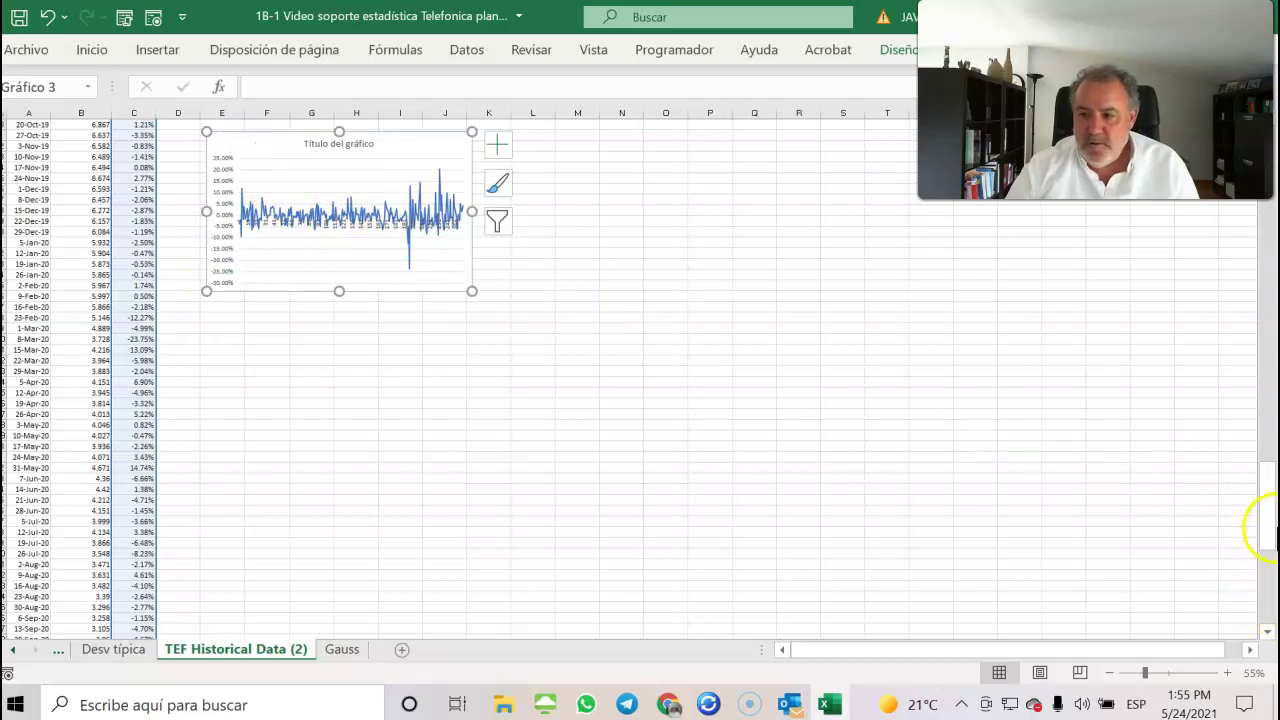
pyautogui.moveTo(1272, 486); pyautogui.dragTo(1267, 412)
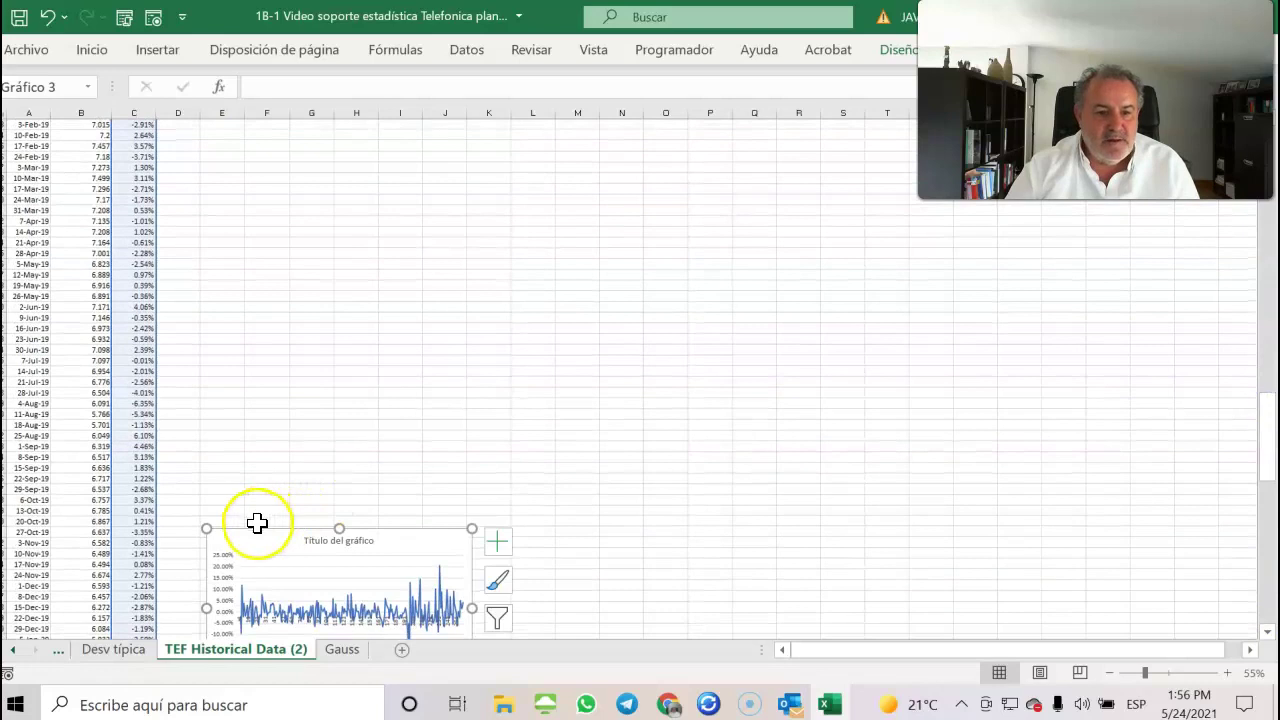
pyautogui.moveTo(255, 527); pyautogui.dragTo(218, 139)
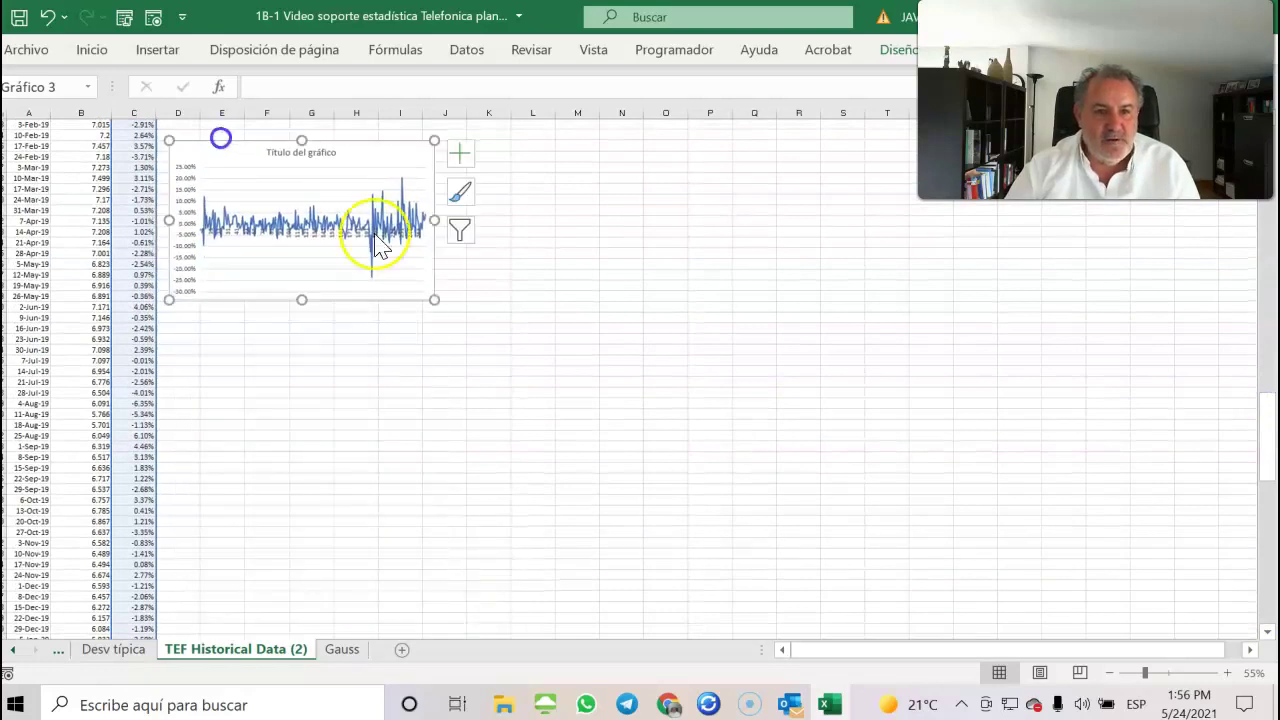
pyautogui.moveTo(1263, 432); pyautogui.dragTo(1257, 391)
pyautogui.moveTo(317, 366); pyautogui.dragTo(334, 120)
pyautogui.moveTo(1266, 408); pyautogui.dragTo(1272, 374)
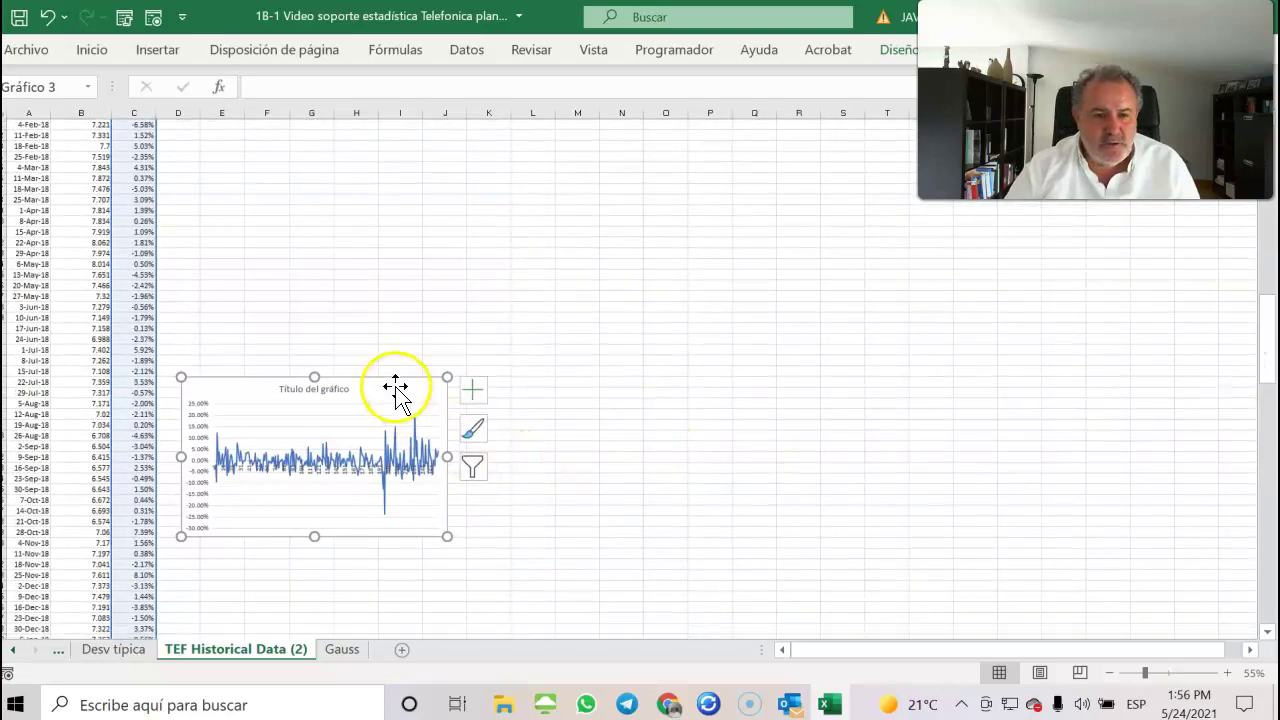
pyautogui.moveTo(392, 377); pyautogui.dragTo(380, 114)
pyautogui.press('Escape')
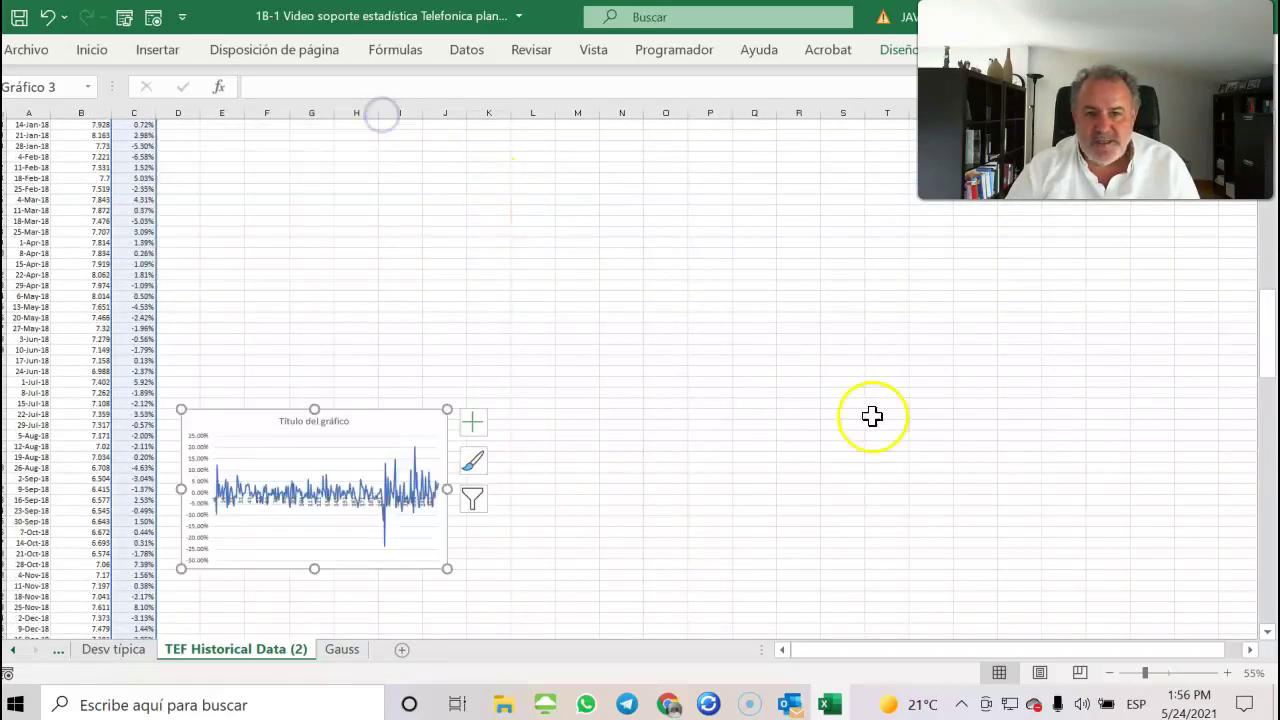
pyautogui.moveTo(209, 412); pyautogui.dragTo(212, 133)
pyautogui.moveTo(1266, 354); pyautogui.dragTo(1274, 288)
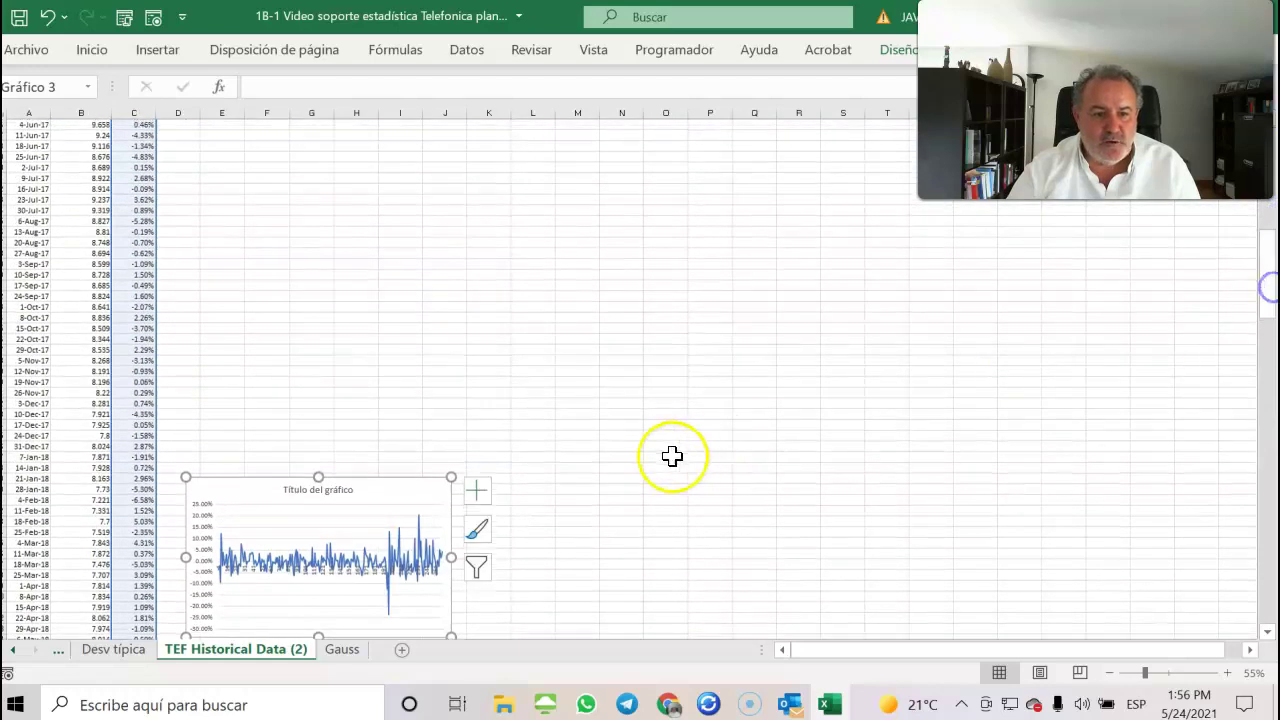
pyautogui.moveTo(385, 490); pyautogui.dragTo(634, 137)
pyautogui.moveTo(1262, 297); pyautogui.dragTo(1266, 240)
pyautogui.moveTo(643, 449); pyautogui.dragTo(617, 120)
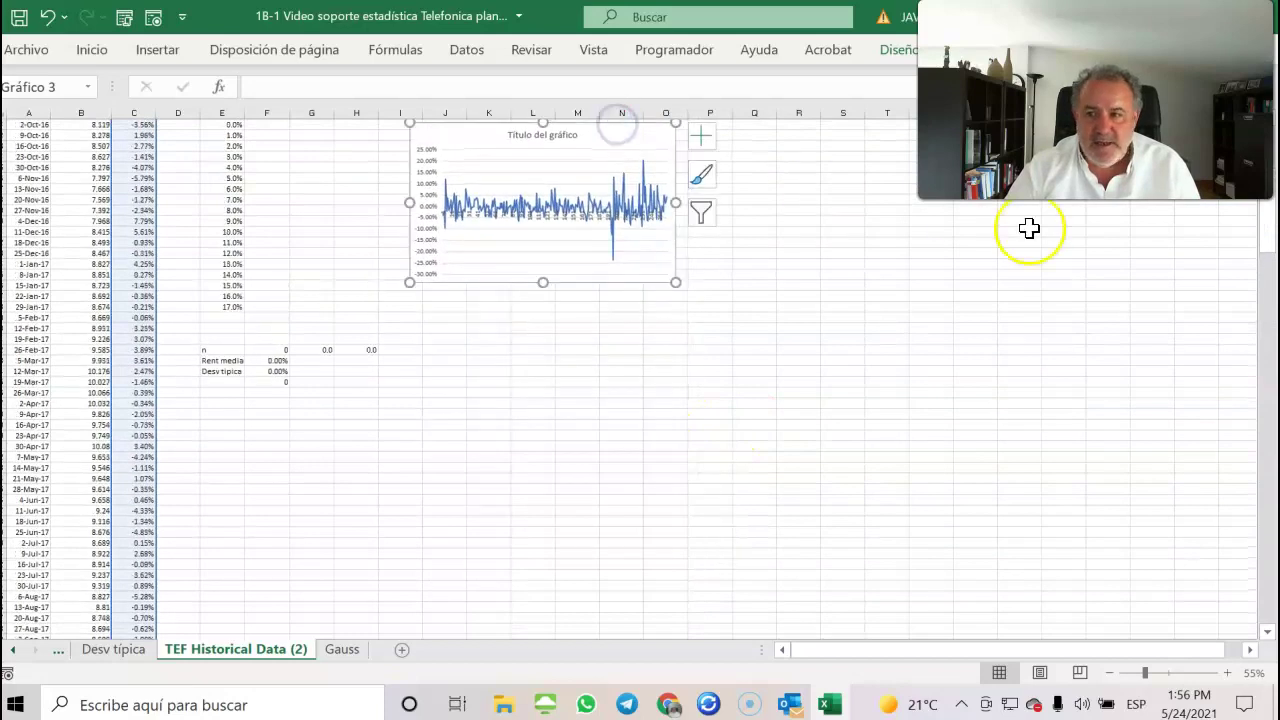
pyautogui.scroll(7, 1268, 200)
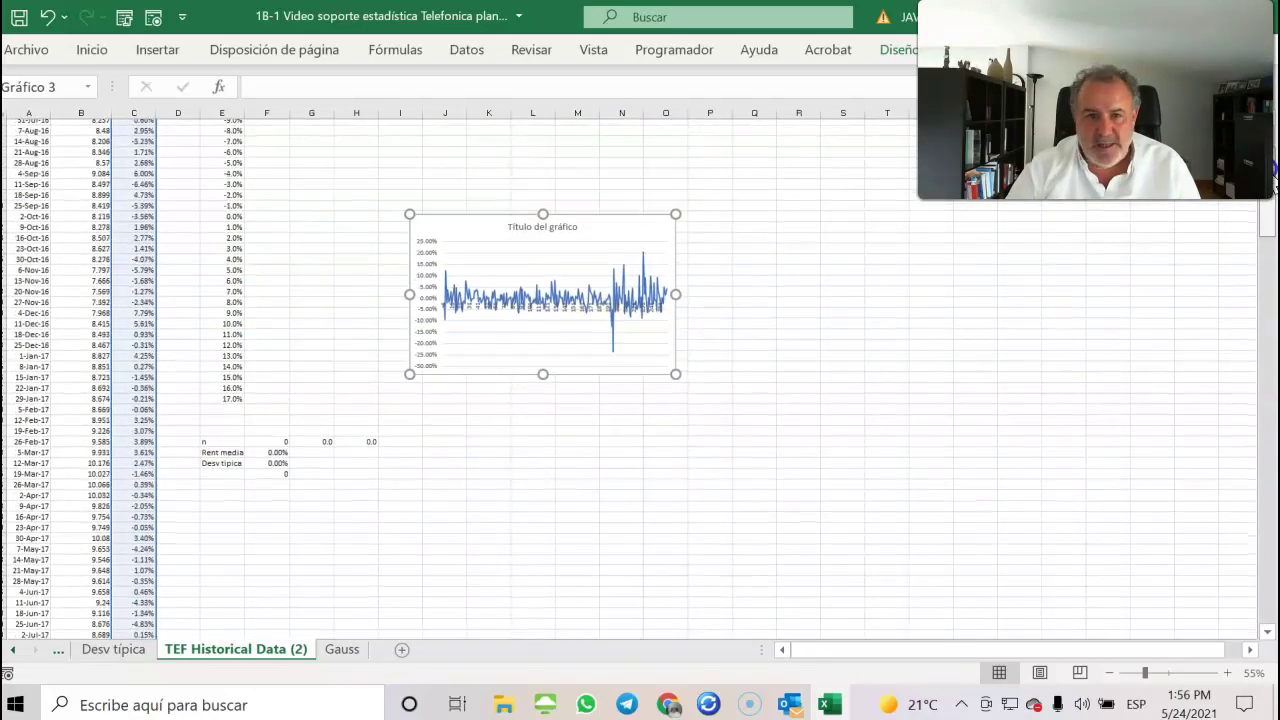
pyautogui.moveTo(603, 343); pyautogui.dragTo(611, 139)
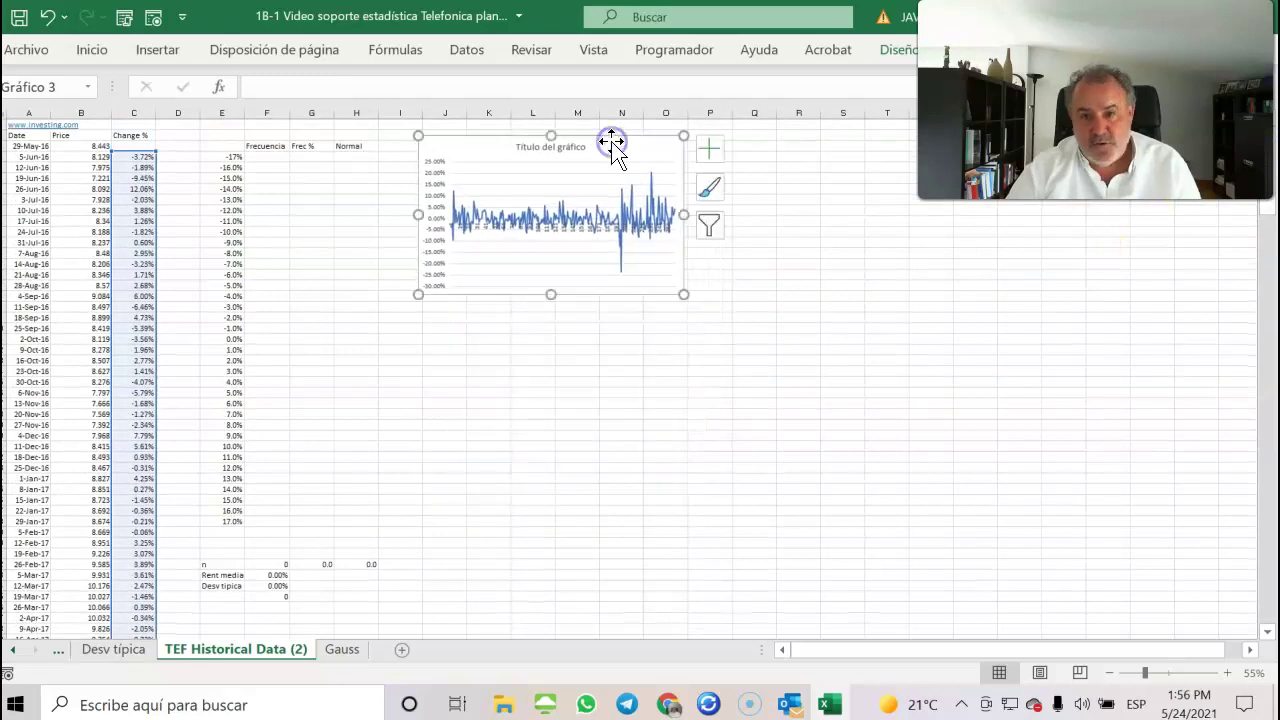
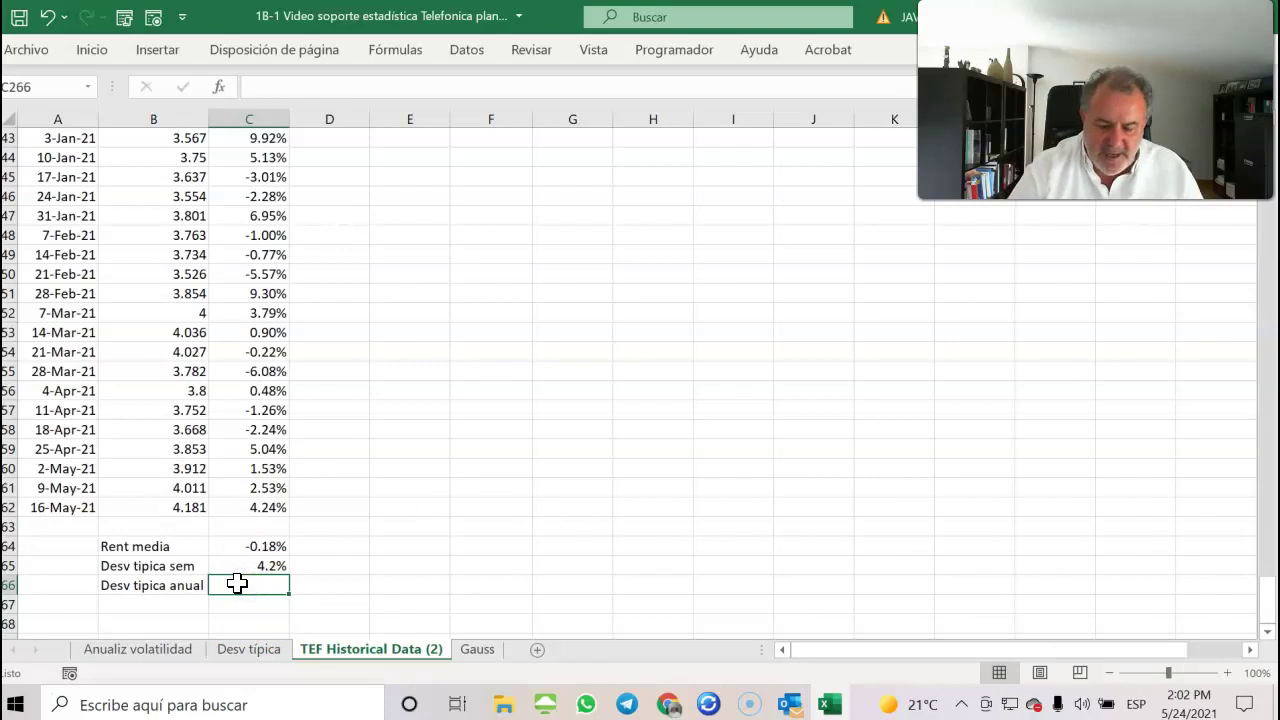
# - Calculate the annual standard deviation in C266 with the formula +C265*52^0.5
pyautogui.click(257, 567)
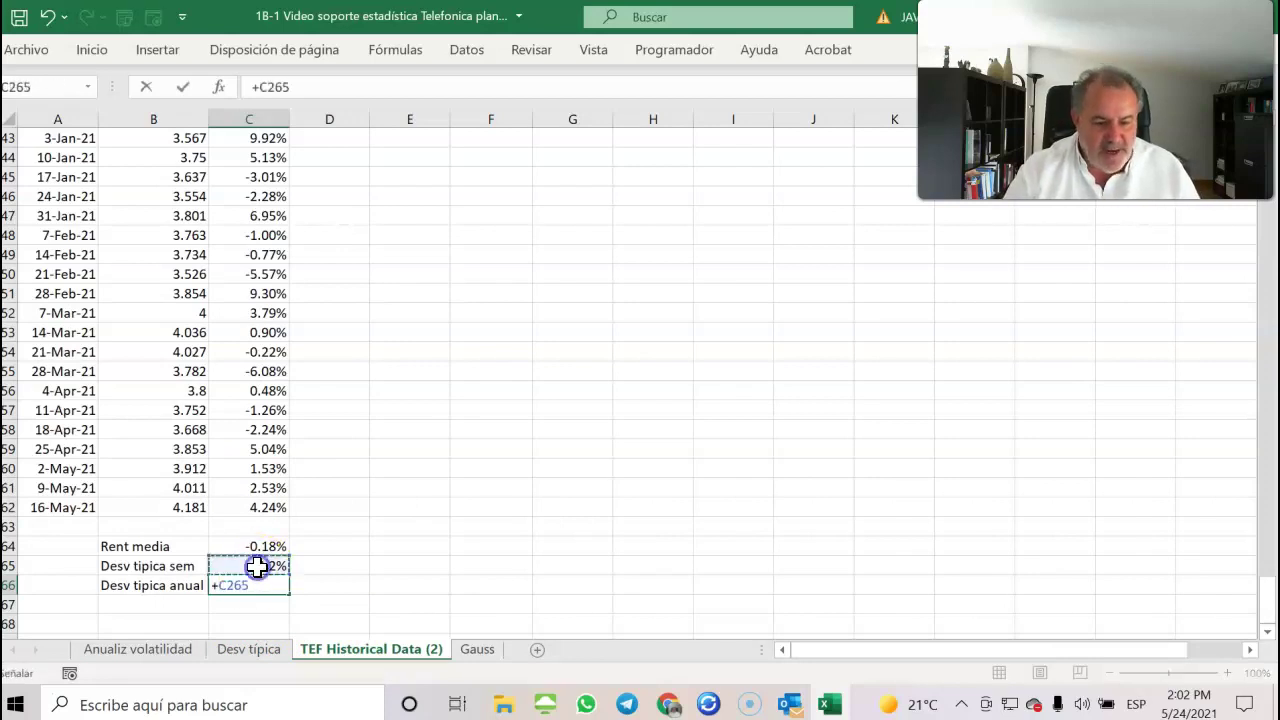
pyautogui.write('*')
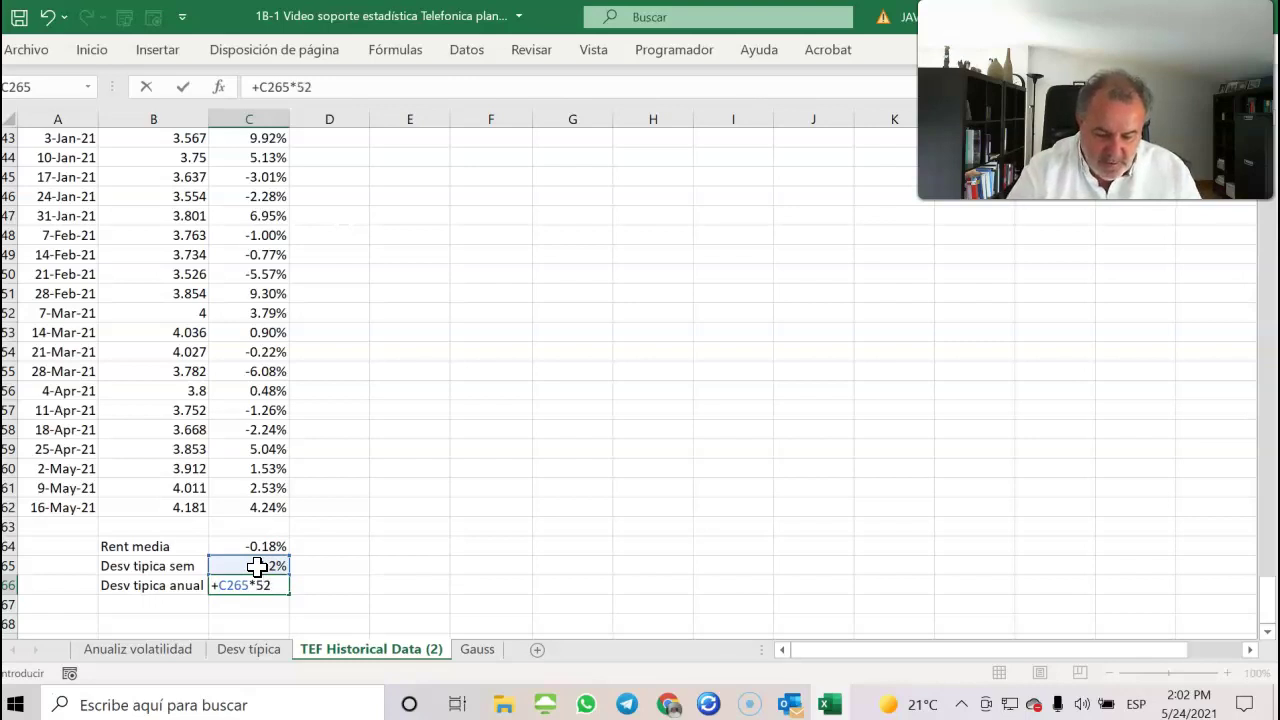
pyautogui.write('52^0.')
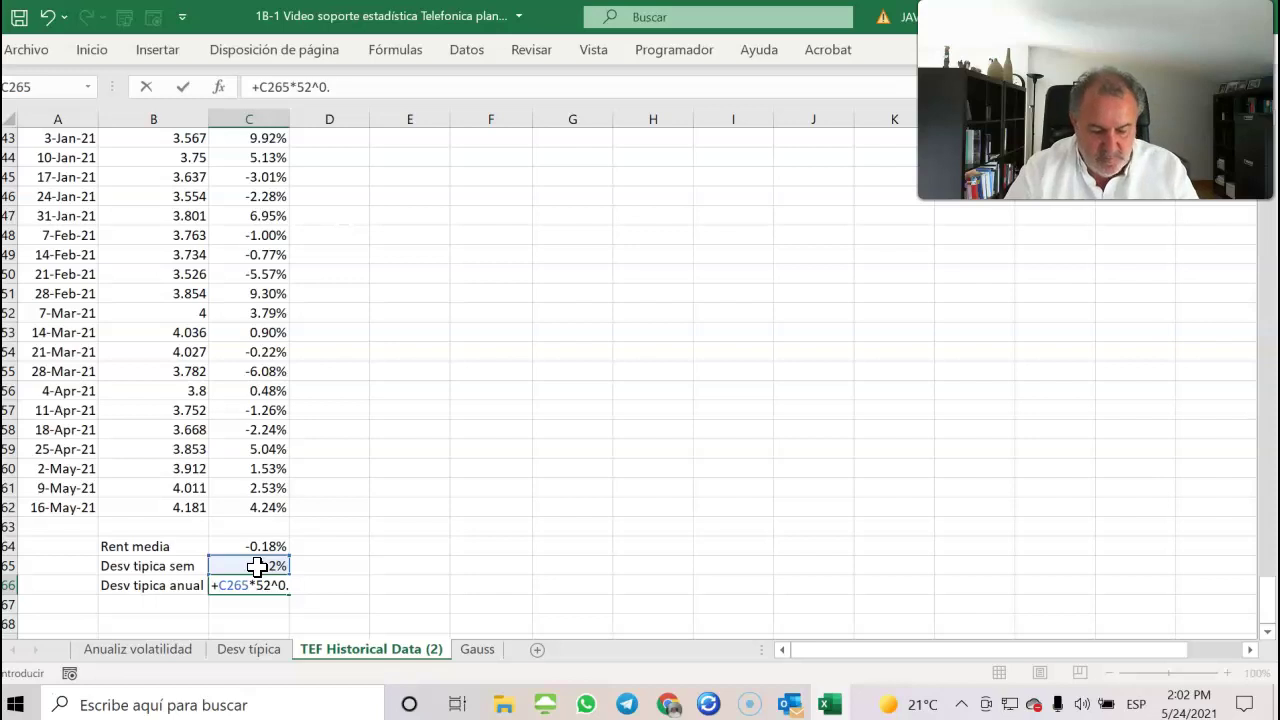
pyautogui.write('5')
pyautogui.press('Return')
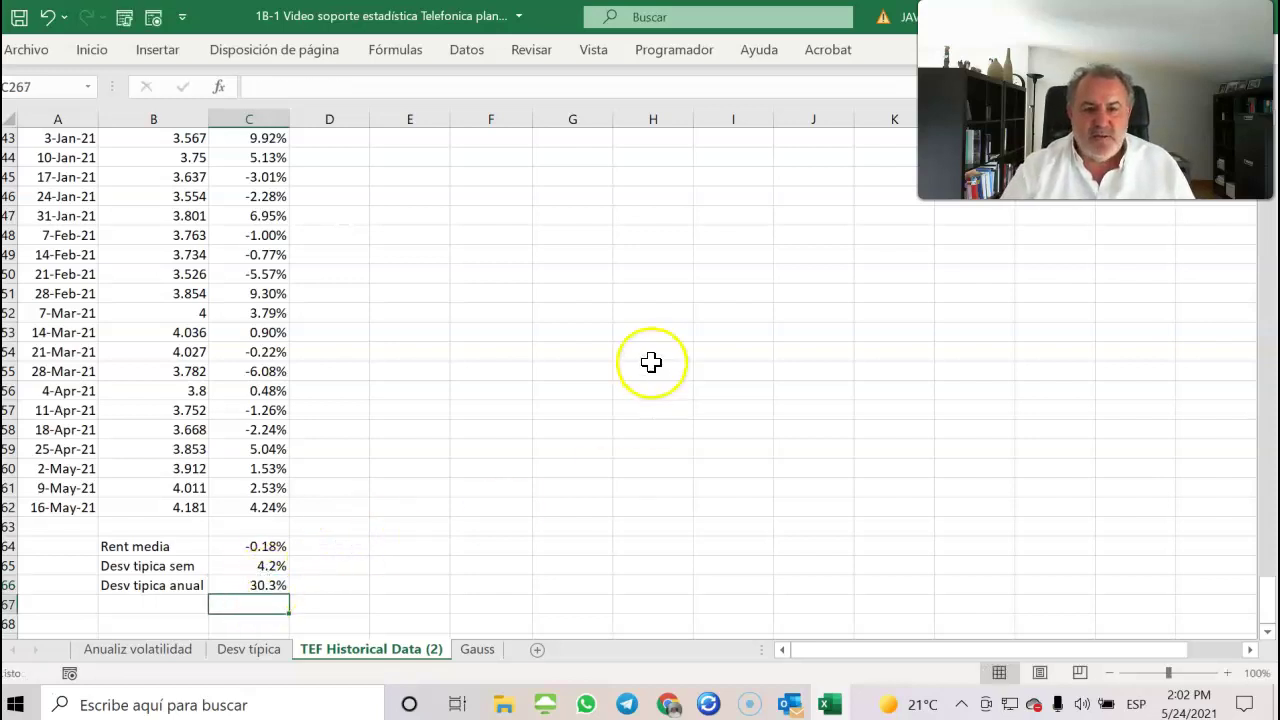
pyautogui.scroll(4, 505, 412)
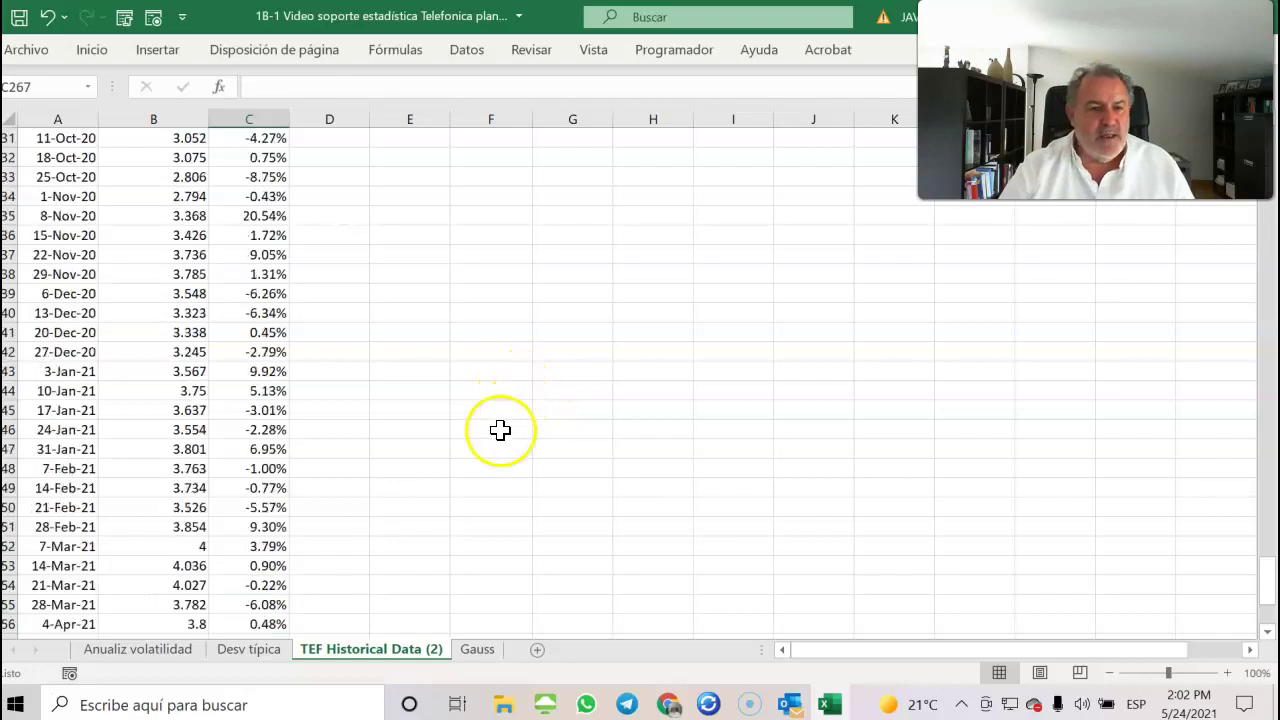
# - Review the weekly Change % data, the returns chart, the empty frequency table and the summary statistics below the data
pyautogui.scroll(4, 490, 446)
pyautogui.scroll(20, 489, 444)
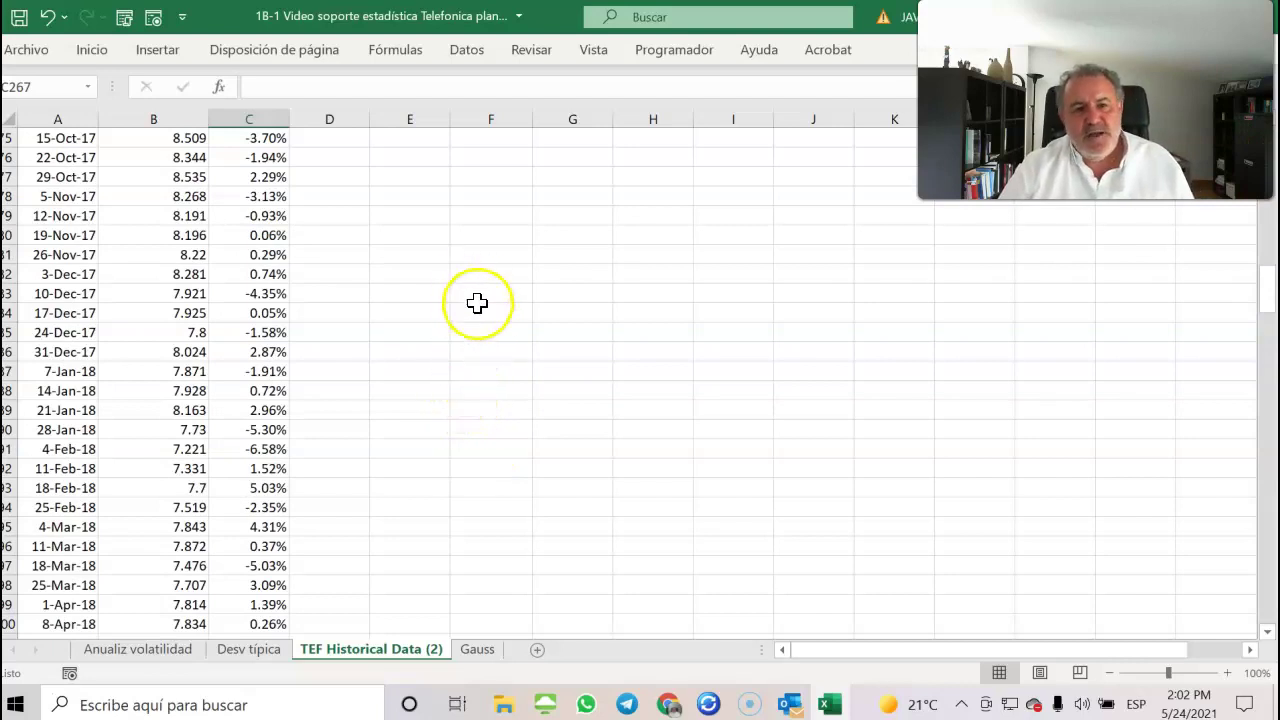
pyautogui.scroll(20, 520, 320)
pyautogui.scroll(5, 525, 332)
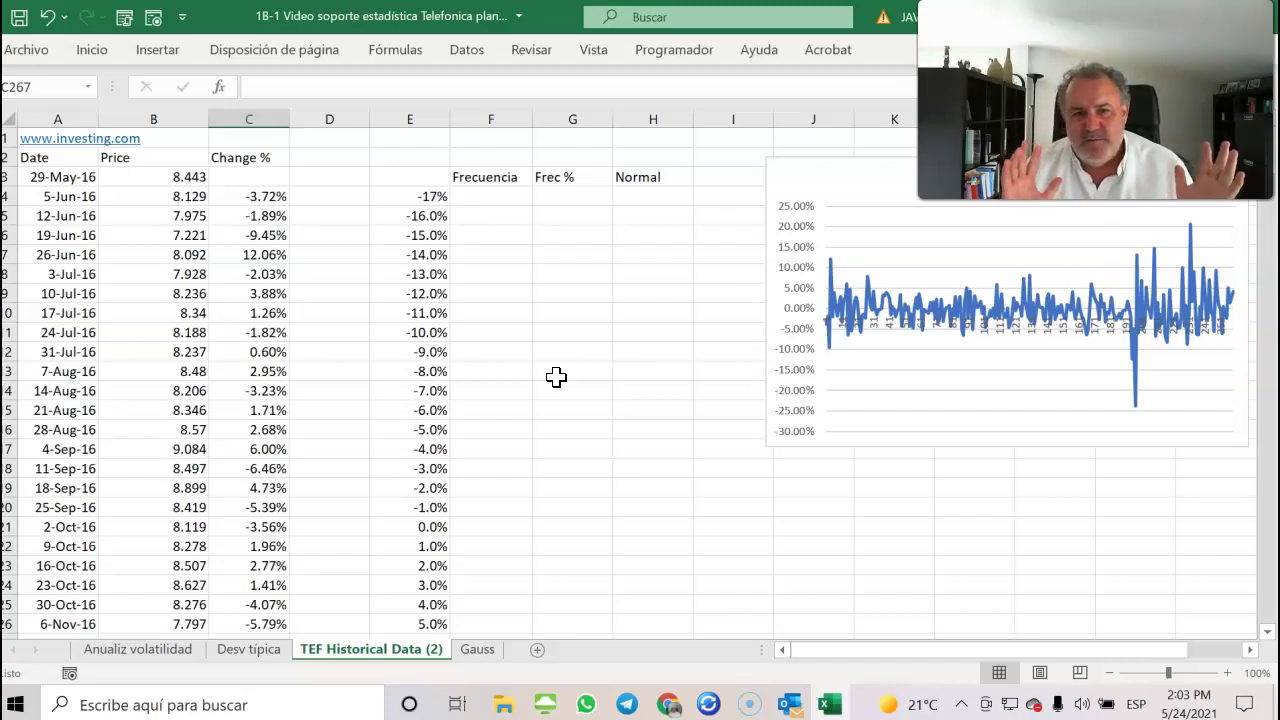
pyautogui.scroll(-8, 620, 326)
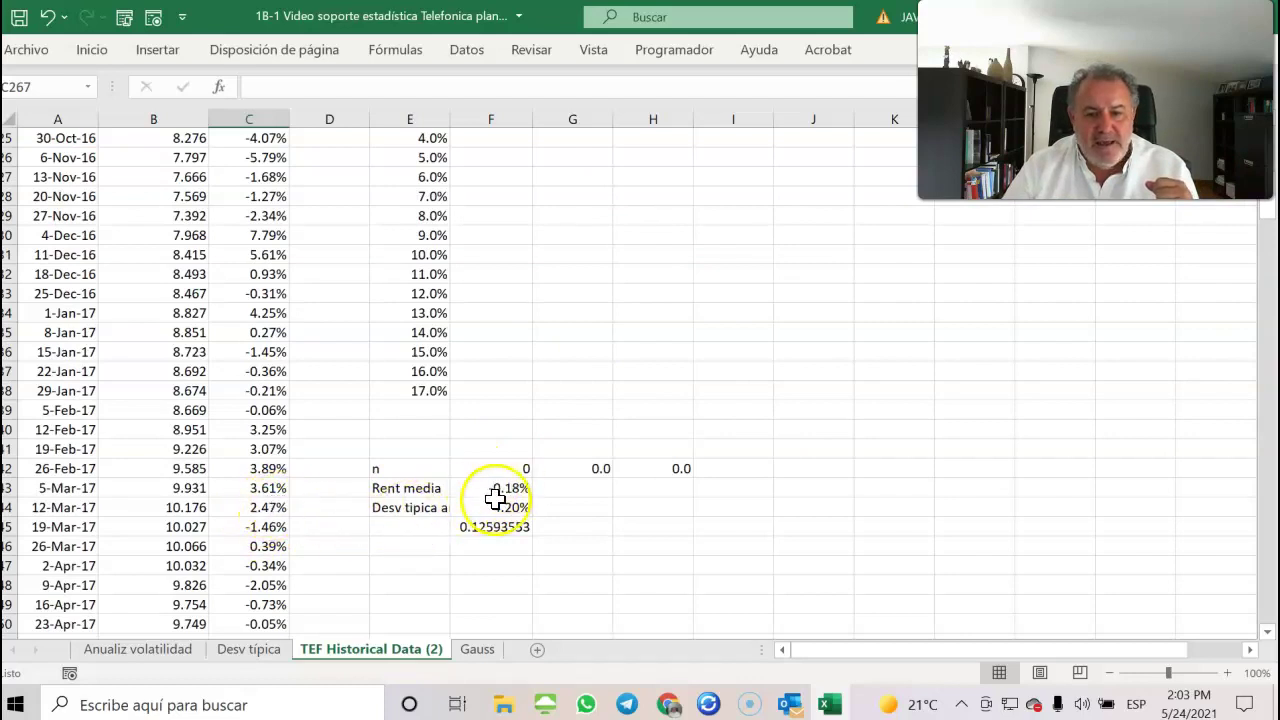
pyautogui.scroll(-12, 275, 550)
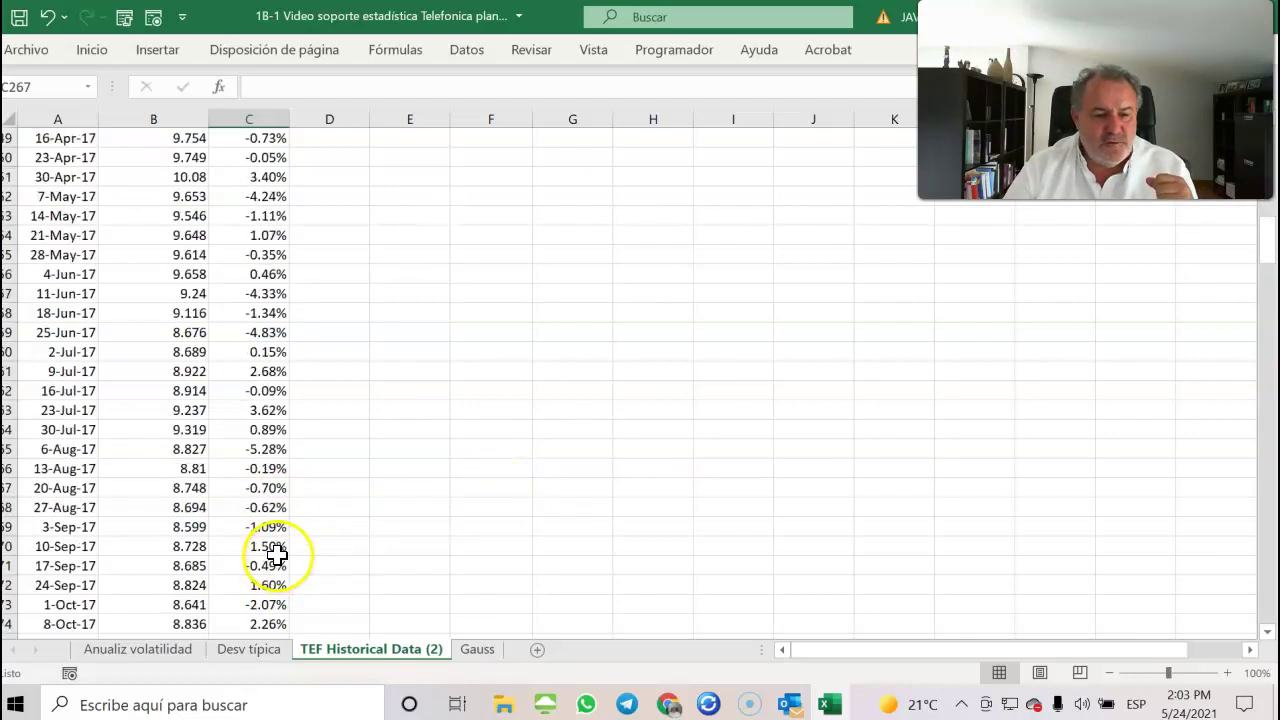
pyautogui.scroll(-20, 275, 548)
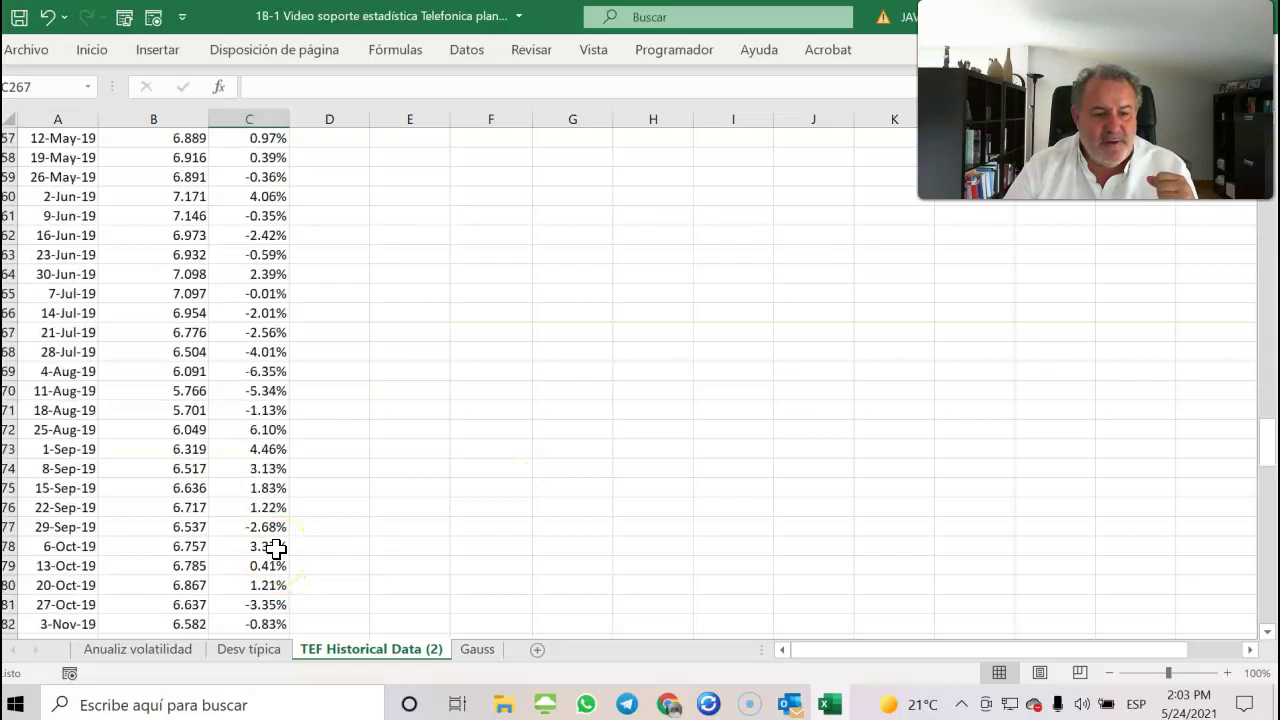
pyautogui.scroll(-12, 274, 548)
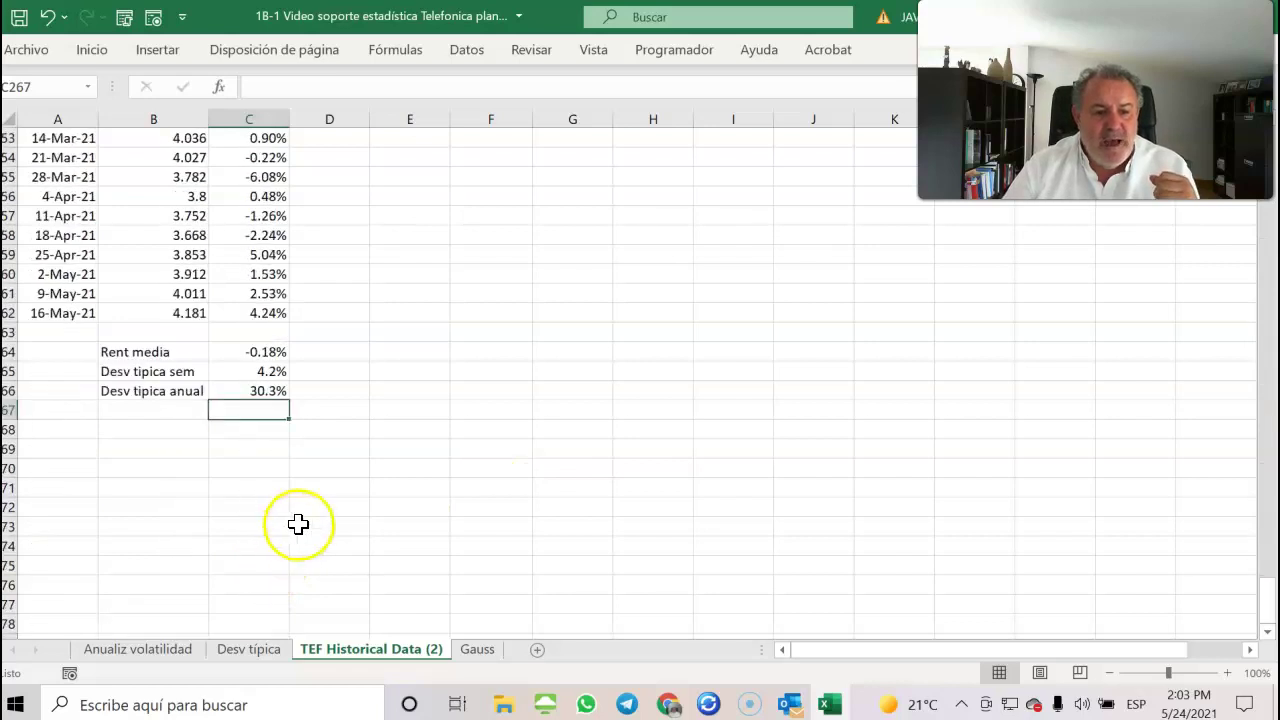
pyautogui.scroll(4, 300, 520)
pyautogui.scroll(20, 536, 426)
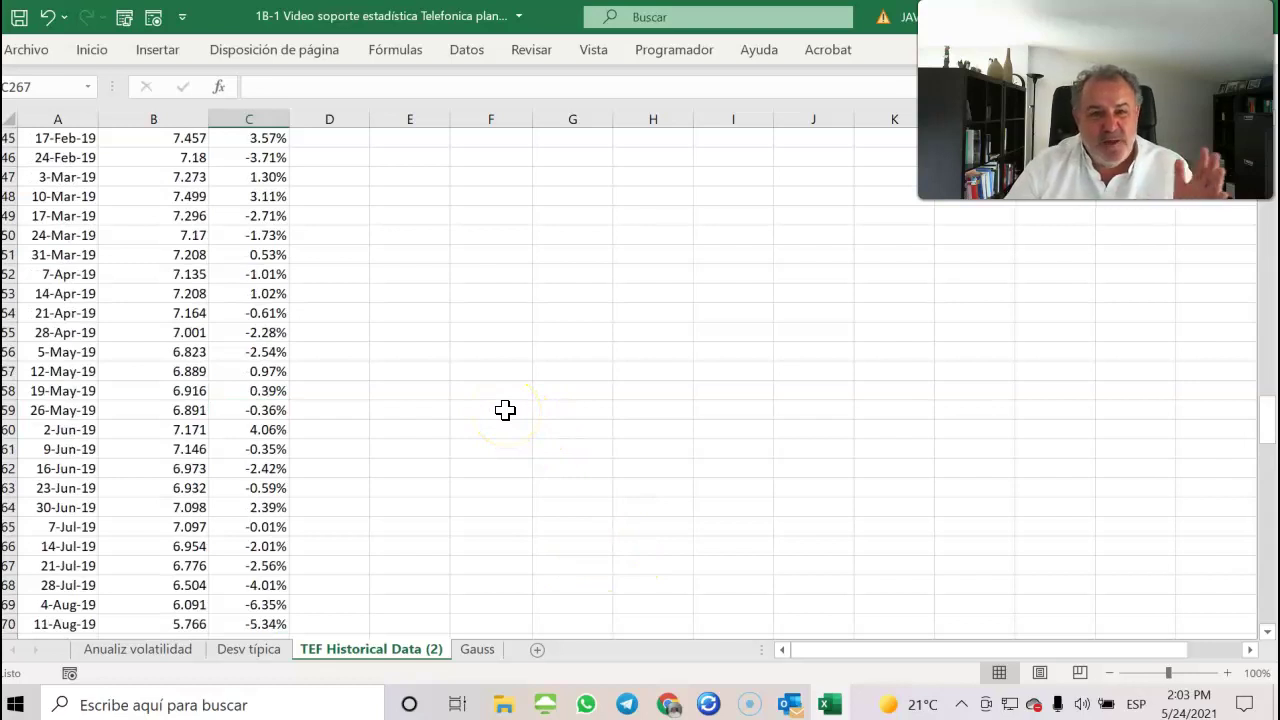
pyautogui.scroll(20, 529, 331)
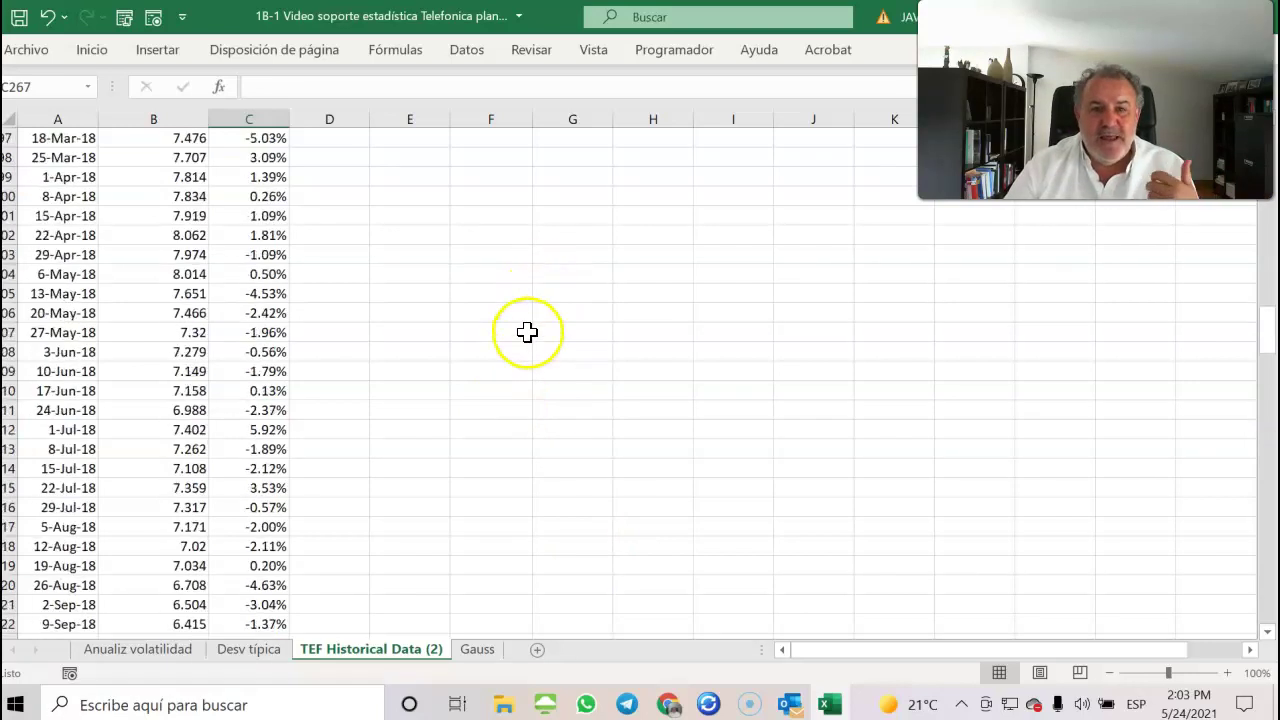
pyautogui.scroll(16, 529, 331)
pyautogui.scroll(-4, 534, 346)
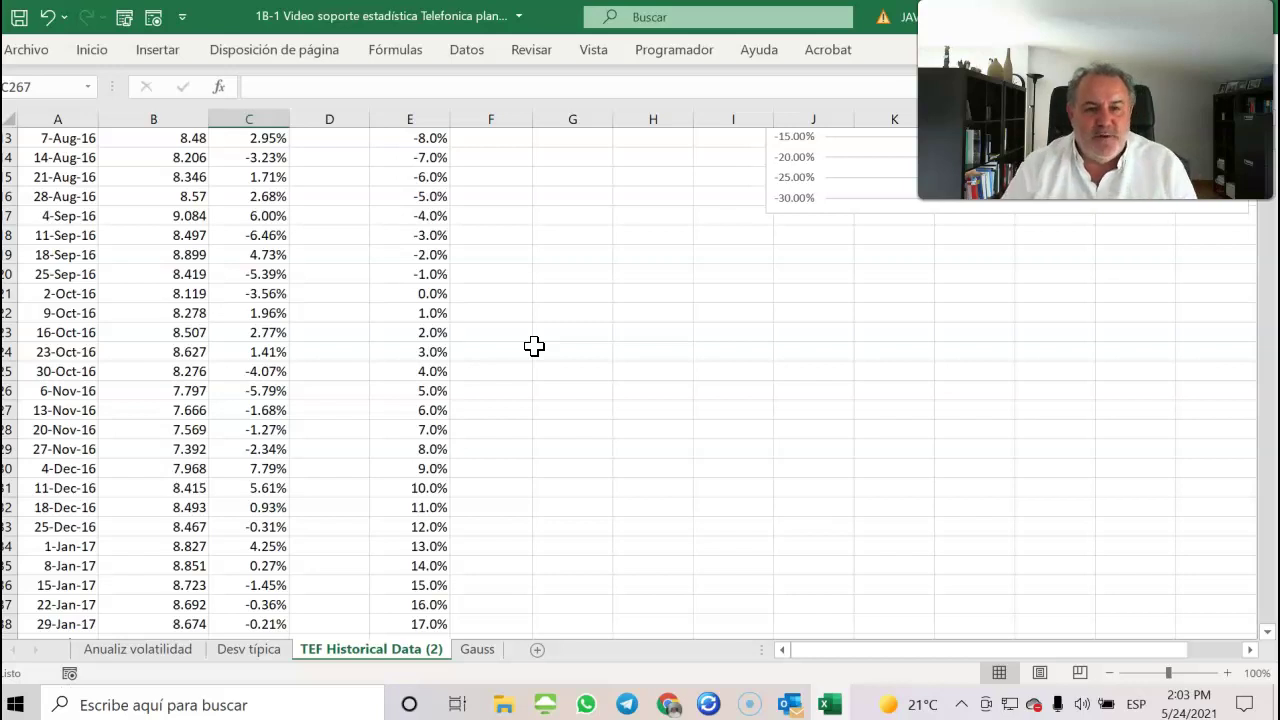
pyautogui.scroll(4, 534, 346)
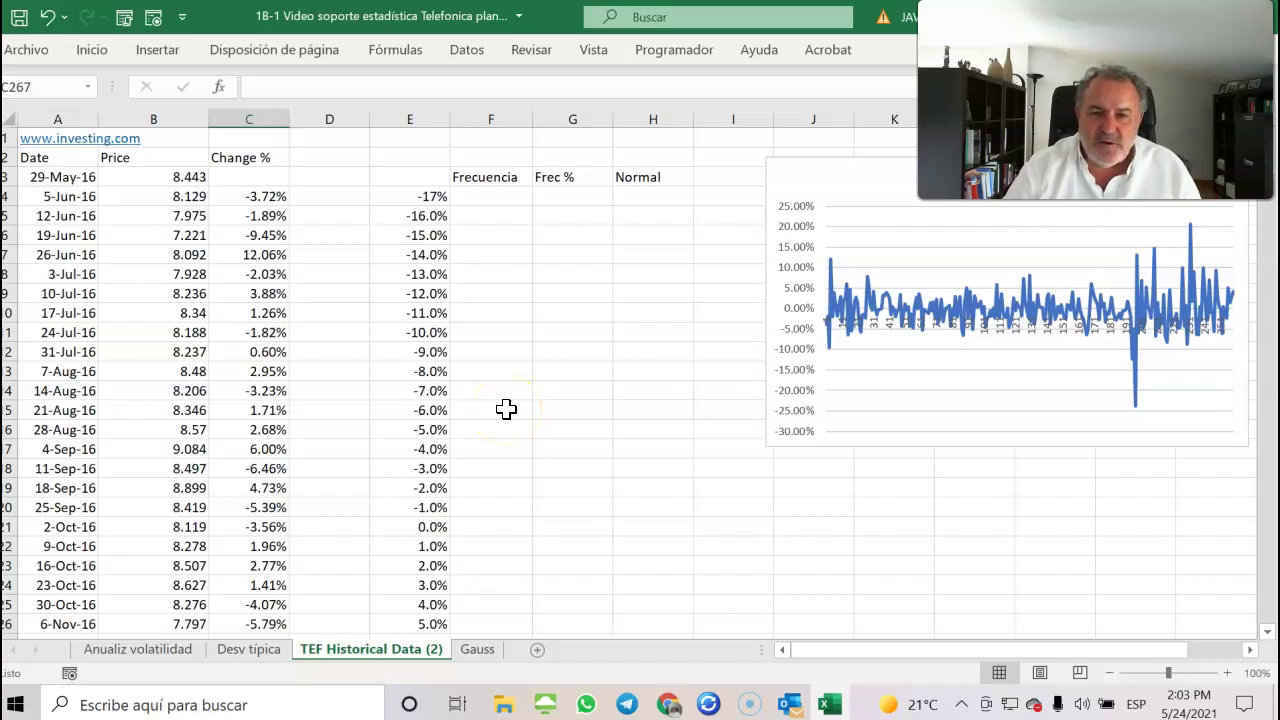
# - Start a FRECUENCIA function over F4:F38, using the Change % values C4:C262 as Datos
pyautogui.moveTo(491, 196); pyautogui.dragTo(497, 607)
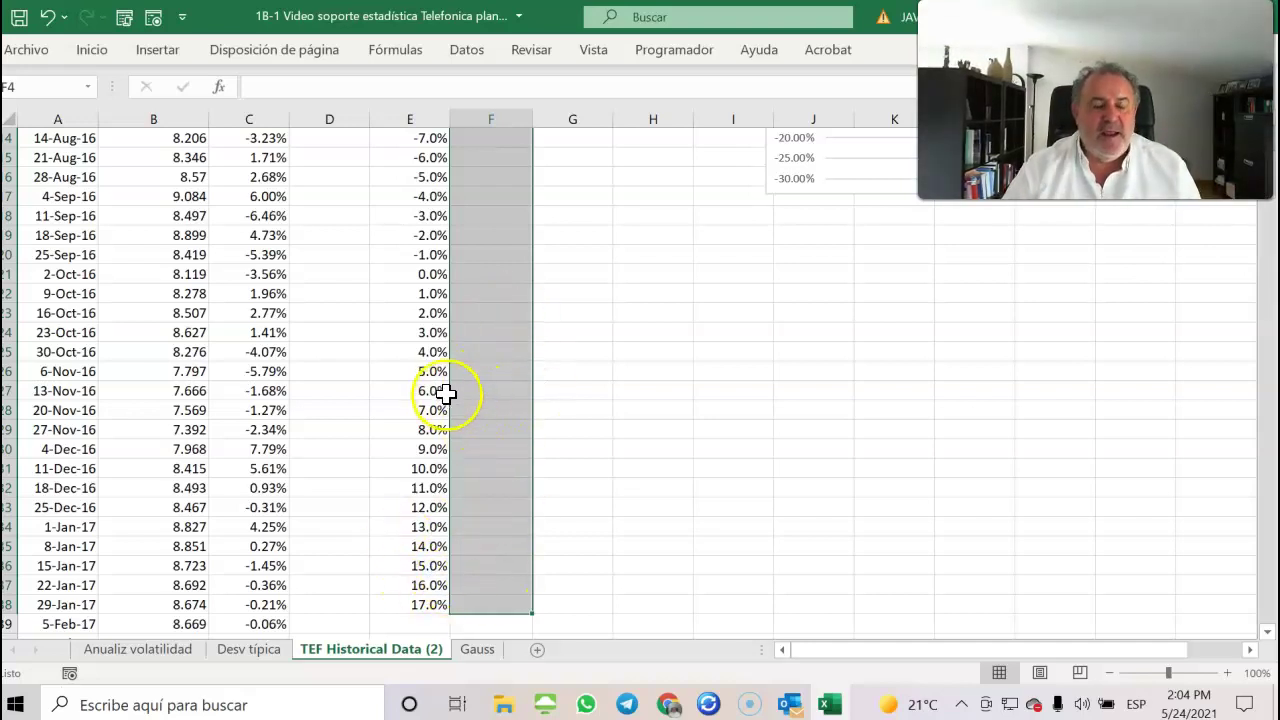
pyautogui.click(155, 55)
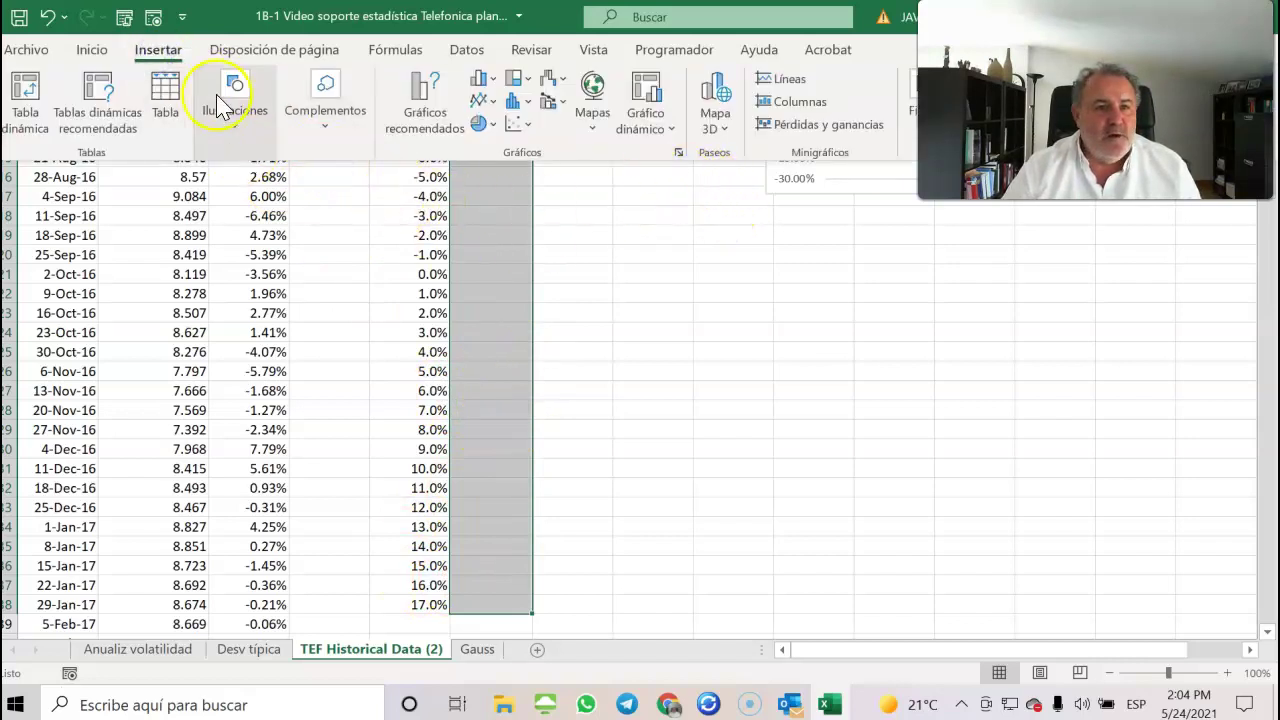
pyautogui.click(398, 50)
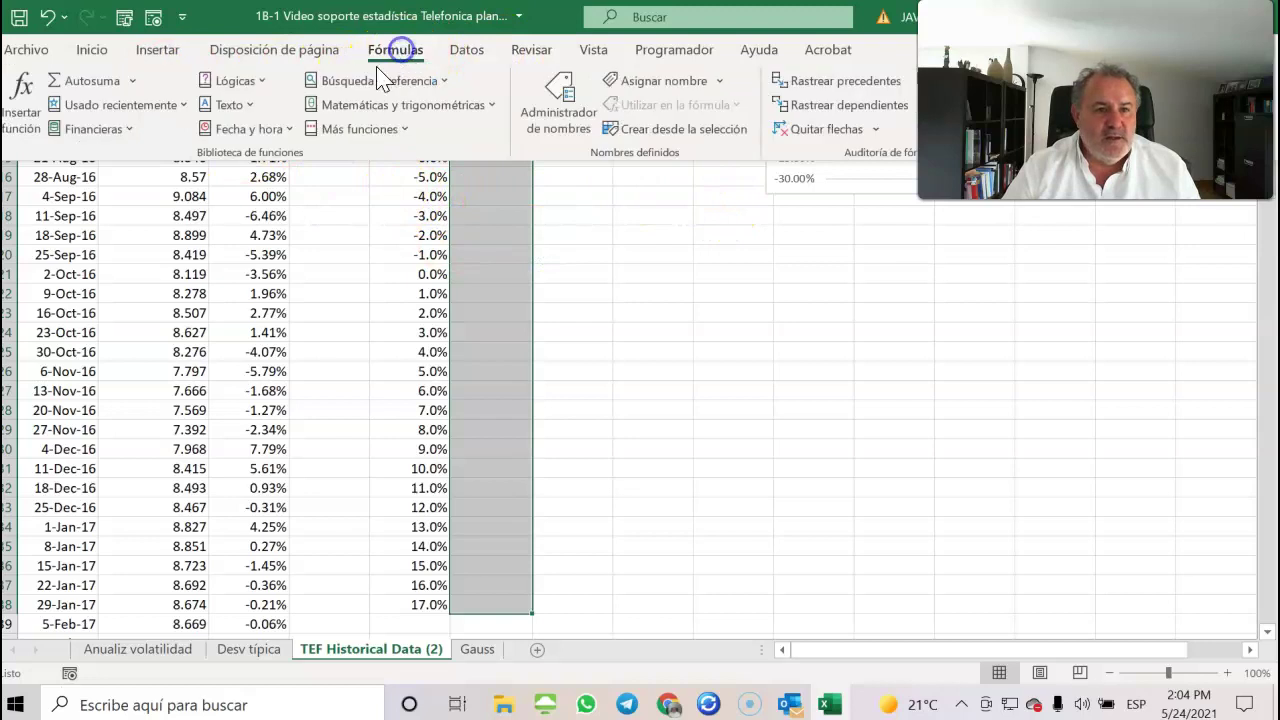
pyautogui.click(133, 105)
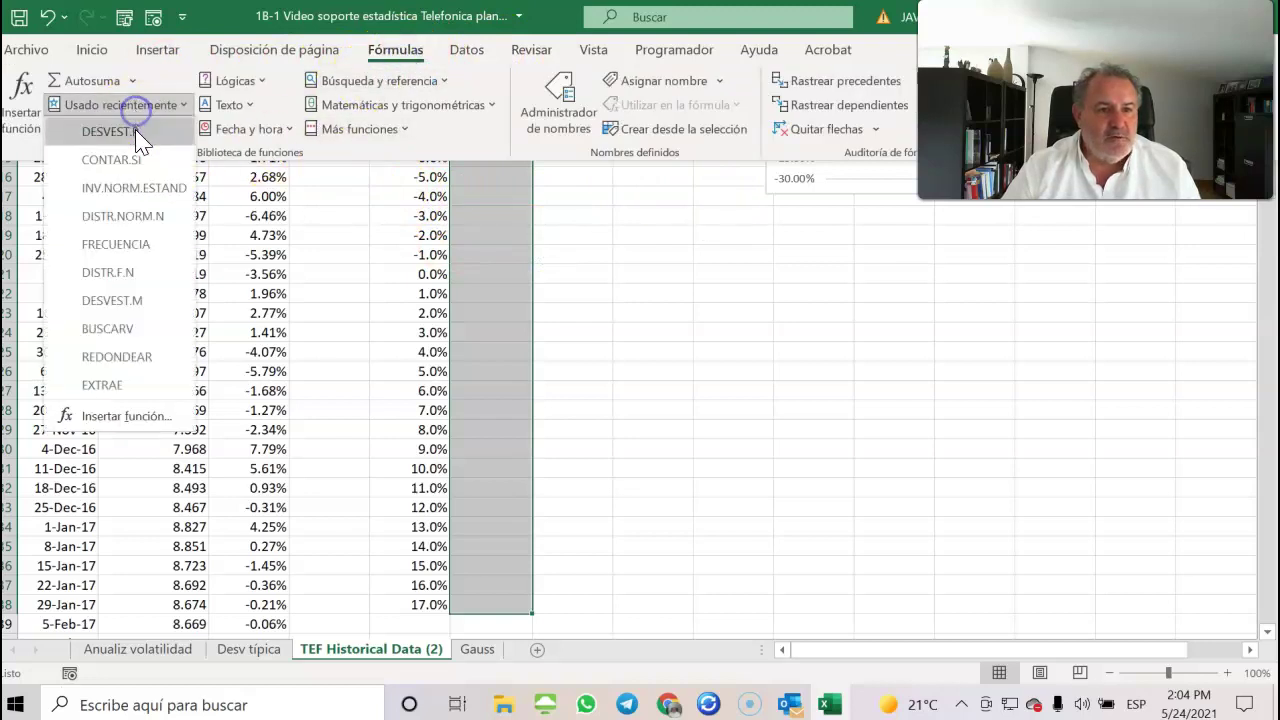
pyautogui.click(126, 241)
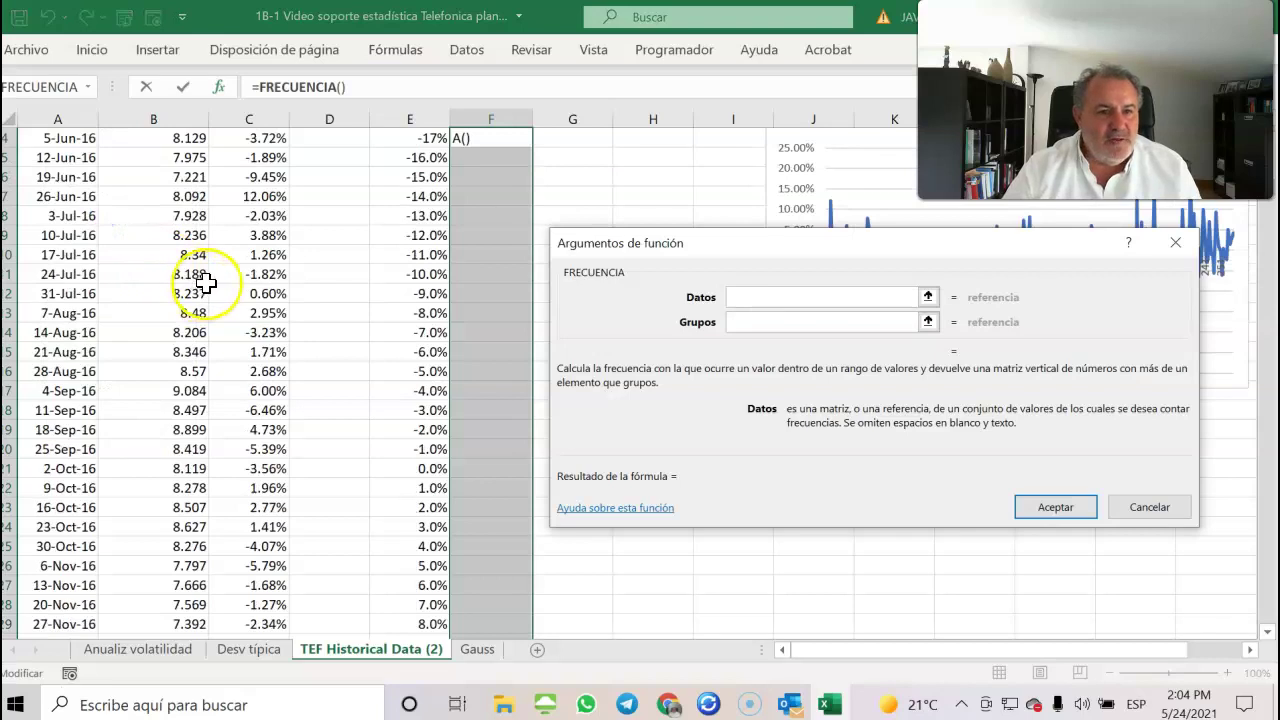
pyautogui.click(262, 140)
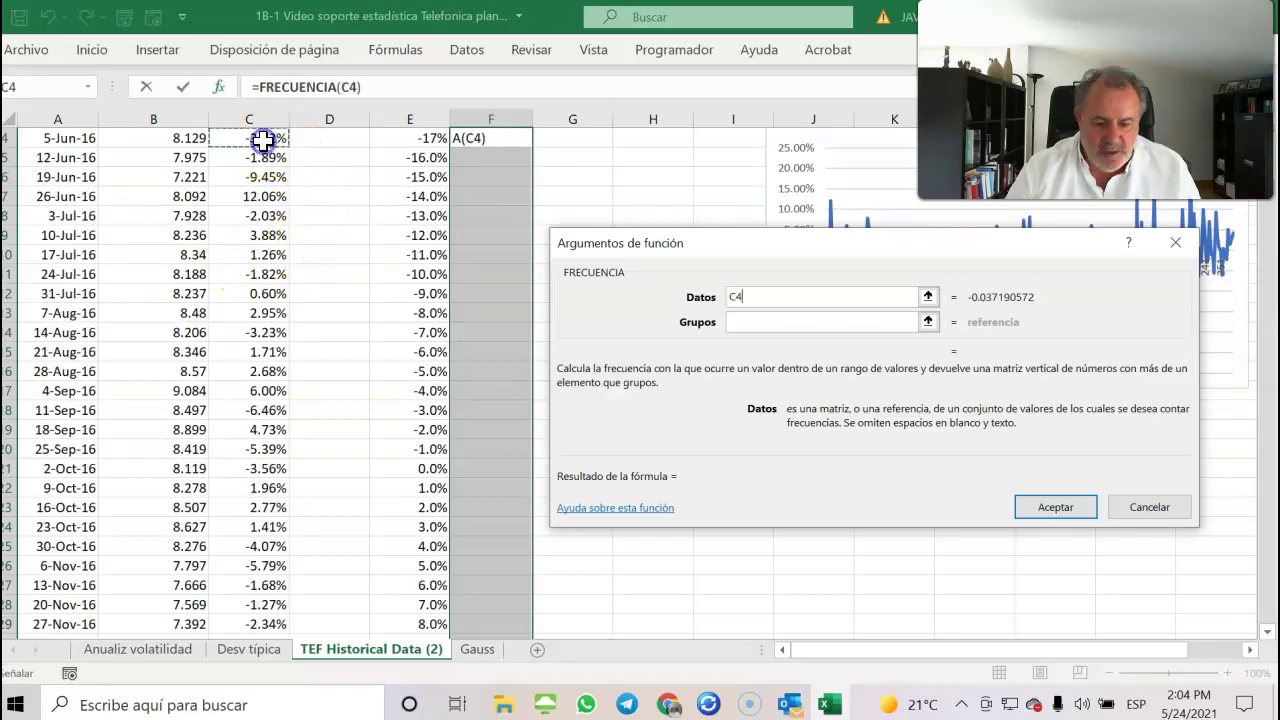
pyautogui.scroll(1, 262, 140)
pyautogui.click(260, 141)
pyautogui.moveTo(258, 155); pyautogui.dragTo(266, 604)
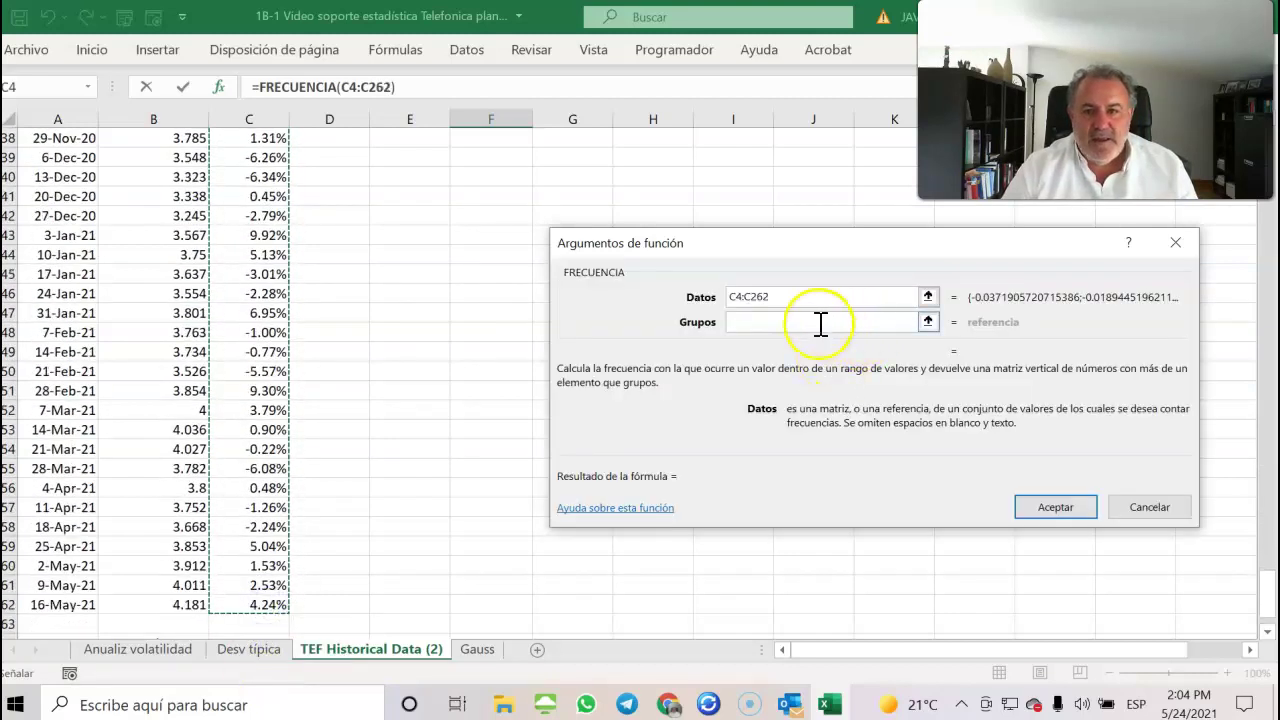
# - Set Grupos to the bins E4:E38 and enter FRECUENCIA as an array formula across F4:F38
pyautogui.click(785, 321)
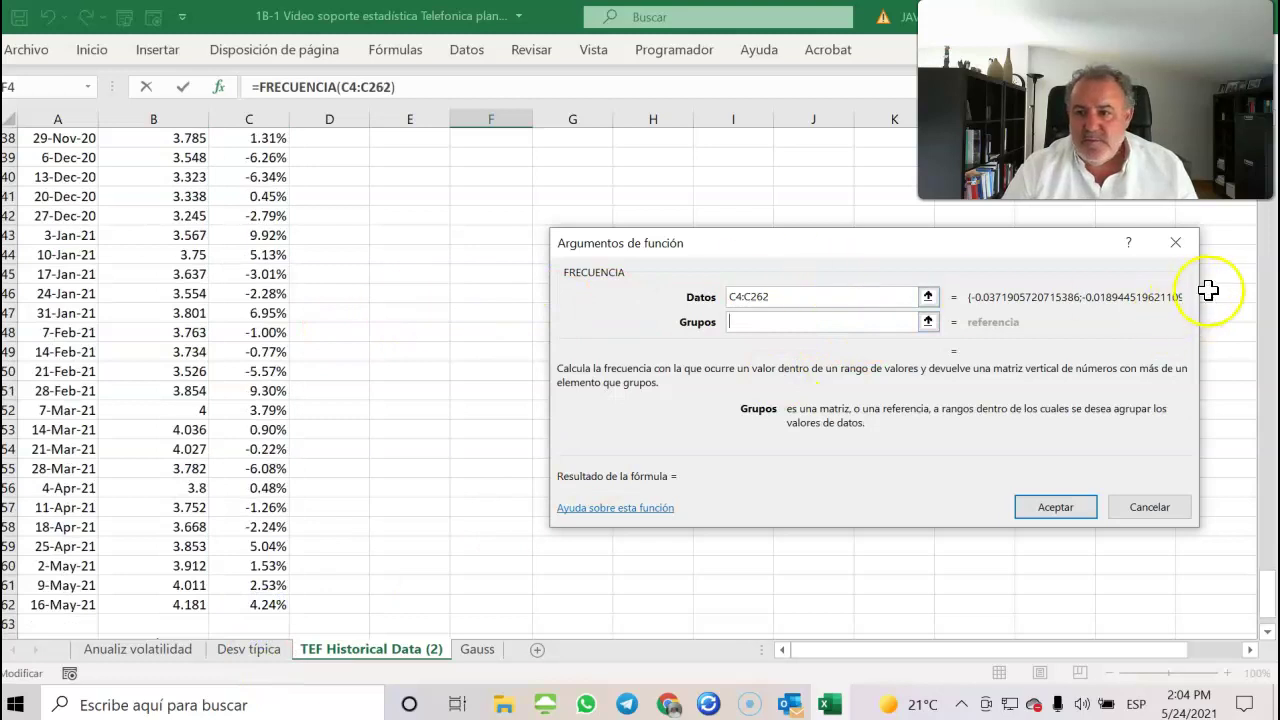
pyautogui.moveTo(1268, 585); pyautogui.dragTo(1274, 152)
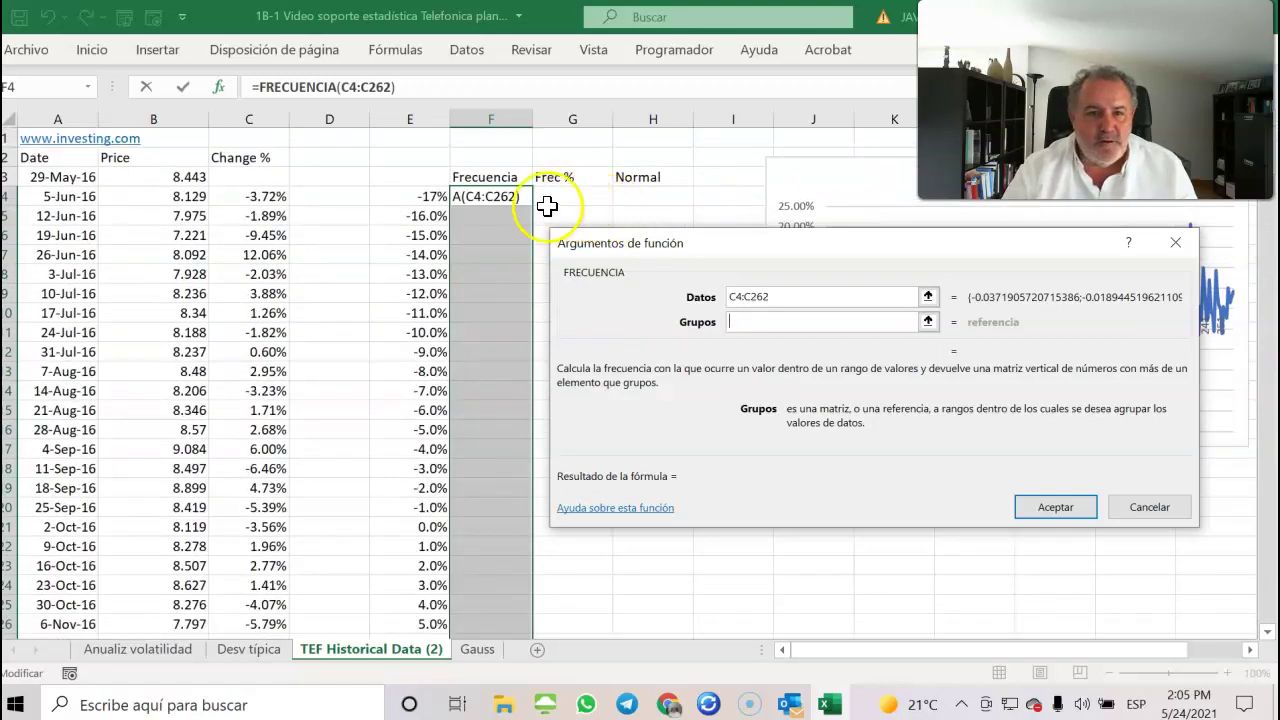
pyautogui.moveTo(427, 198); pyautogui.dragTo(425, 612)
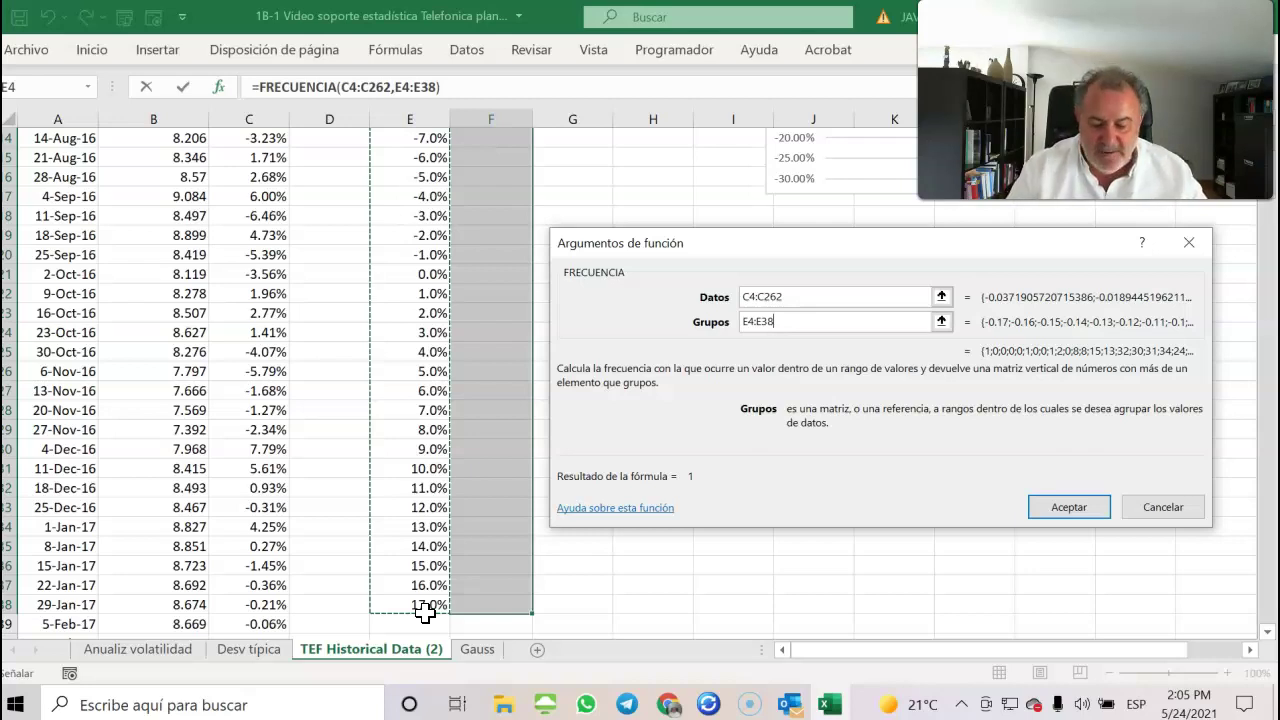
pyautogui.hotkey('ctrl', 'shift', 'Return')
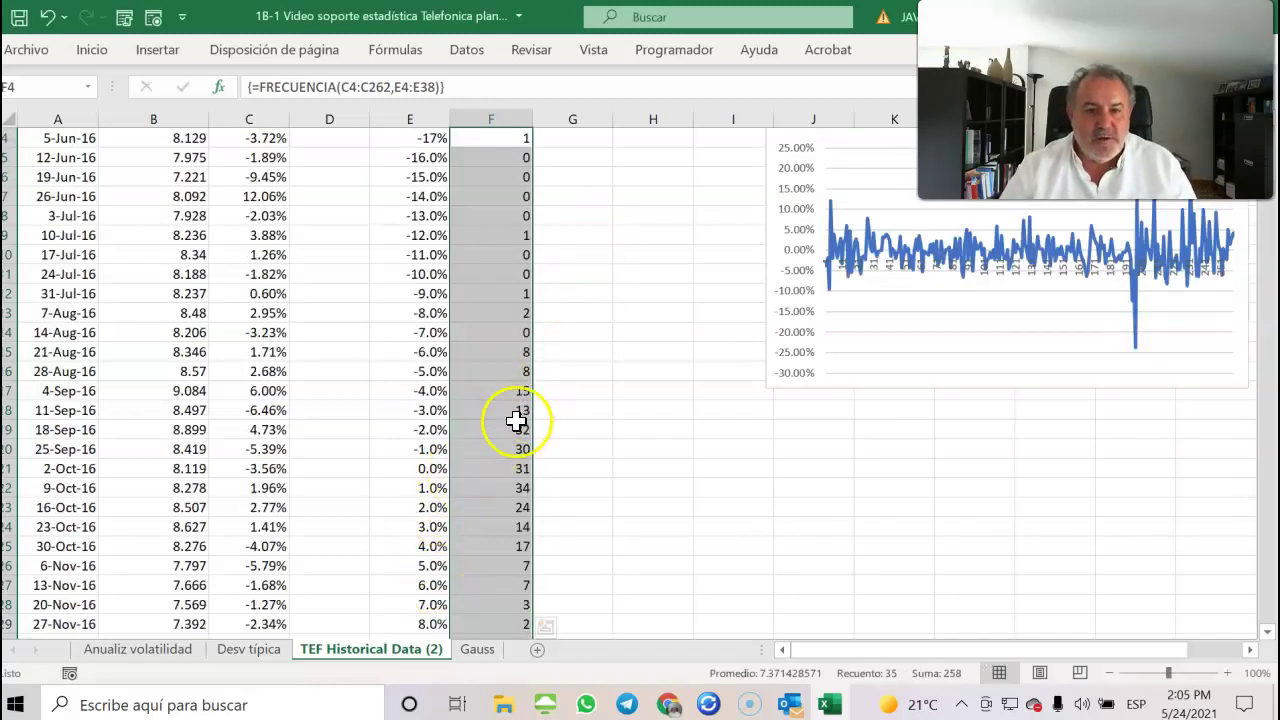
# - Inspect the array formula and bin counts cell by cell in the Frecuencia column, ending at F4
pyautogui.click(495, 395)
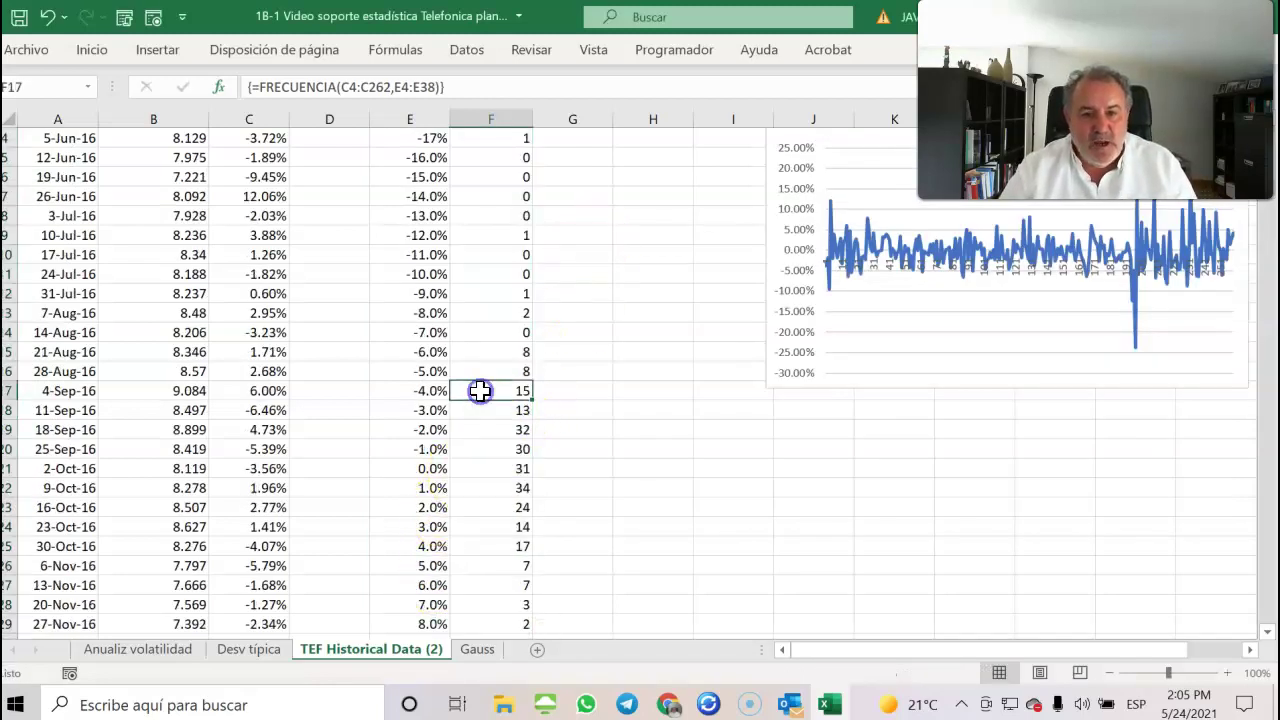
pyautogui.press('Down')
pyautogui.press('Down')
pyautogui.press('Down')
pyautogui.press('Down')
pyautogui.press('Up')
pyautogui.press('Up')
pyautogui.press('Up')
pyautogui.press('Up')
pyautogui.press('Down')
pyautogui.press('Down')
pyautogui.press('Up')
pyautogui.press('Up')
pyautogui.press('Up')
pyautogui.press('Up')
pyautogui.press('Up')
pyautogui.press('Up')
pyautogui.press('Up')
pyautogui.press('Up')
pyautogui.press('Up')
pyautogui.press('Up')
pyautogui.press('Up')
pyautogui.press('Up')
pyautogui.press('Up')
pyautogui.press('Up')
pyautogui.press('Up')
pyautogui.press('Up')
pyautogui.press('Up')
pyautogui.press('Up')
pyautogui.press('Down')
pyautogui.press('Down')
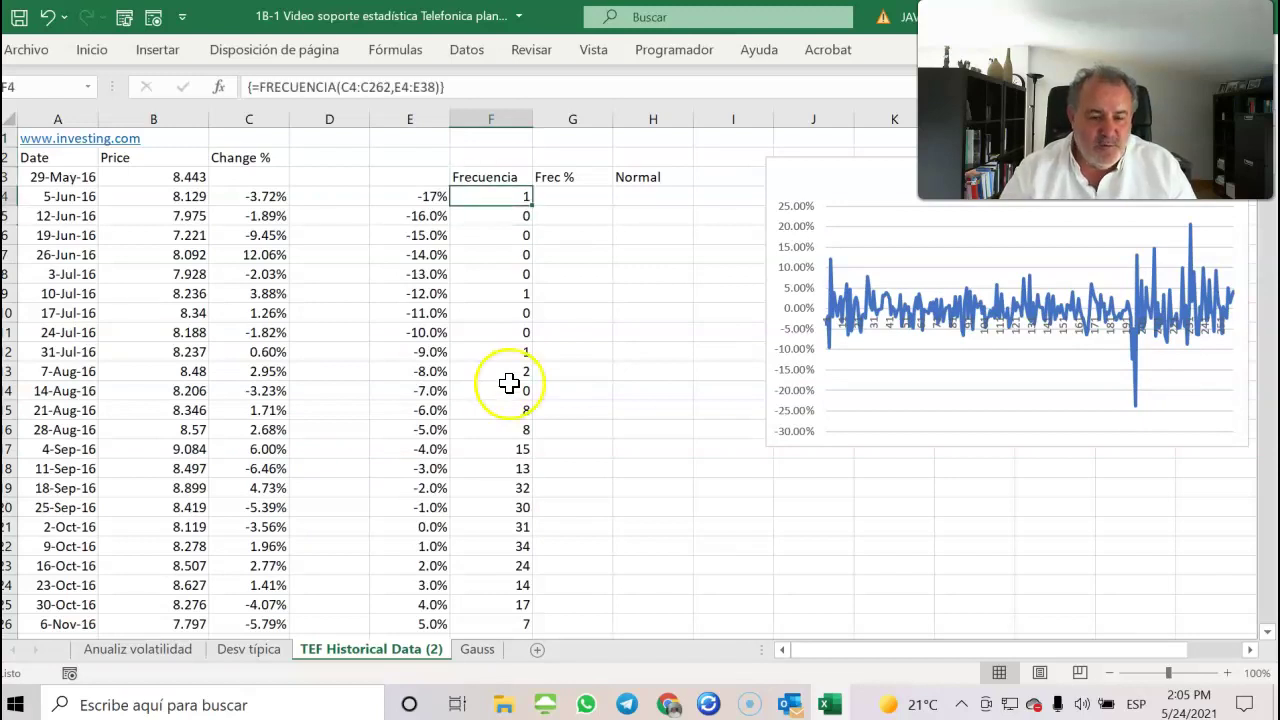
# - Check which Frecuencia cells the n formula in F42 sums, leaving the formula as it is
pyautogui.scroll(-12, 508, 470)
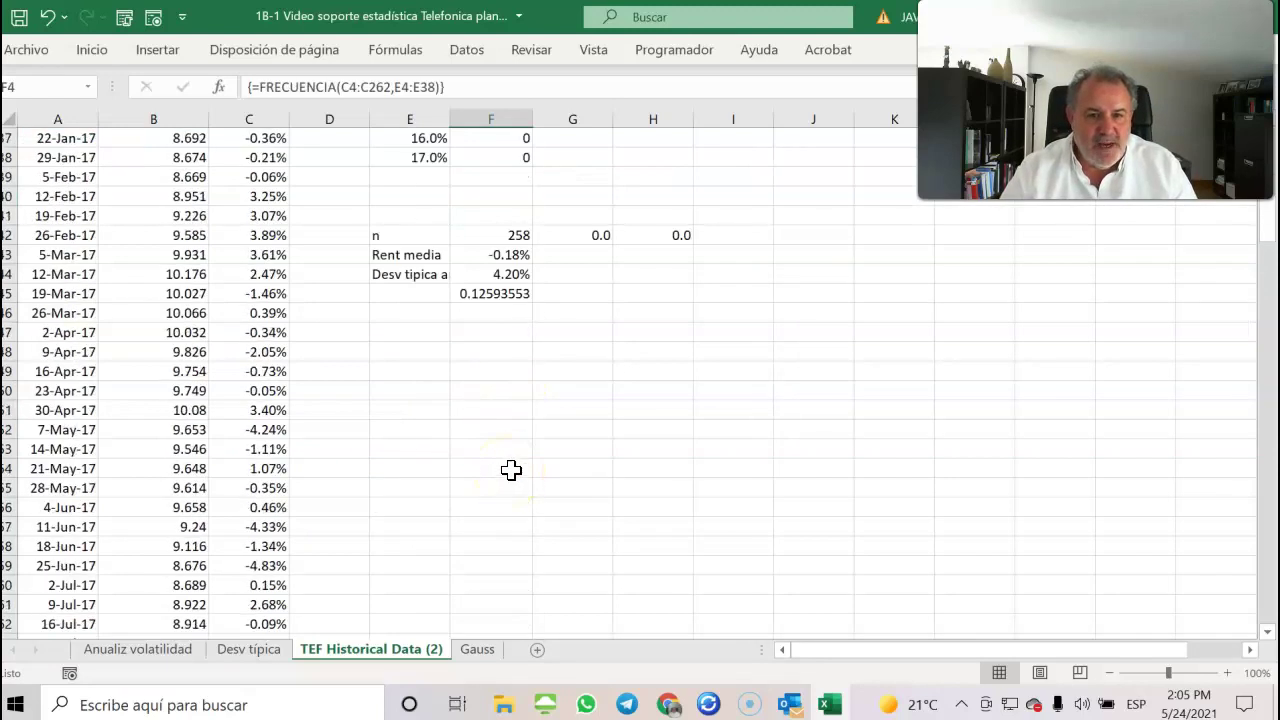
pyautogui.scroll(4, 511, 470)
pyautogui.click(507, 469)
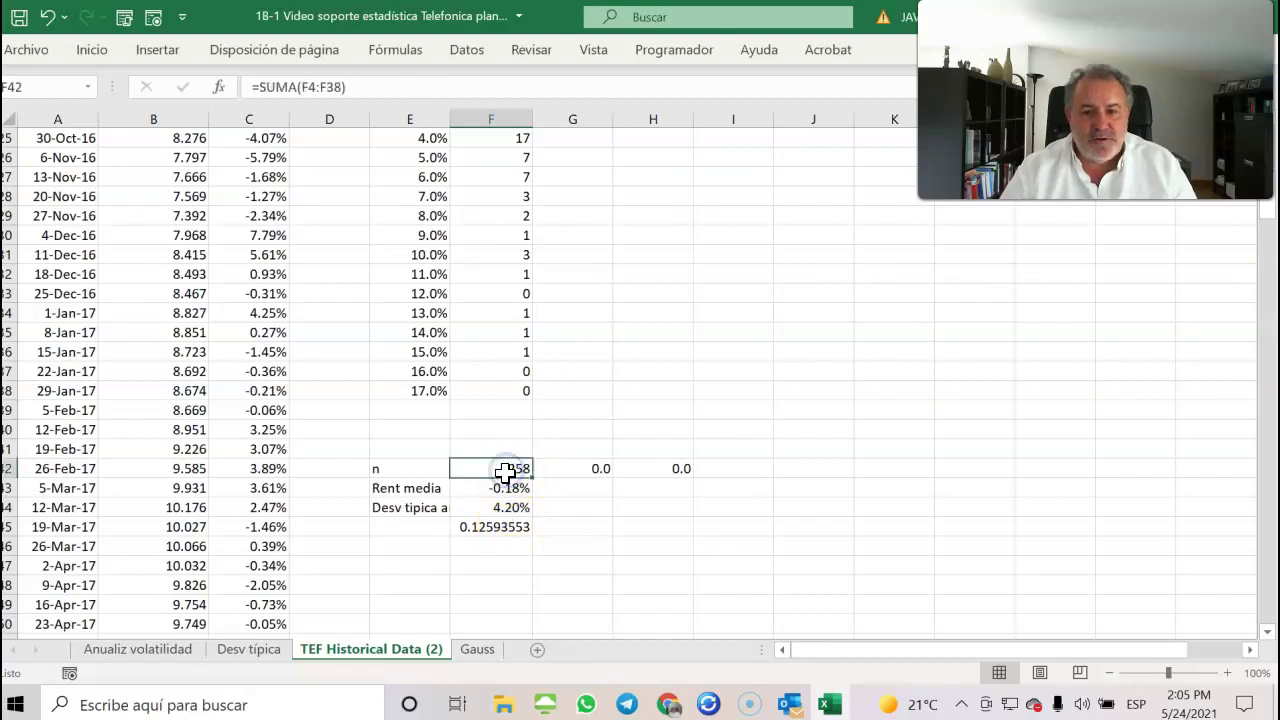
pyautogui.doubleClick(506, 469)
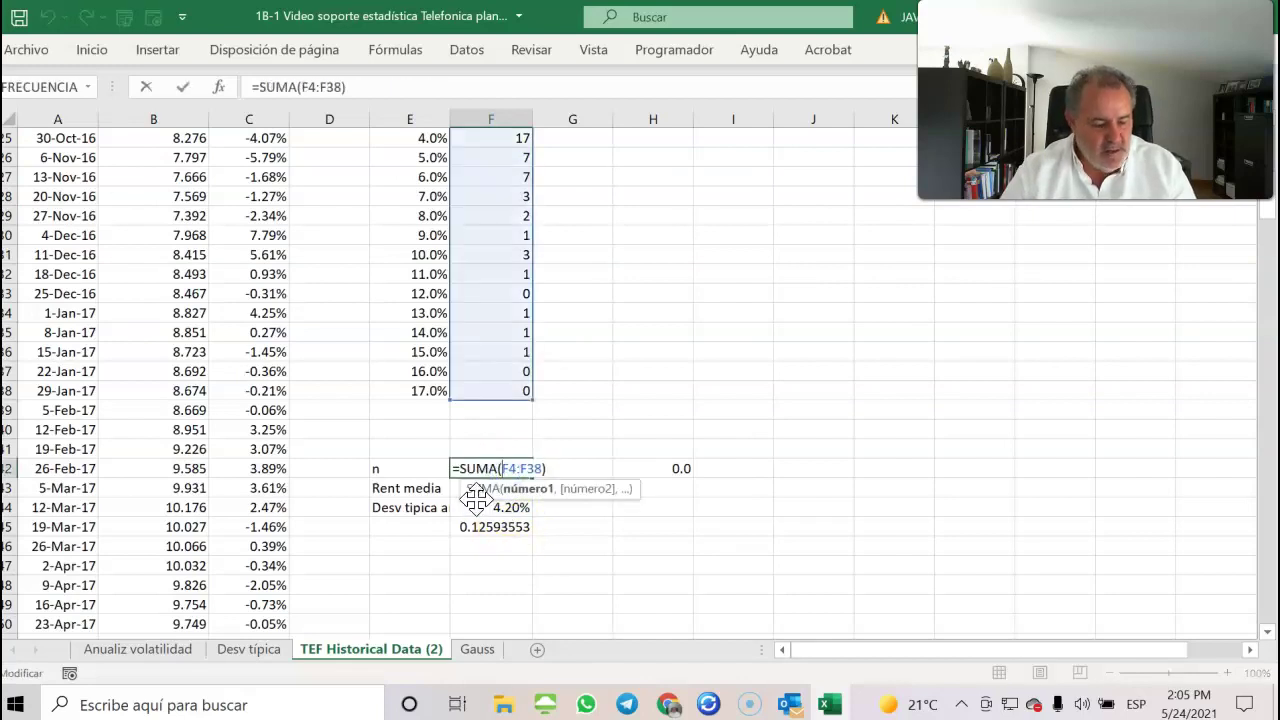
pyautogui.press('Escape')
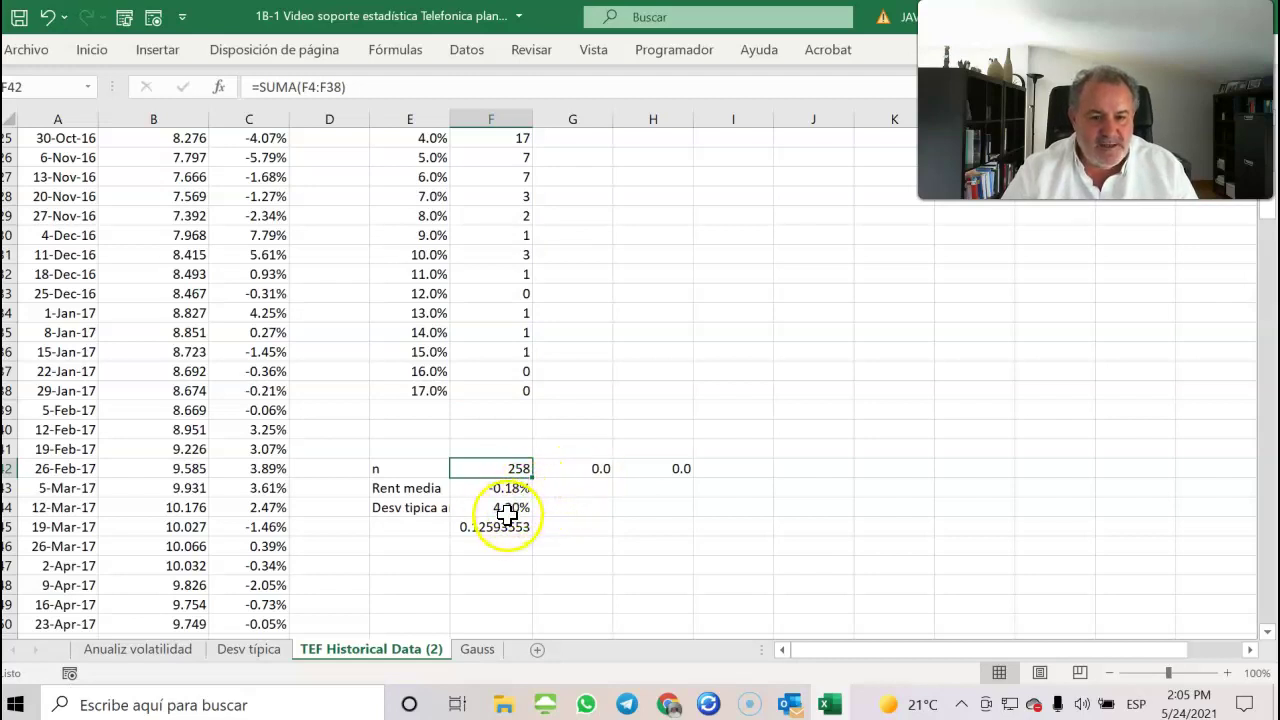
# - Calculate the first Frec % value in G4 with the formula +F4/$F$42
pyautogui.scroll(8, 506, 421)
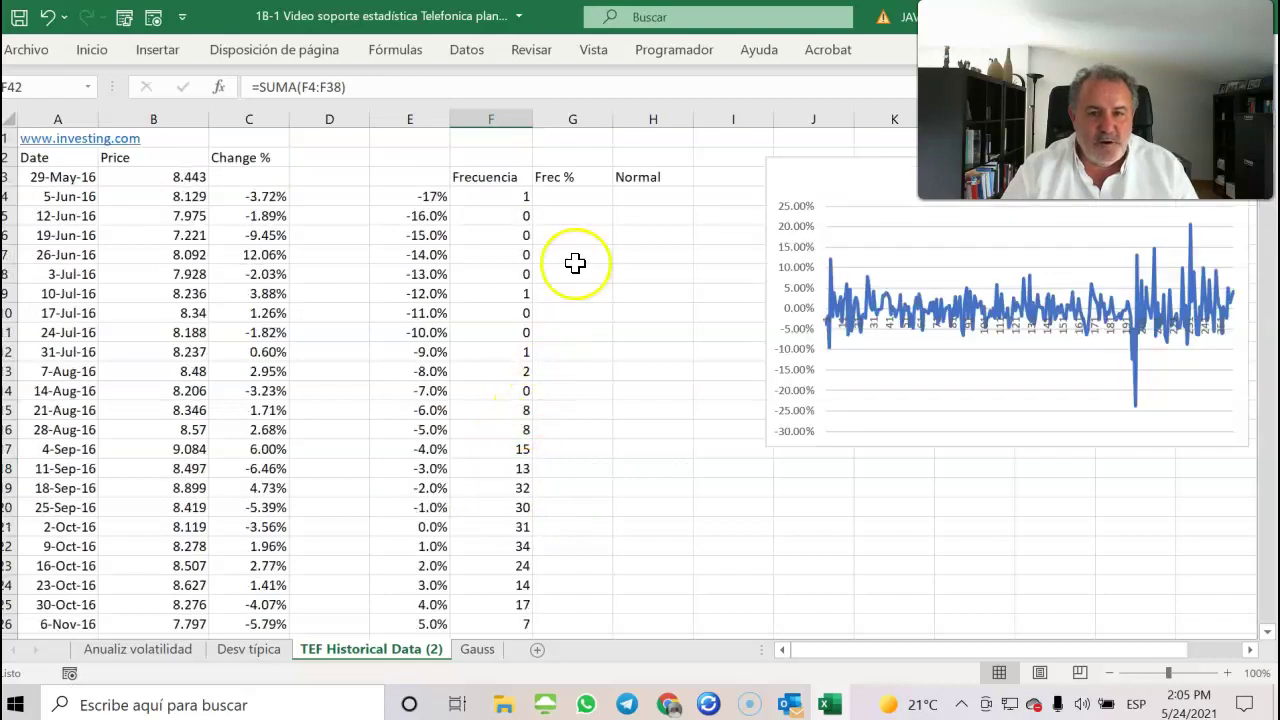
pyautogui.click(569, 194)
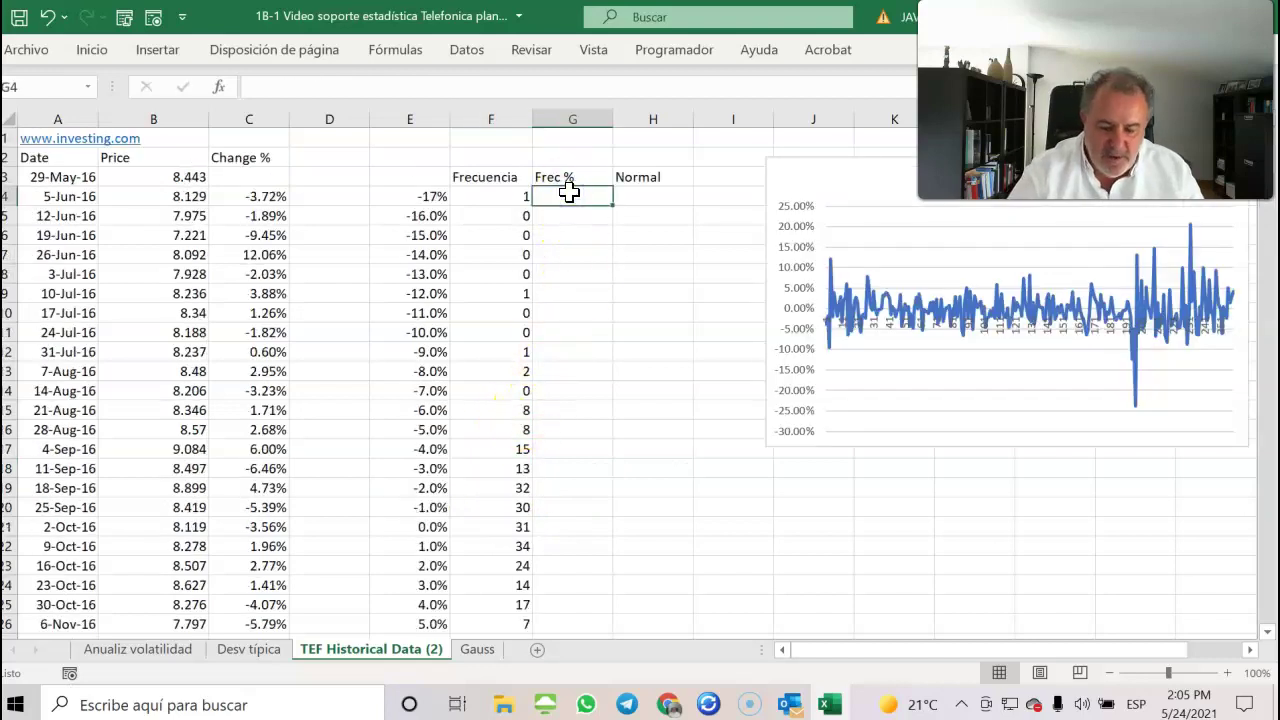
pyautogui.write('+')
pyautogui.click(521, 197)
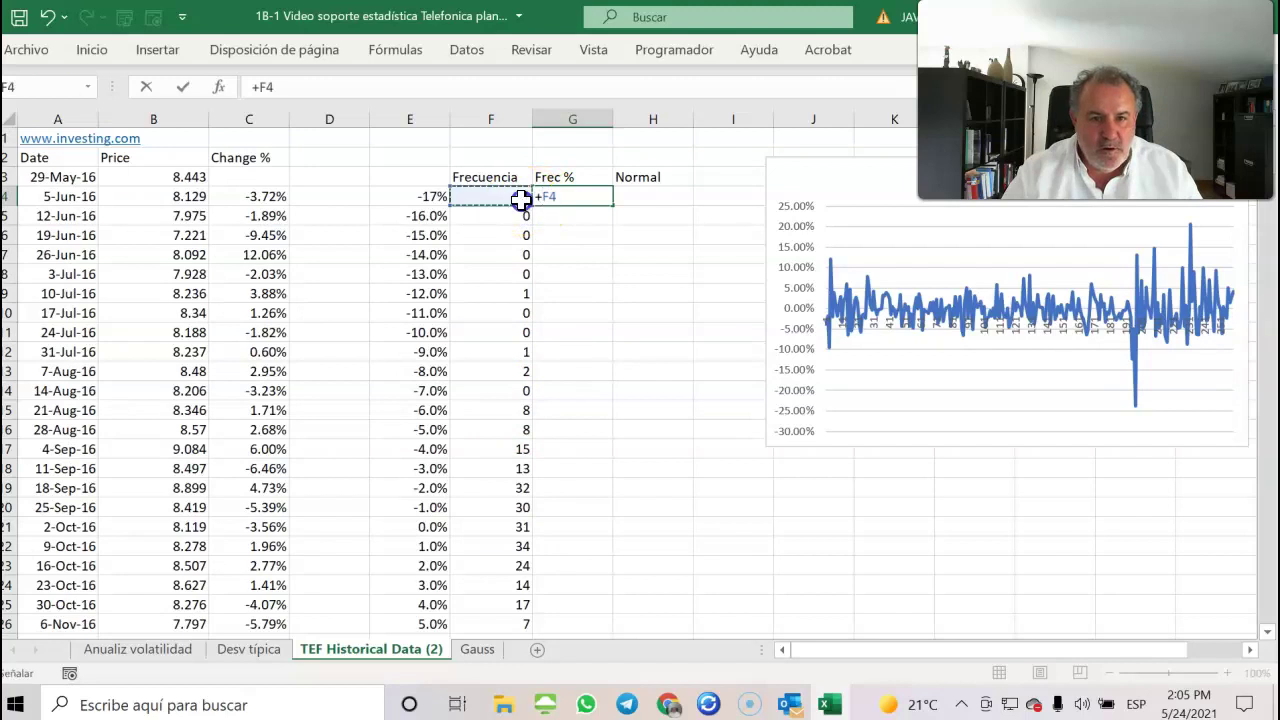
pyautogui.write('/')
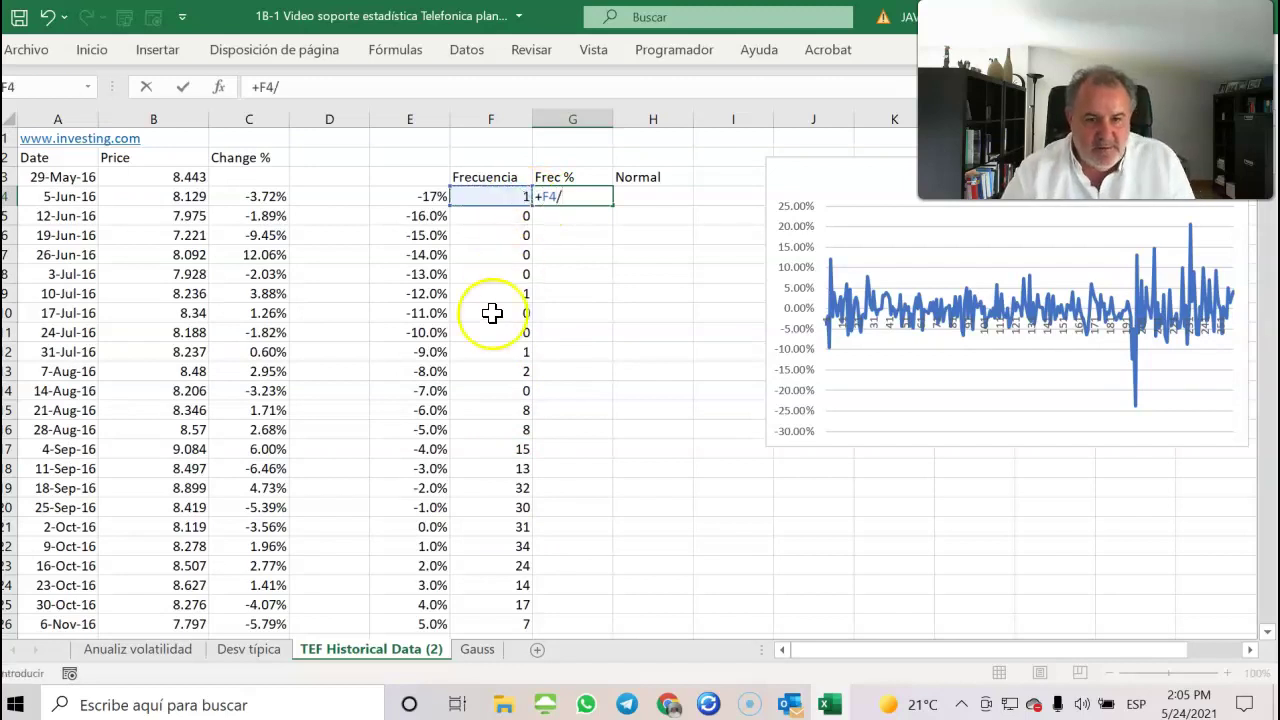
pyautogui.scroll(-11, 449, 423)
pyautogui.click(527, 236)
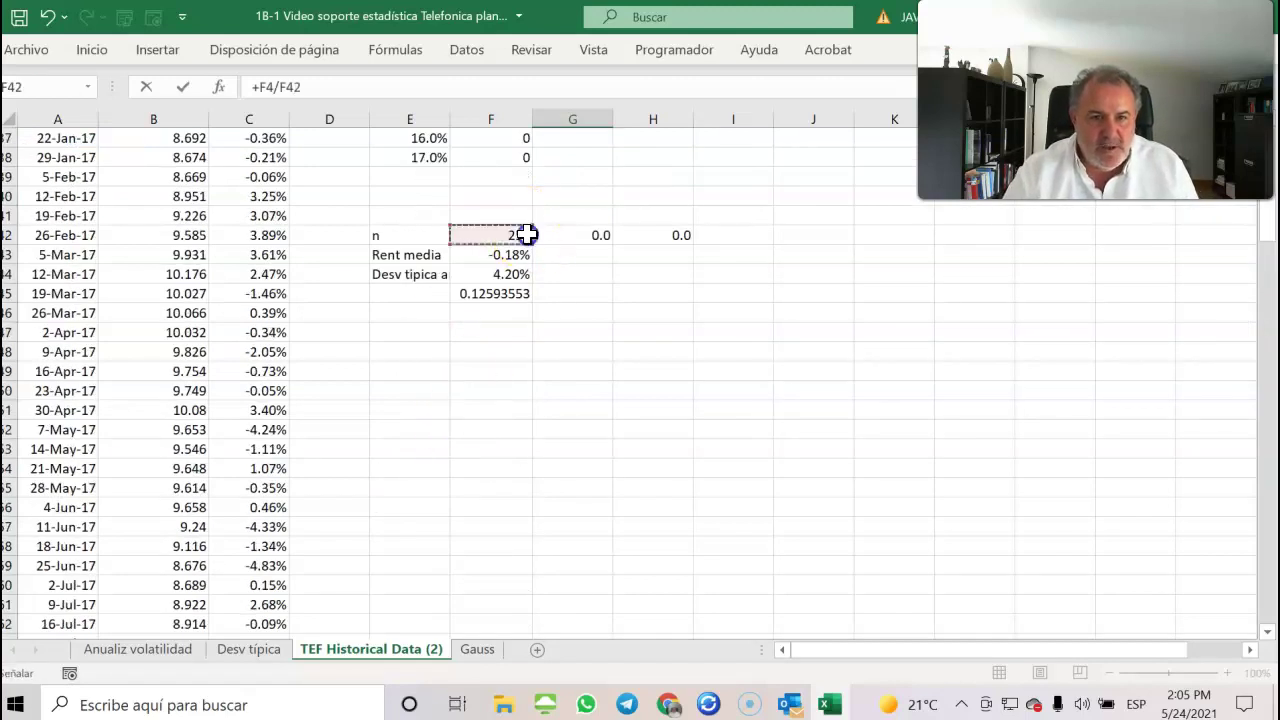
pyautogui.click(367, 85)
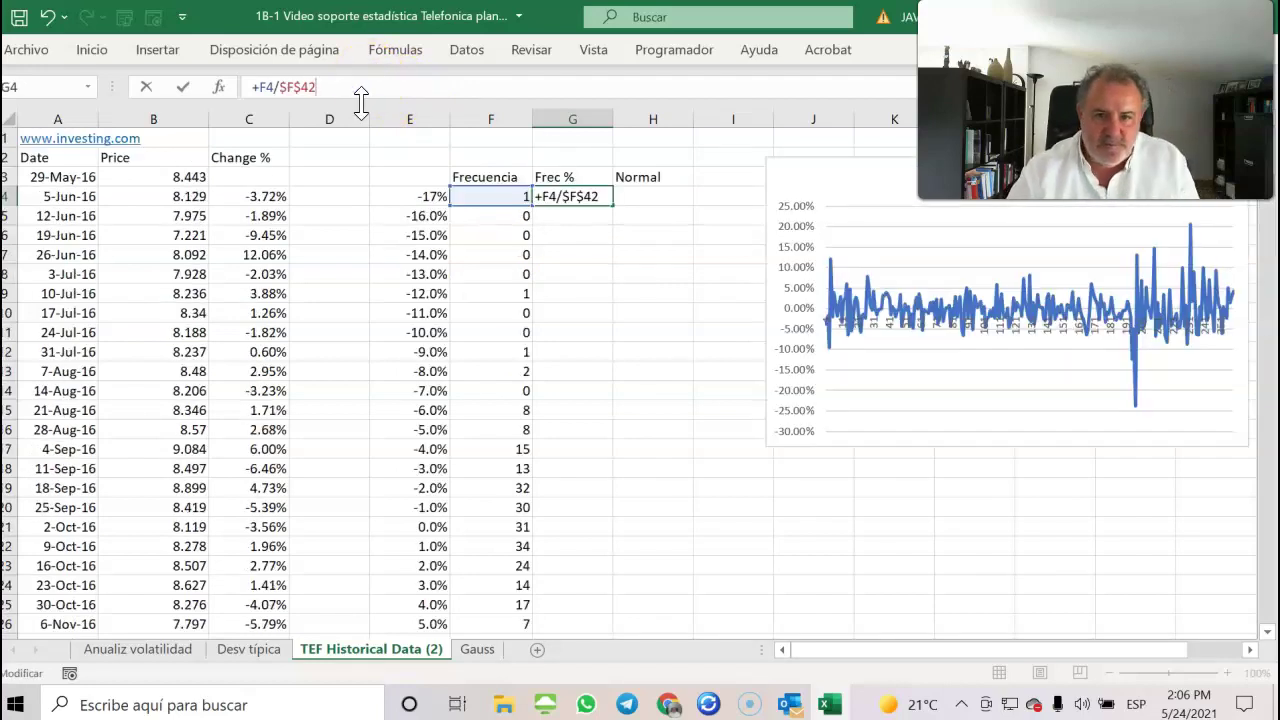
pyautogui.press('Return')
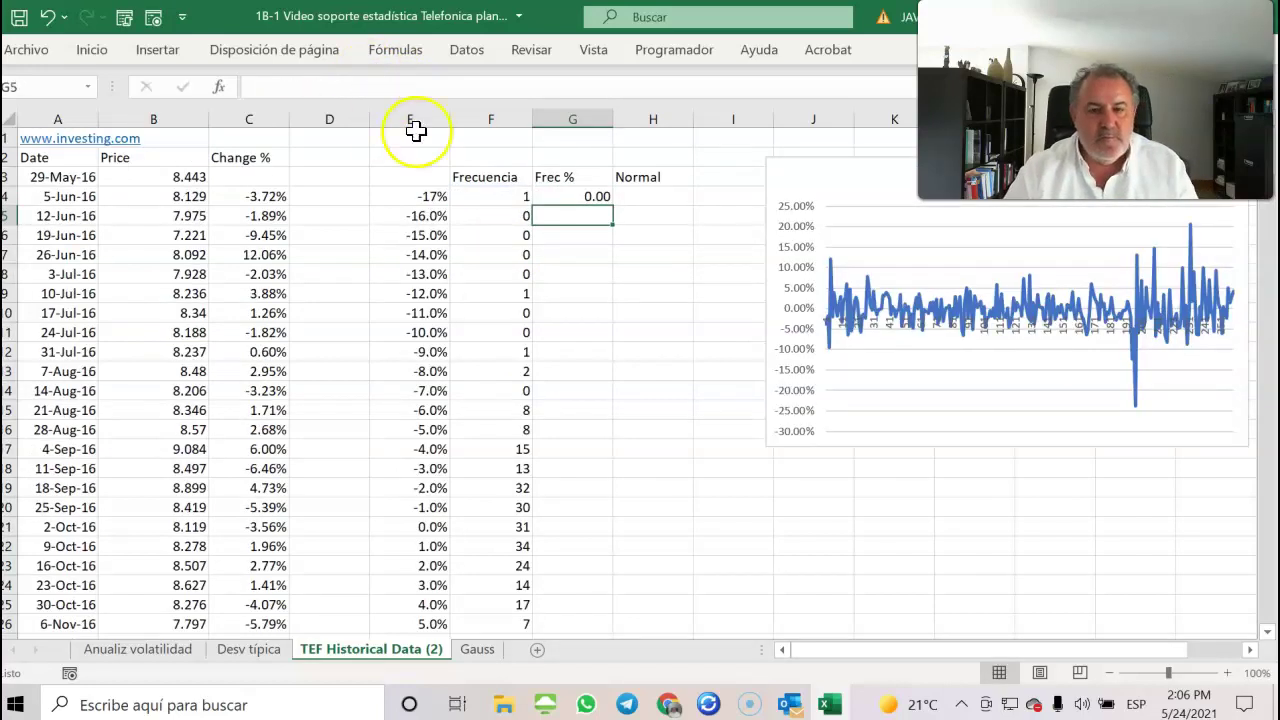
# - Copy the relative frequency formula in G4 down the Frec % column to G38 and review the filled values
pyautogui.click(562, 196)
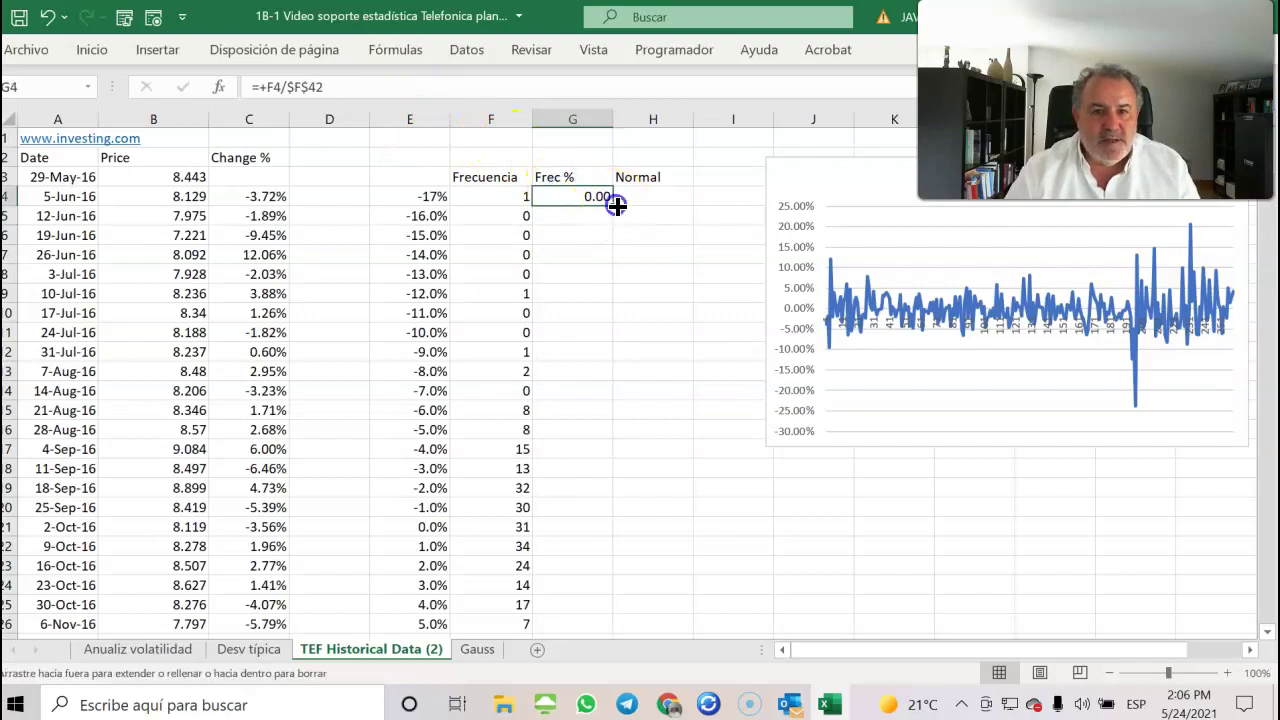
pyautogui.doubleClick(613, 205)
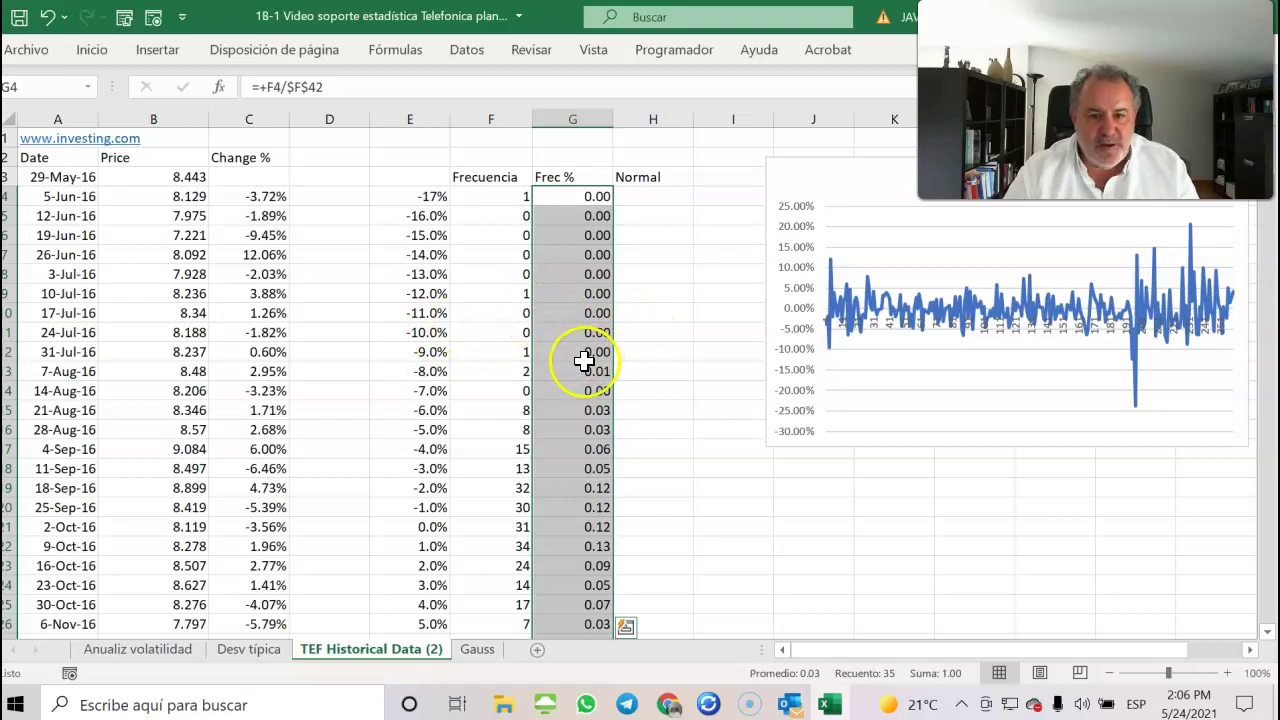
pyautogui.scroll(-4, 590, 380)
pyautogui.scroll(-4, 595, 392)
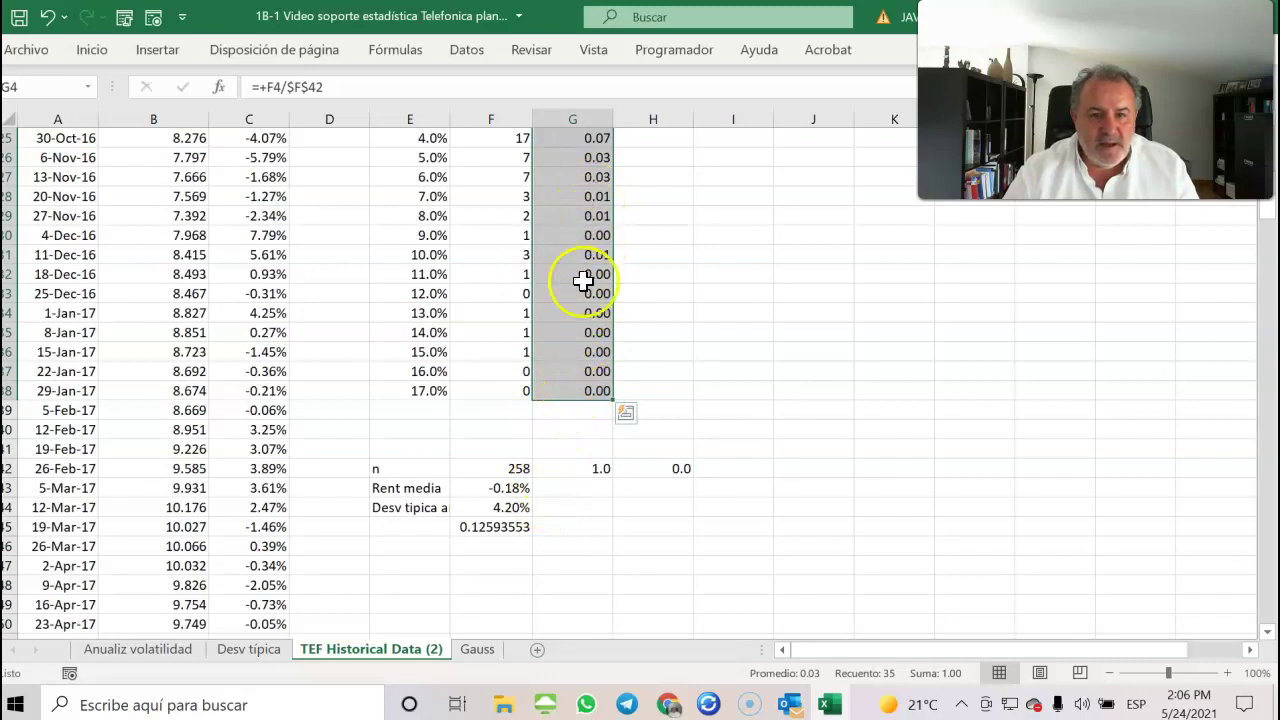
pyautogui.scroll(4, 583, 465)
pyautogui.scroll(4, 583, 448)
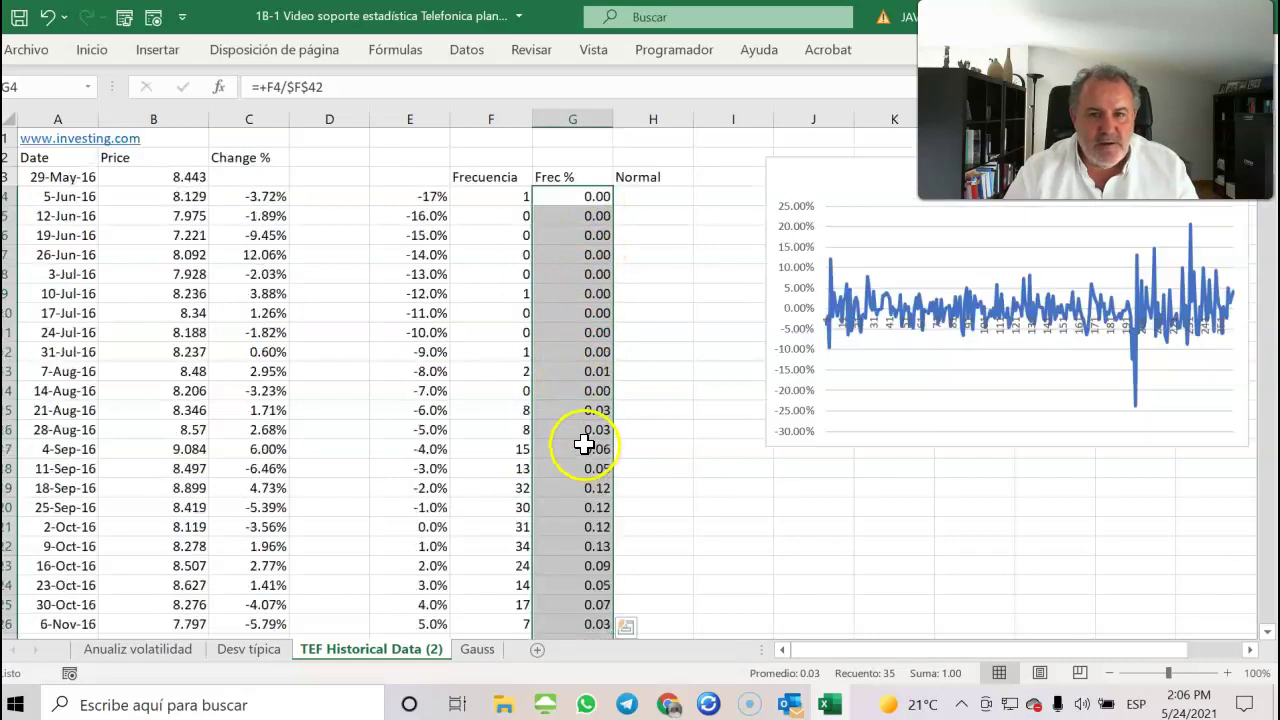
# - Multiply the Frec % formula in G4 by 100, giving +F4/$F$42*100, and fill it down to G38
pyautogui.click(395, 94)
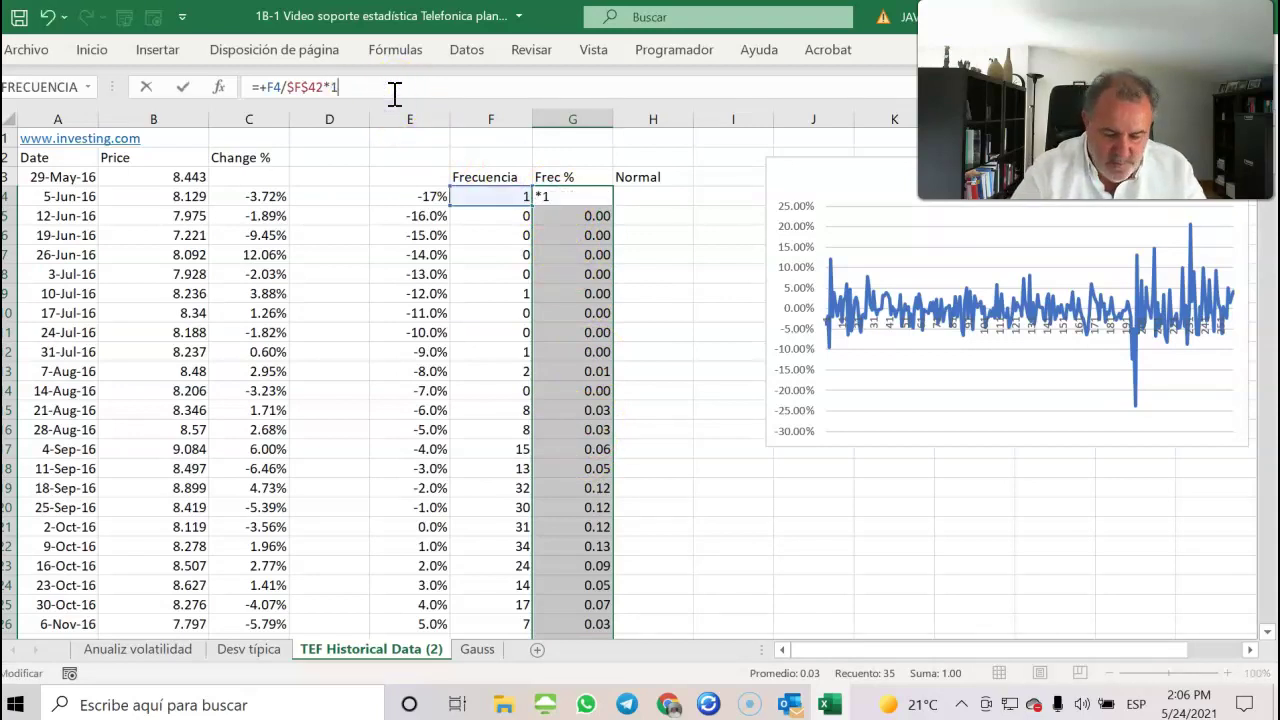
pyautogui.press('Return')
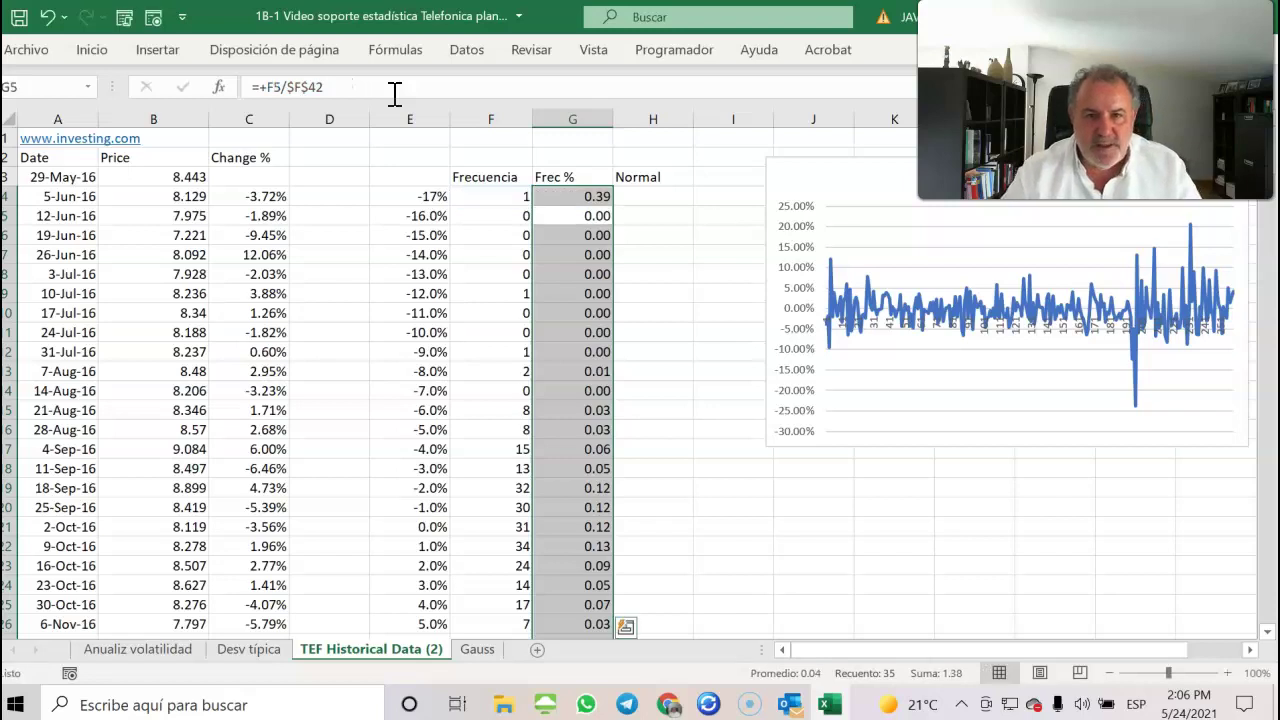
pyautogui.click(597, 195)
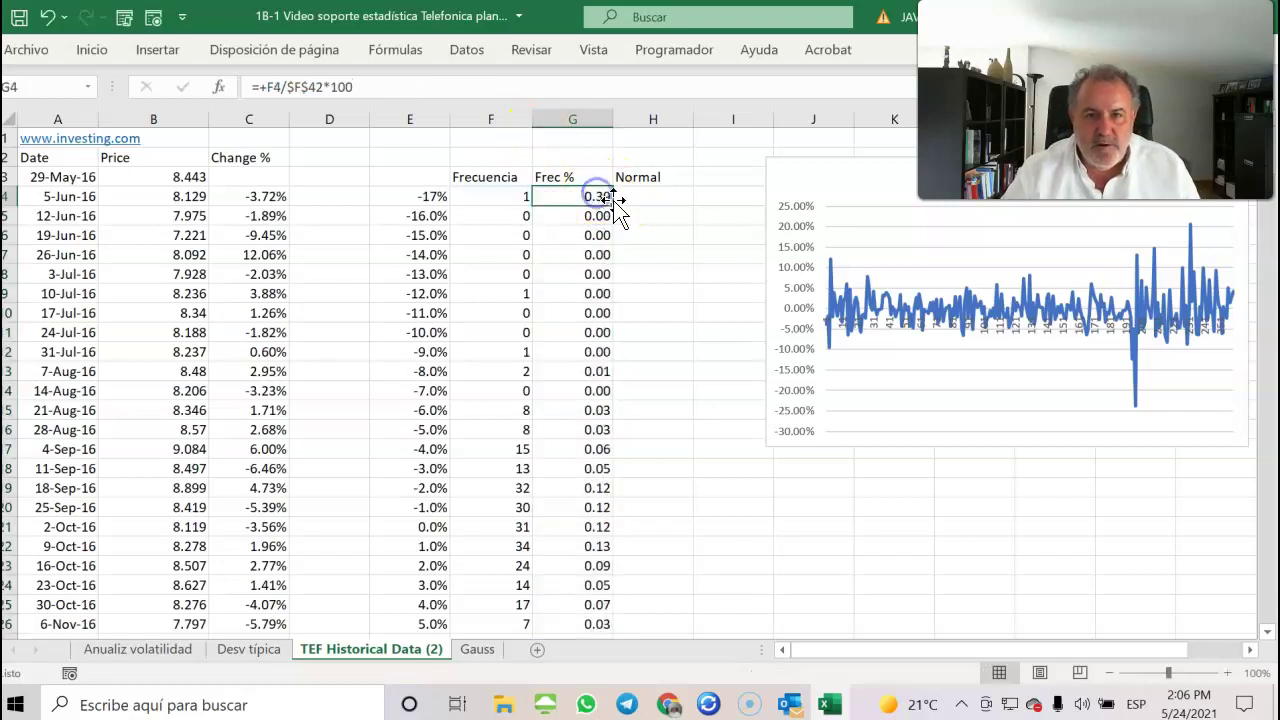
pyautogui.doubleClick(613, 203)
# - Check the Frec % sum formula in G42 and examine the percentages across all the return bins
pyautogui.scroll(-7, 629, 386)
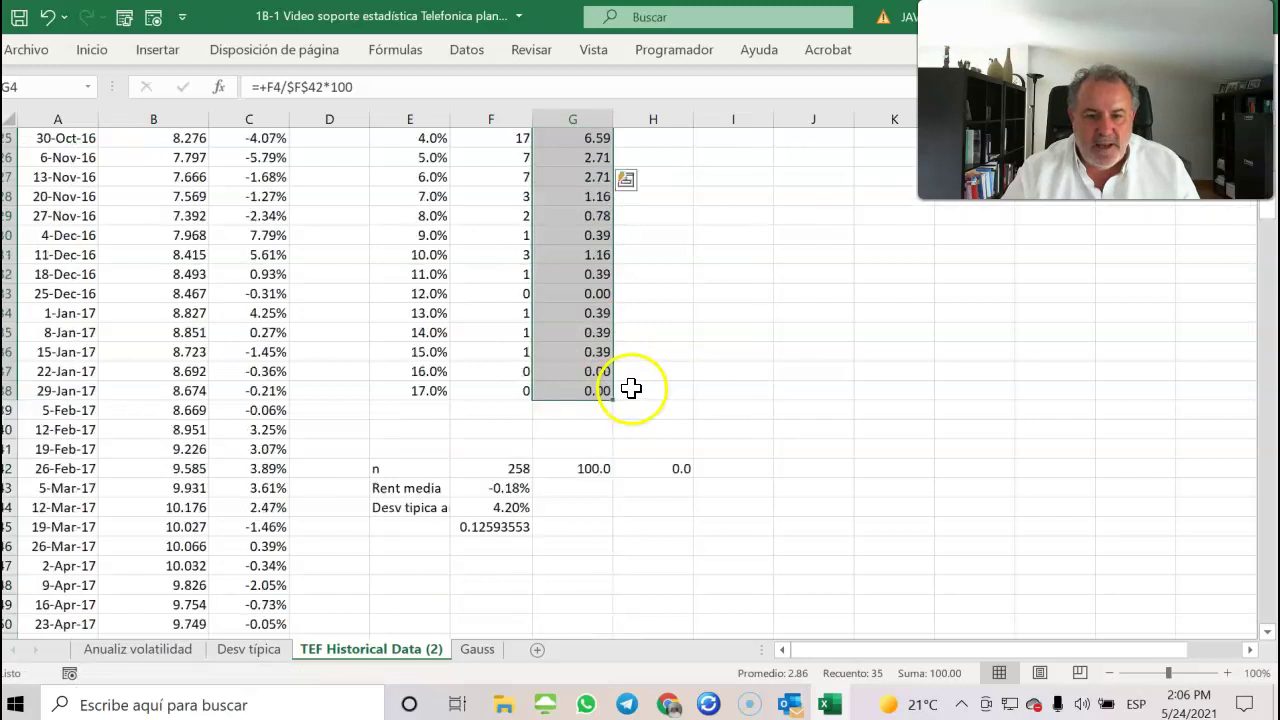
pyautogui.scroll(-4, 625, 375)
pyautogui.click(586, 234)
pyautogui.scroll(11, 587, 250)
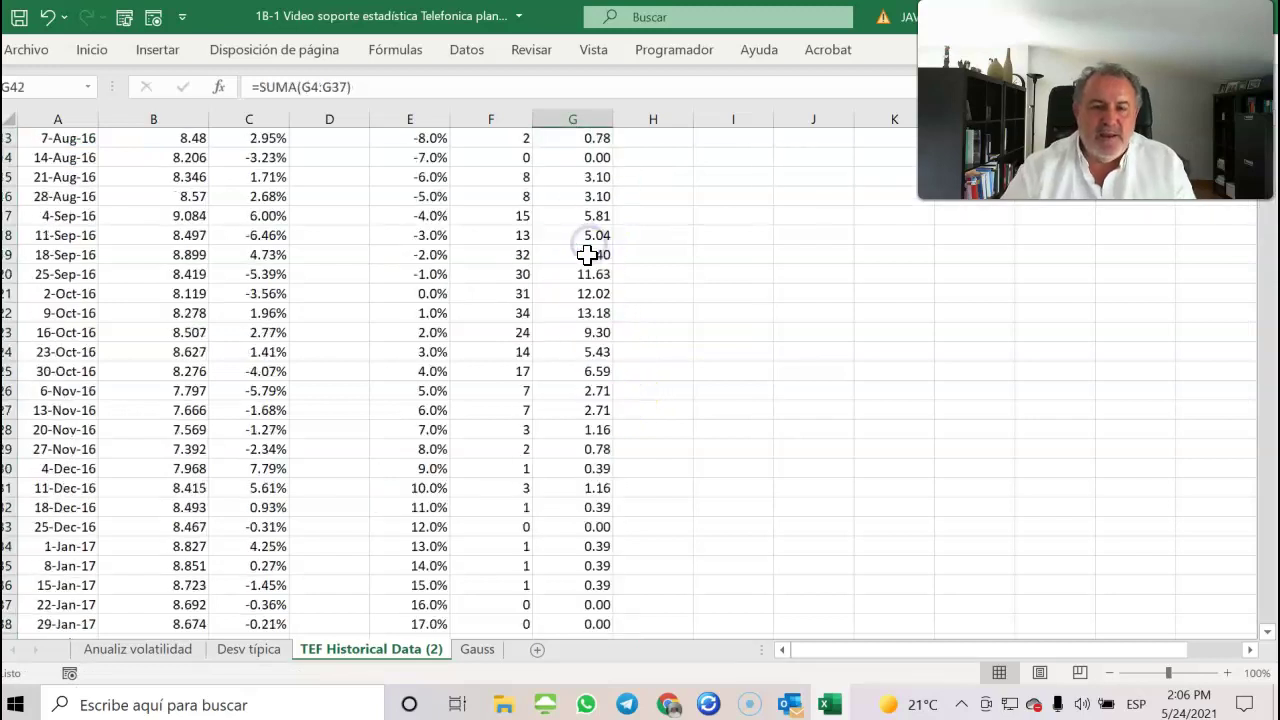
pyautogui.scroll(4, 586, 286)
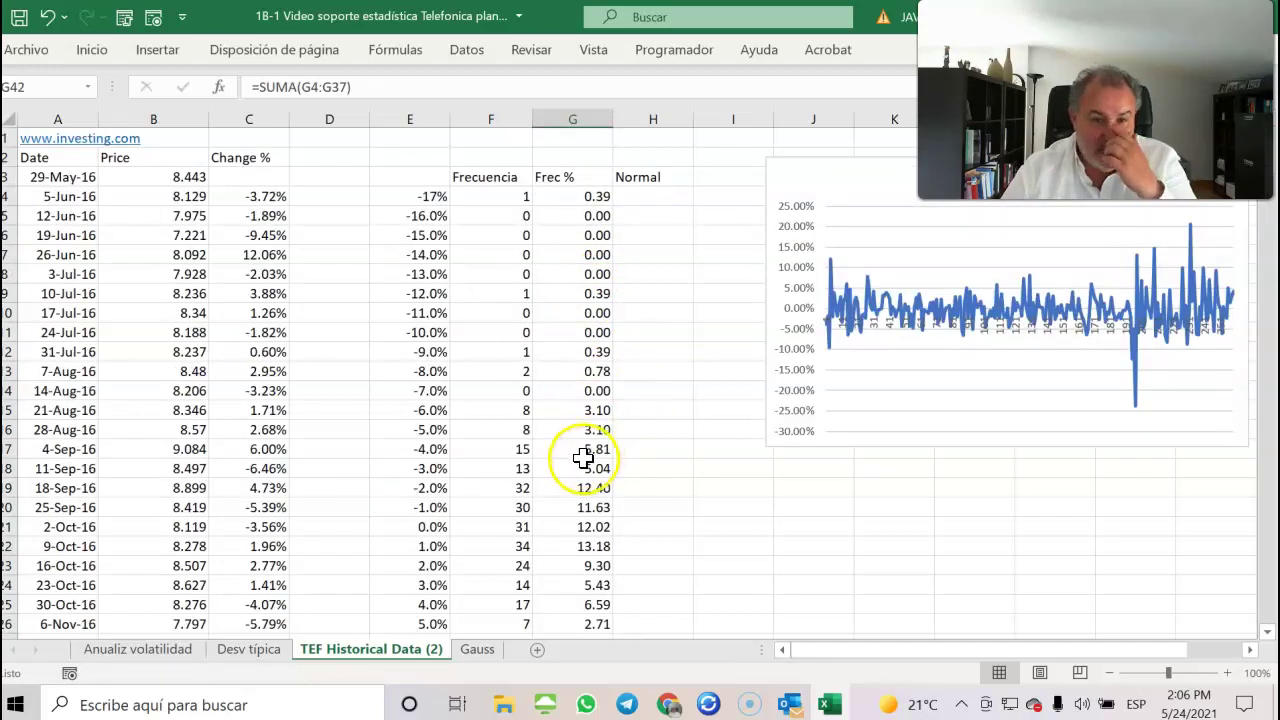
pyautogui.scroll(-4, 583, 457)
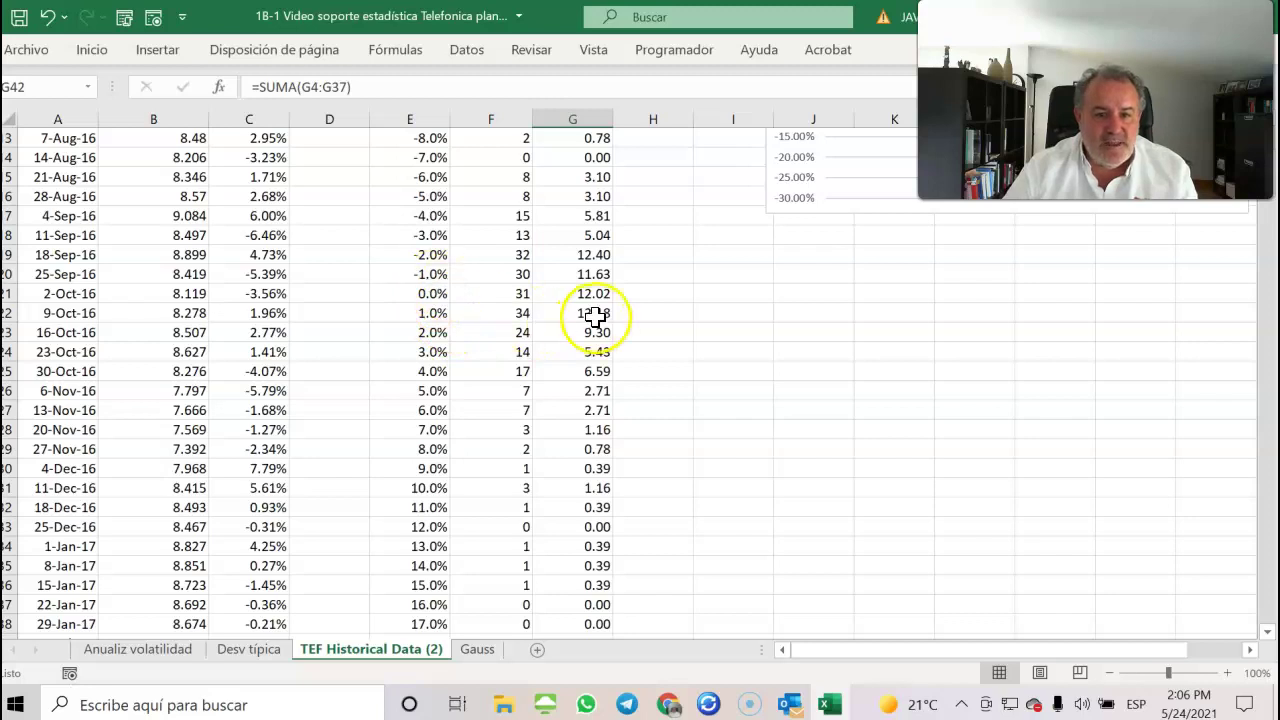
pyautogui.scroll(-4, 620, 463)
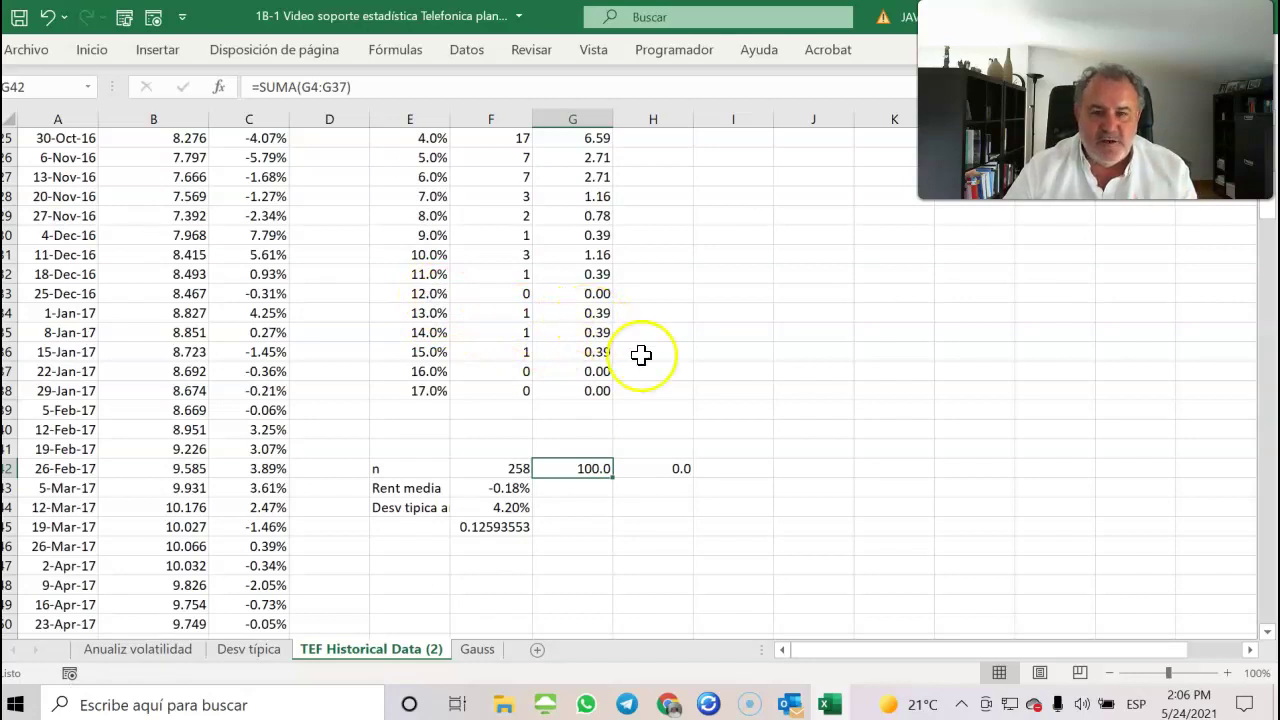
pyautogui.scroll(8, 657, 380)
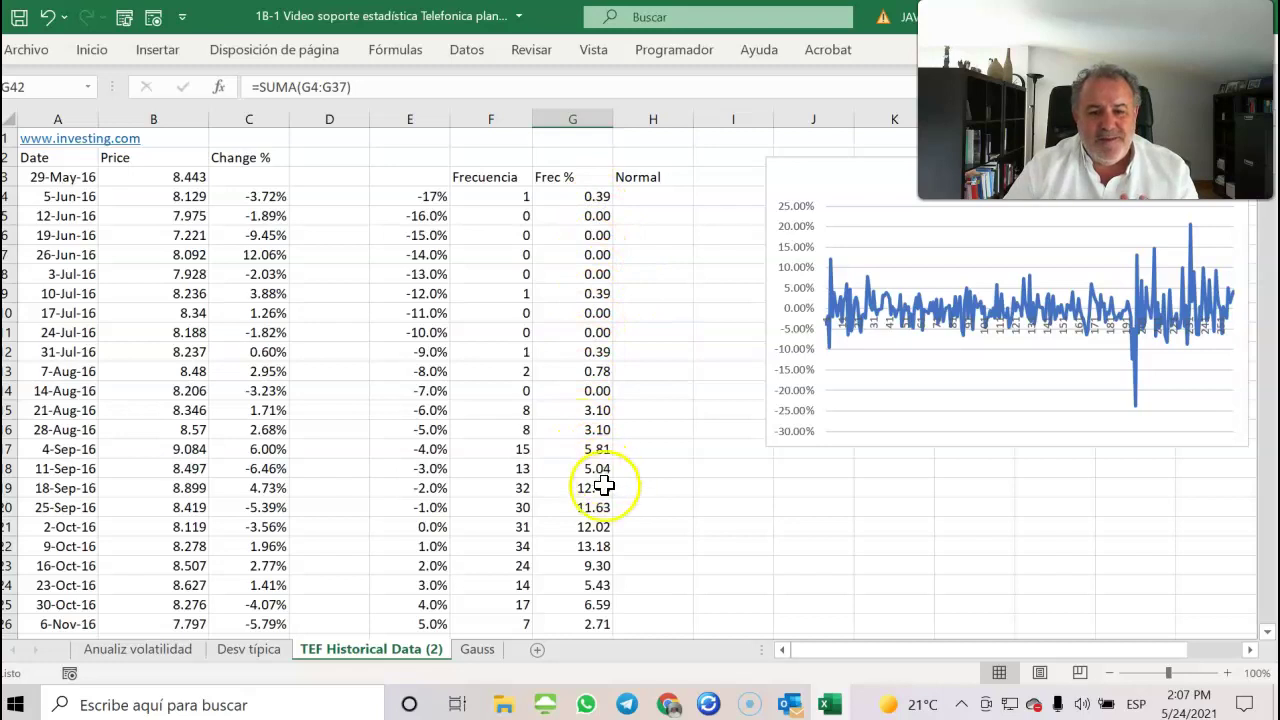
pyautogui.scroll(-11, 604, 480)
pyautogui.scroll(4, 600, 497)
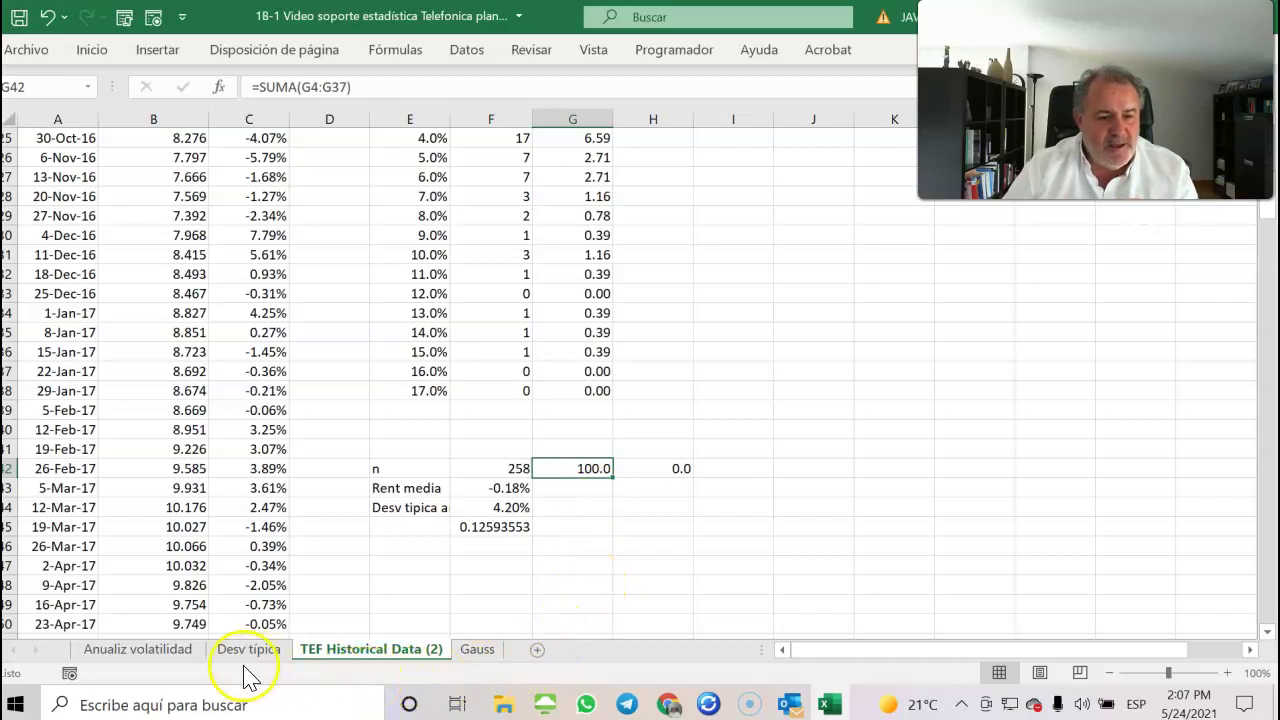
# - Examine the normal curve and its sigma intervals on the Gauss sheet, and return to the TEF Historical Data (2) sheet
pyautogui.click(474, 650)
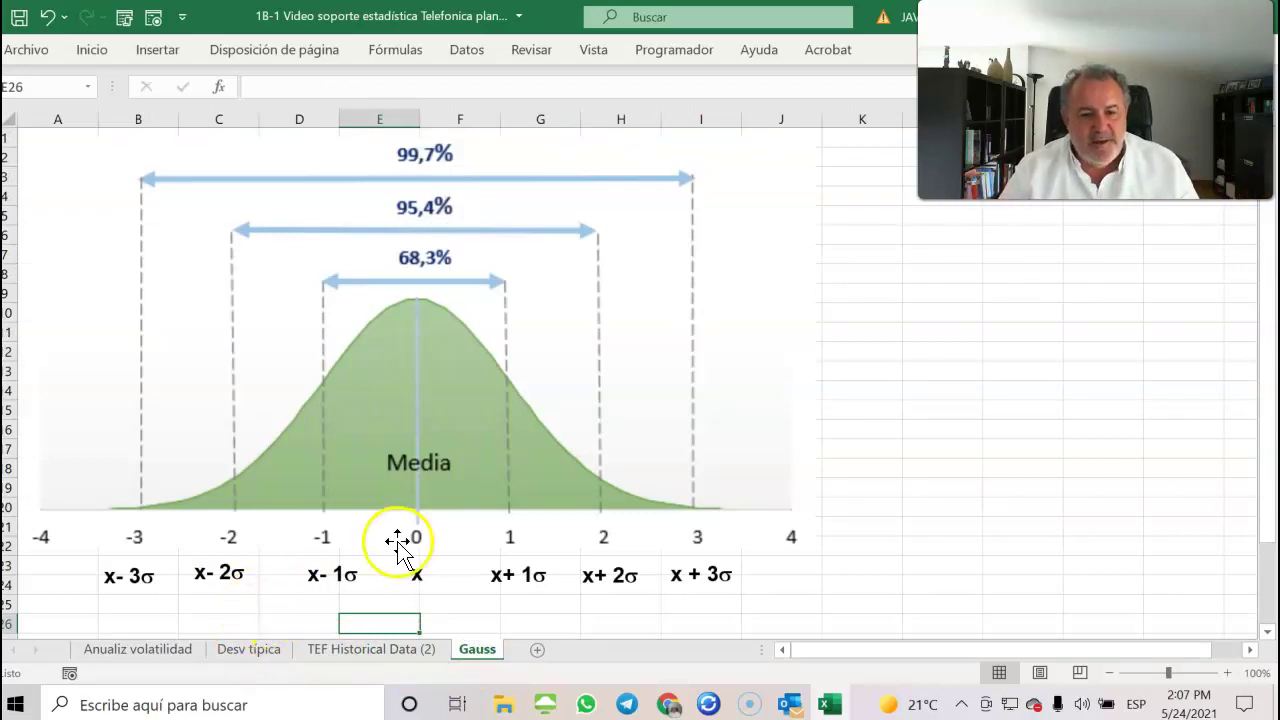
pyautogui.click(370, 507)
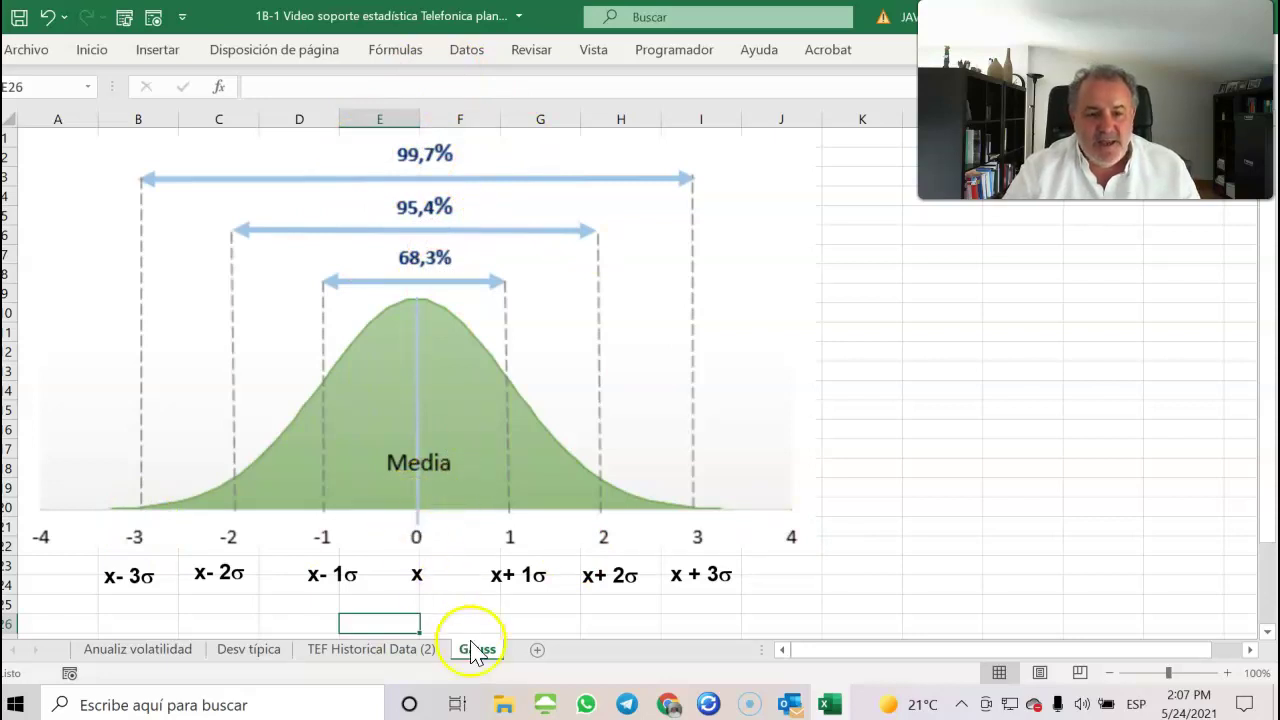
pyautogui.click(323, 650)
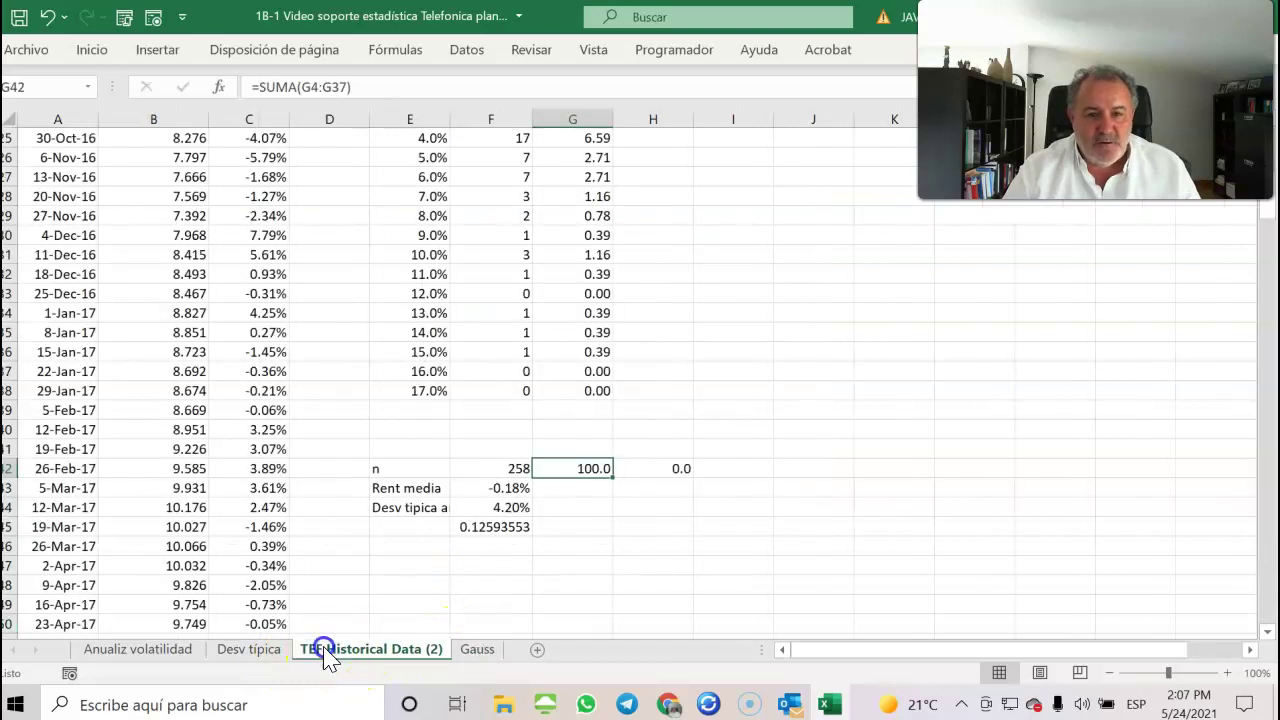
# - Start a DISTR.NORM.N function in H4 under Normal, with the first bin E4 as its X argument
pyautogui.scroll(8, 503, 515)
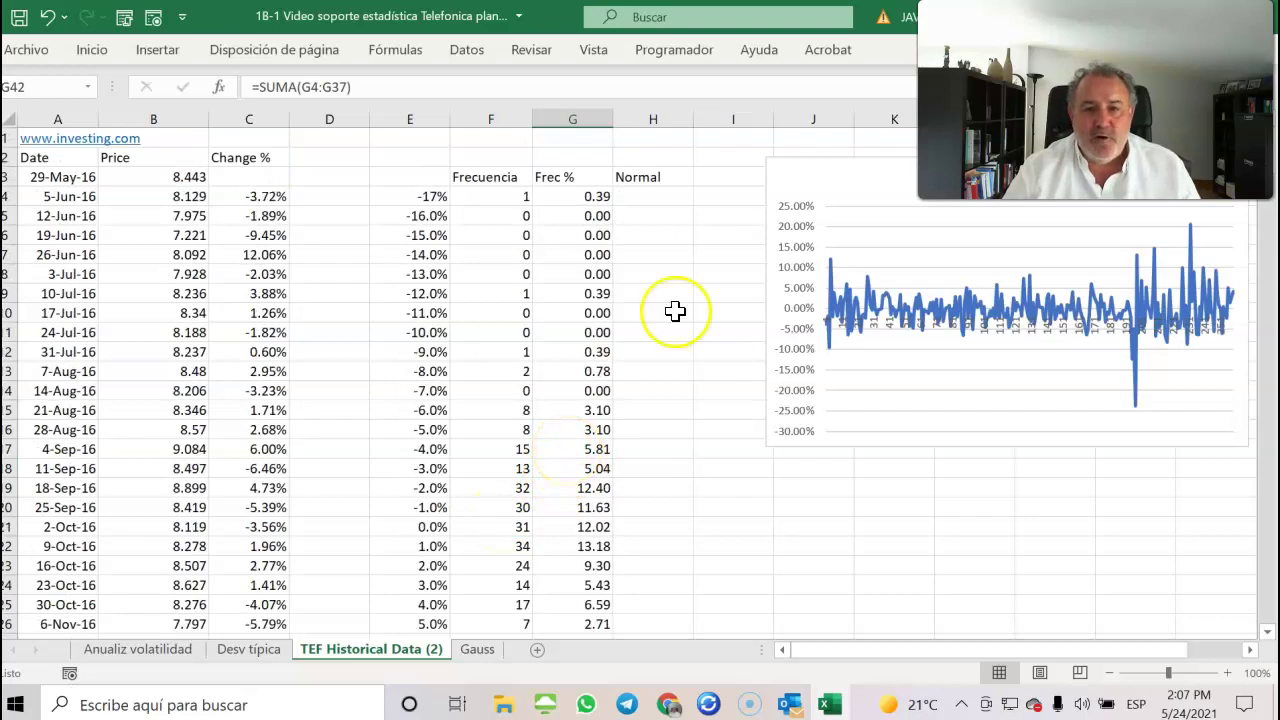
pyautogui.click(640, 200)
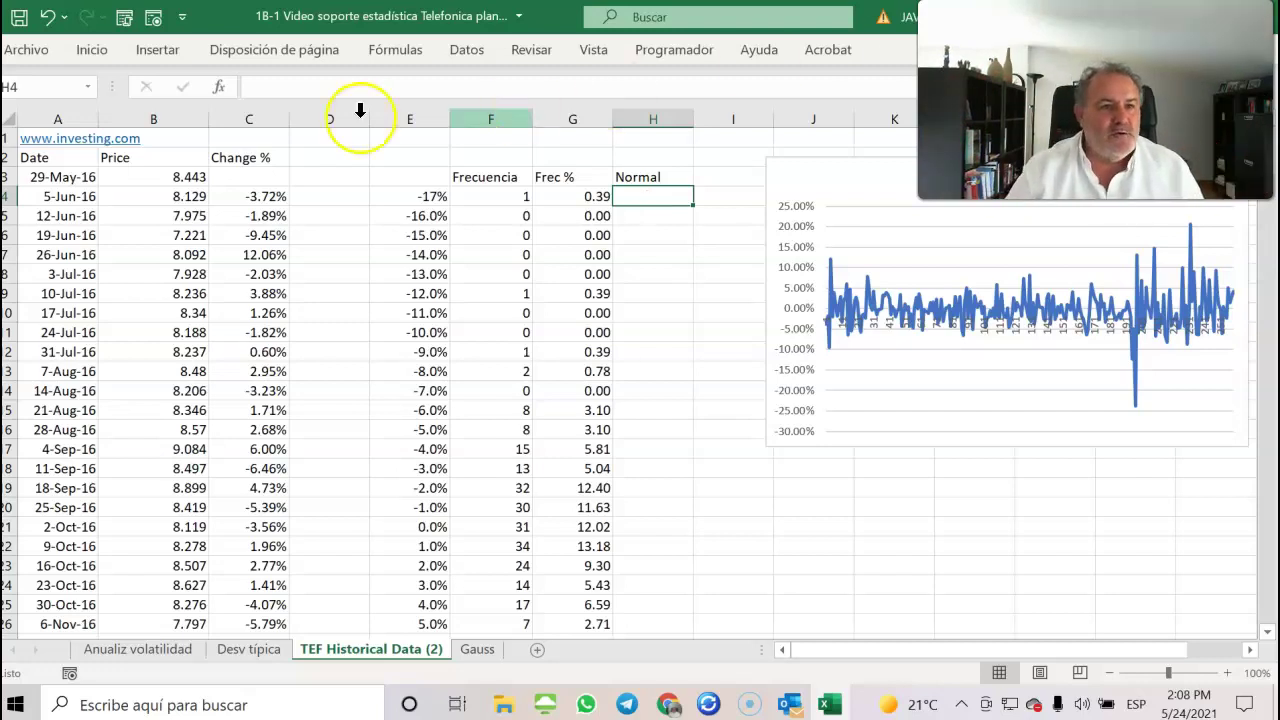
pyautogui.click(160, 52)
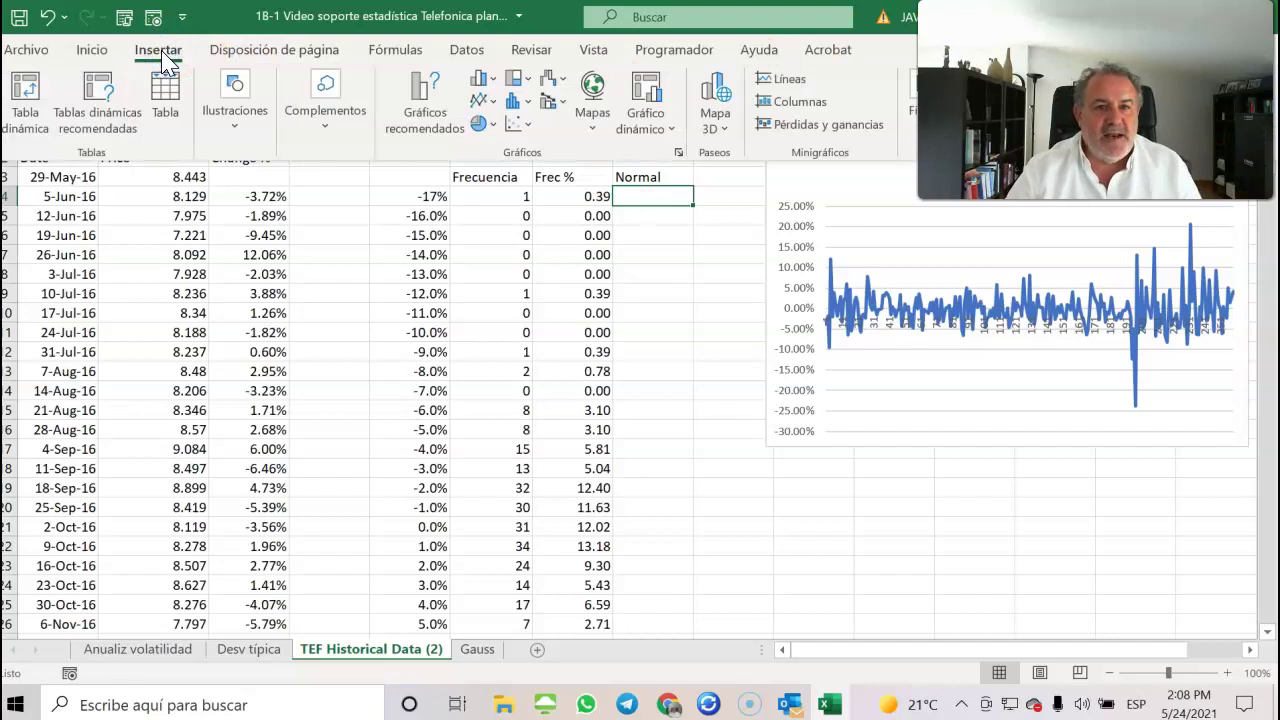
pyautogui.click(393, 50)
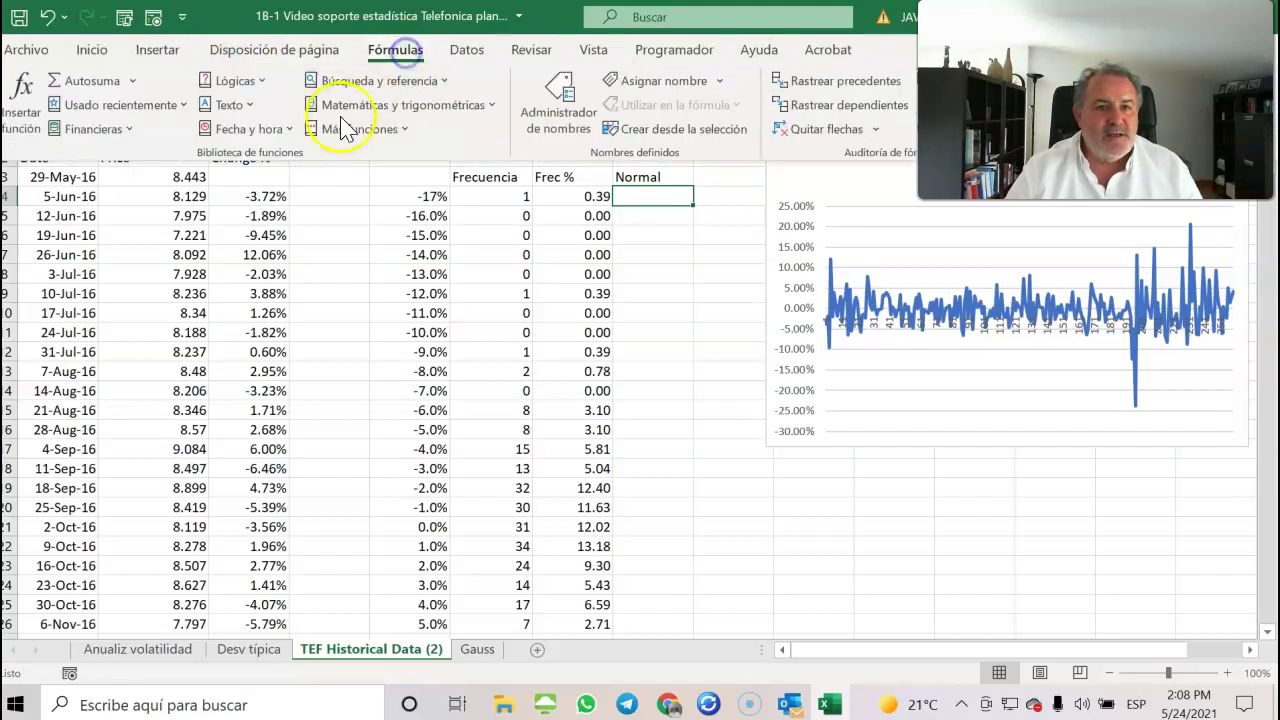
pyautogui.click(177, 105)
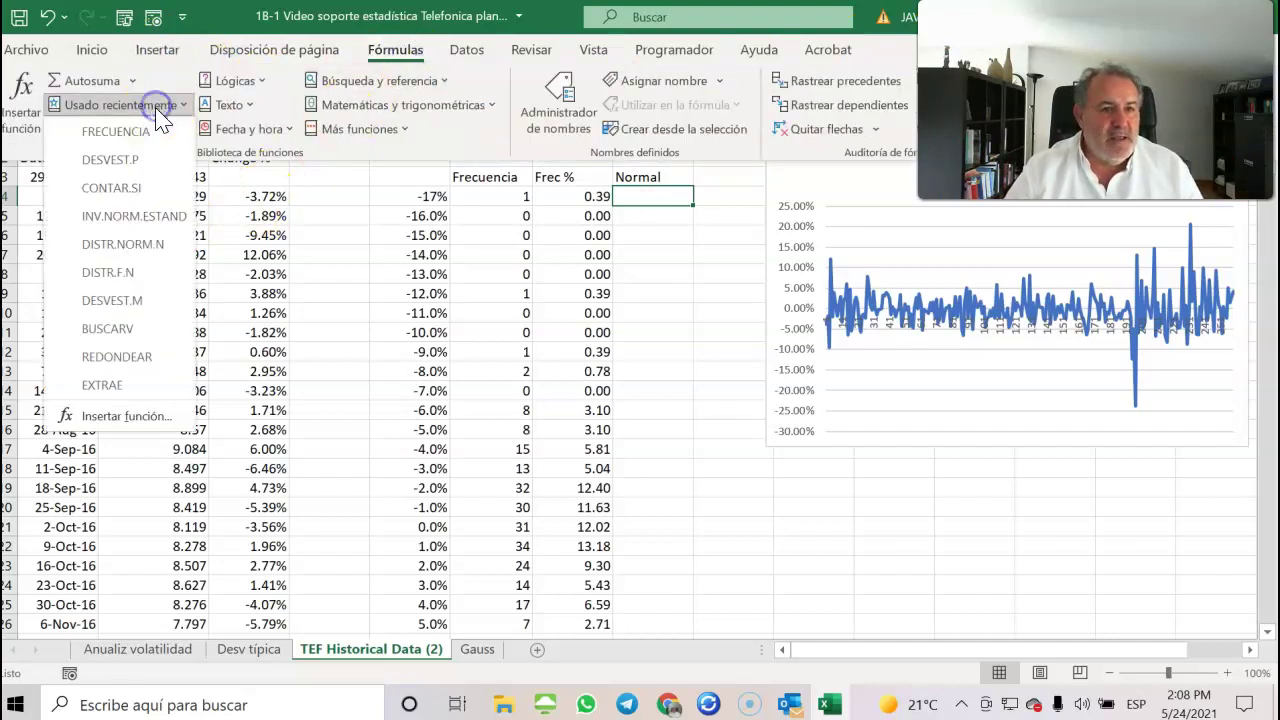
pyautogui.click(123, 245)
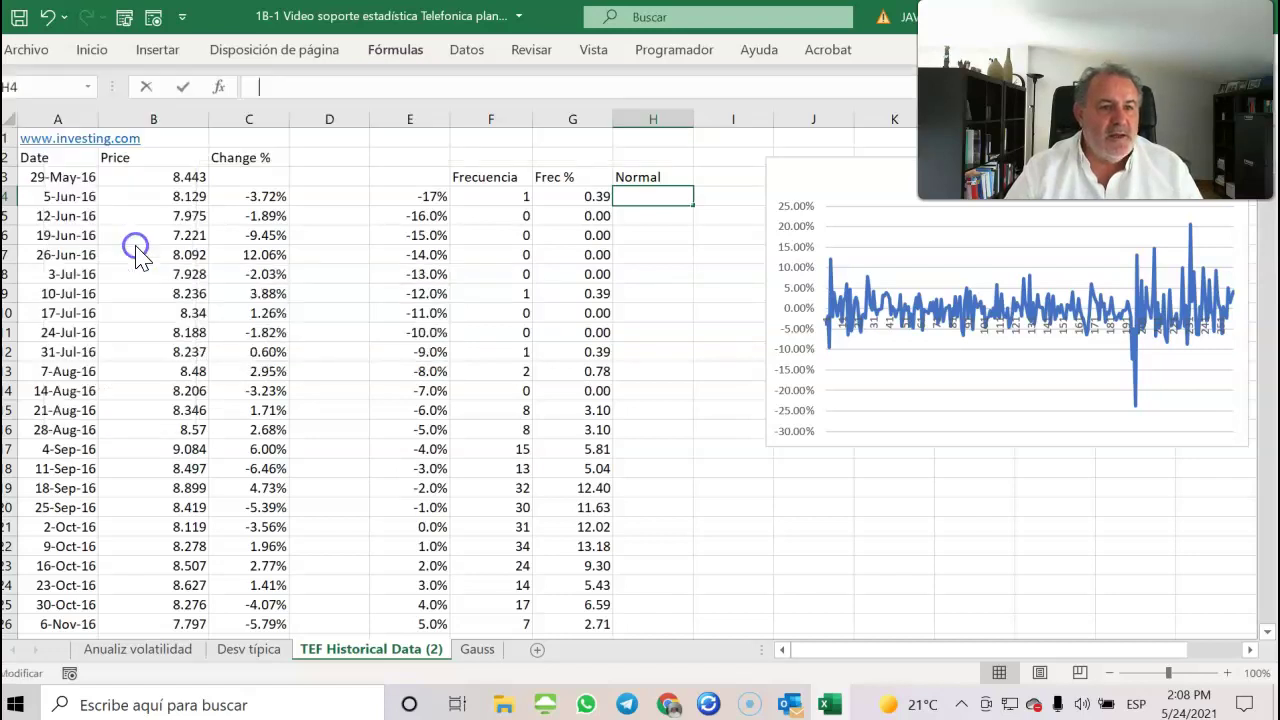
pyautogui.moveTo(708, 240); pyautogui.dragTo(888, 110)
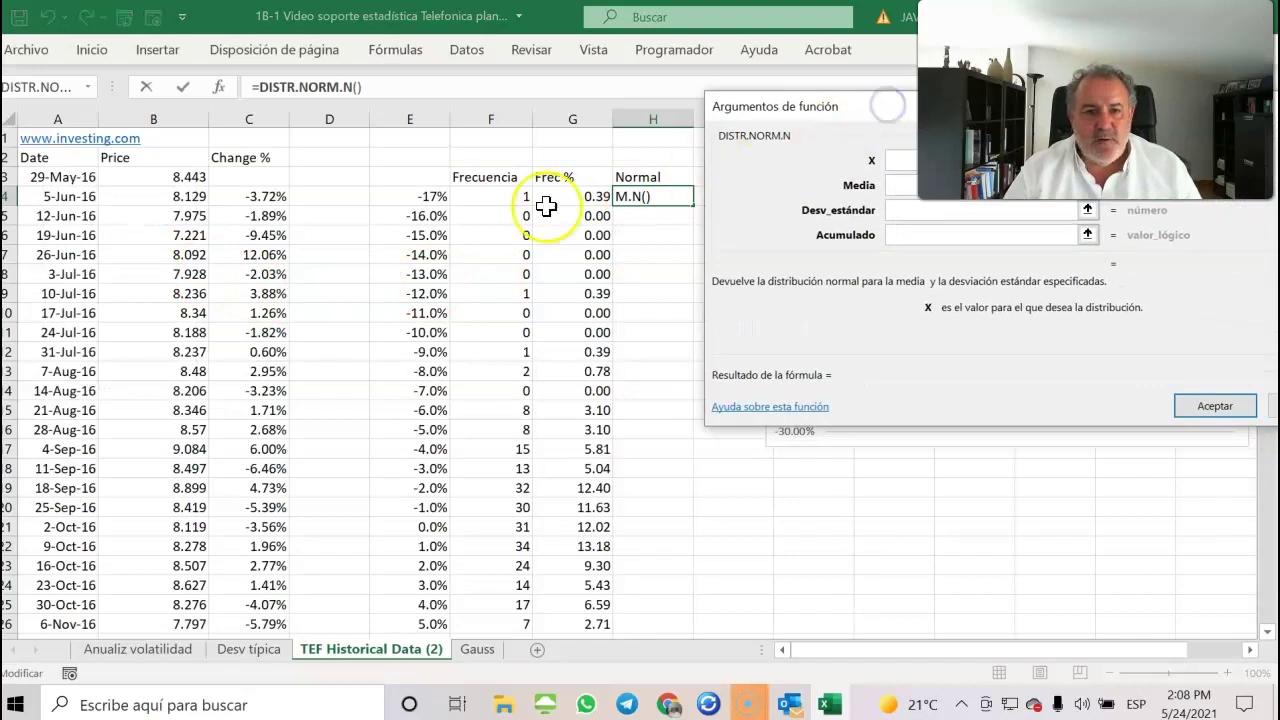
pyautogui.click(429, 196)
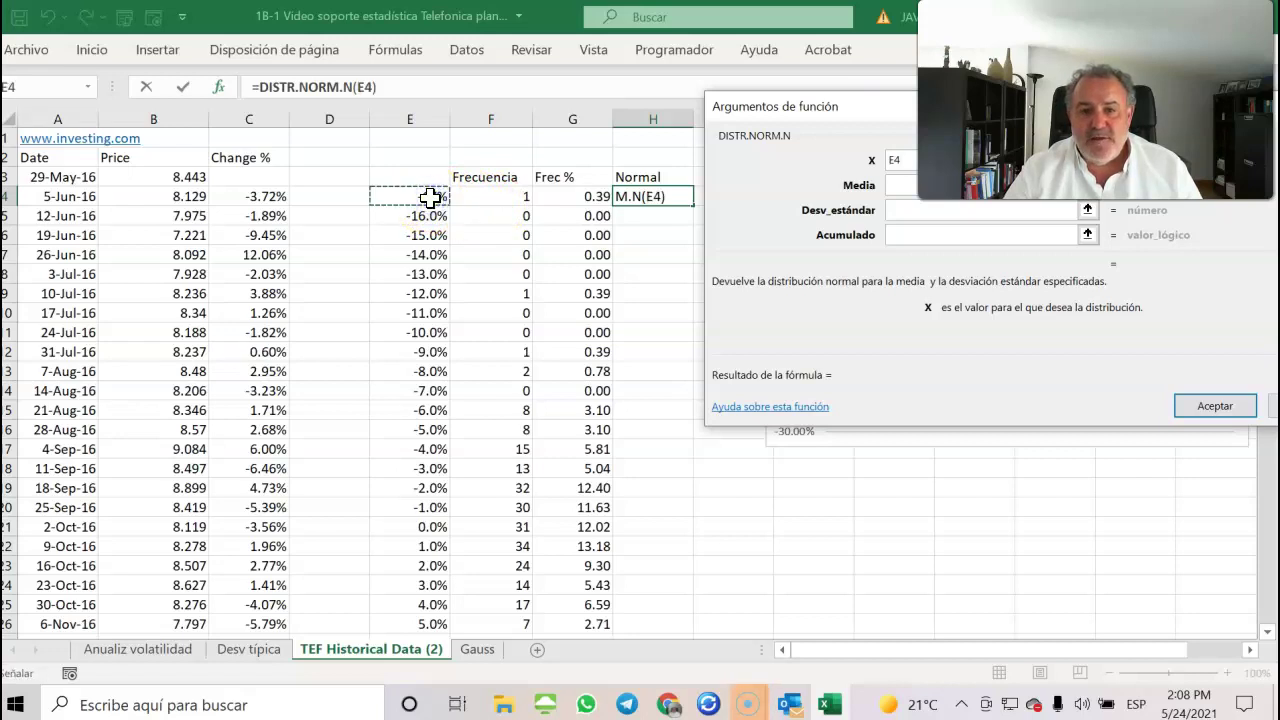
# - Set the Media argument to the Rent media cell as the absolute reference $F$43
pyautogui.click(892, 186)
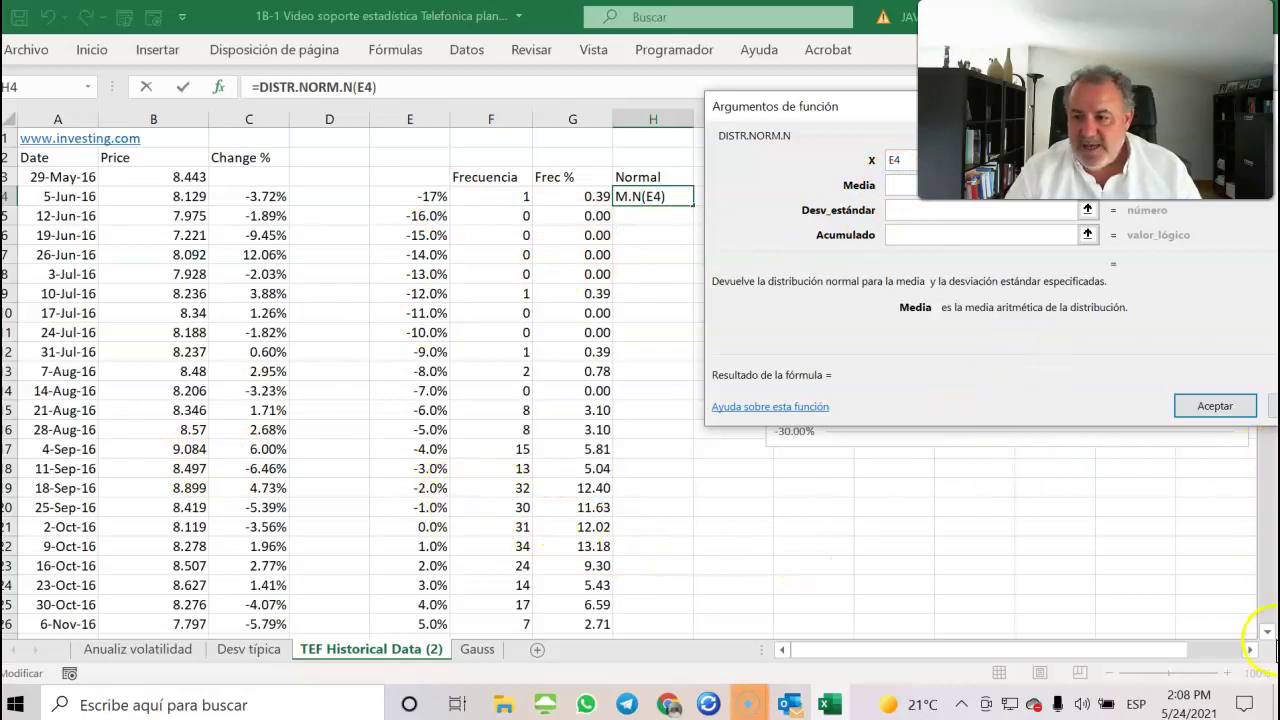
pyautogui.click(1267, 632)
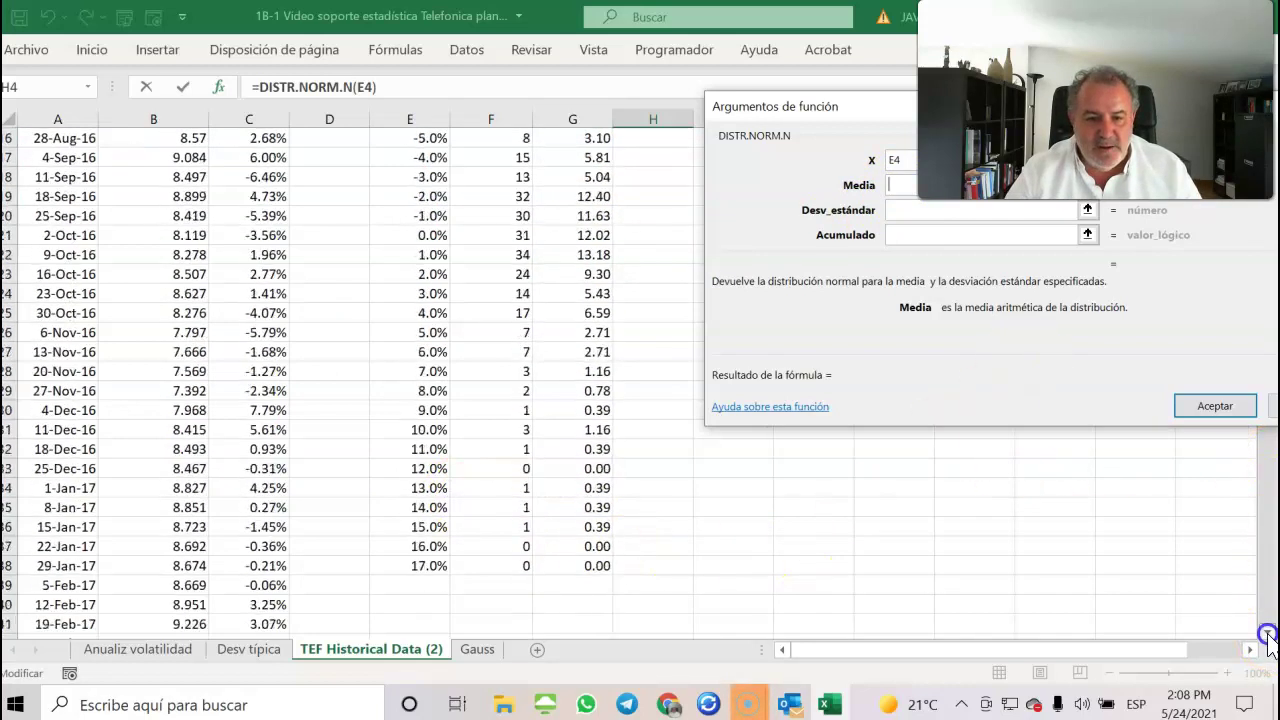
pyautogui.click(1267, 632)
pyautogui.click(510, 528)
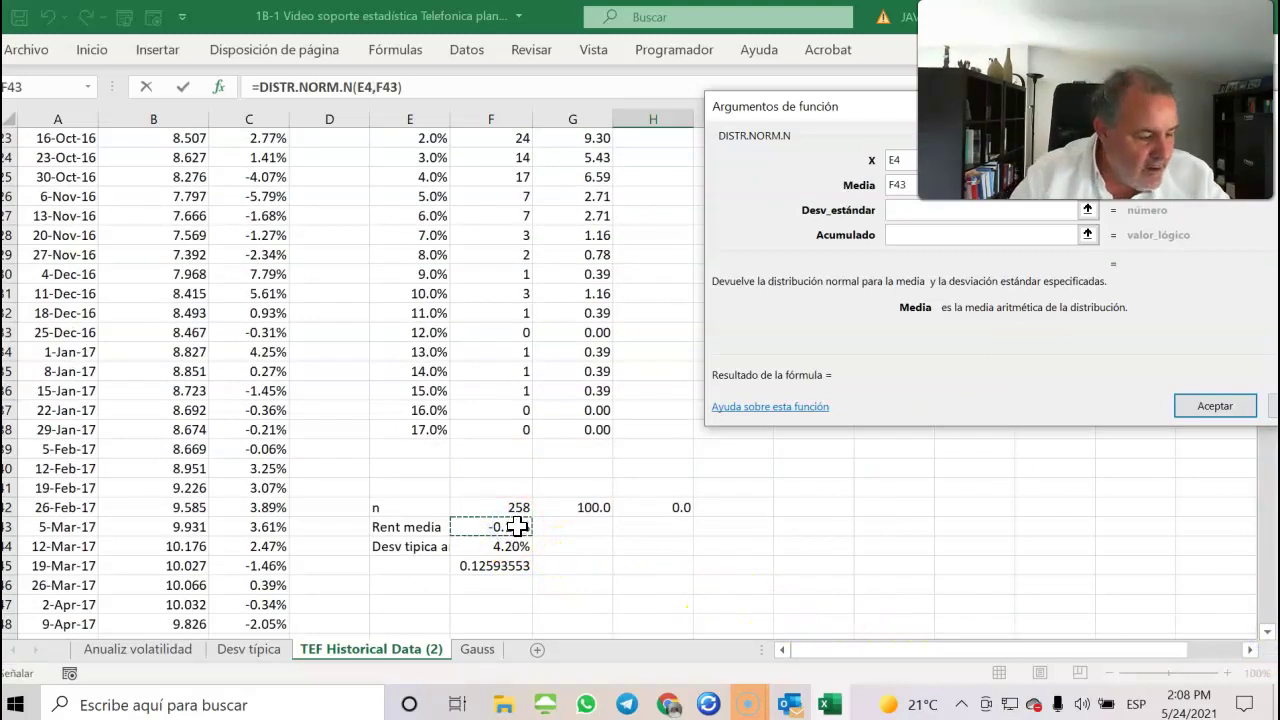
pyautogui.press('F4')
# - Set the Desv_estándar argument to the weekly standard deviation cell as the absolute reference $F$44
pyautogui.click(904, 210)
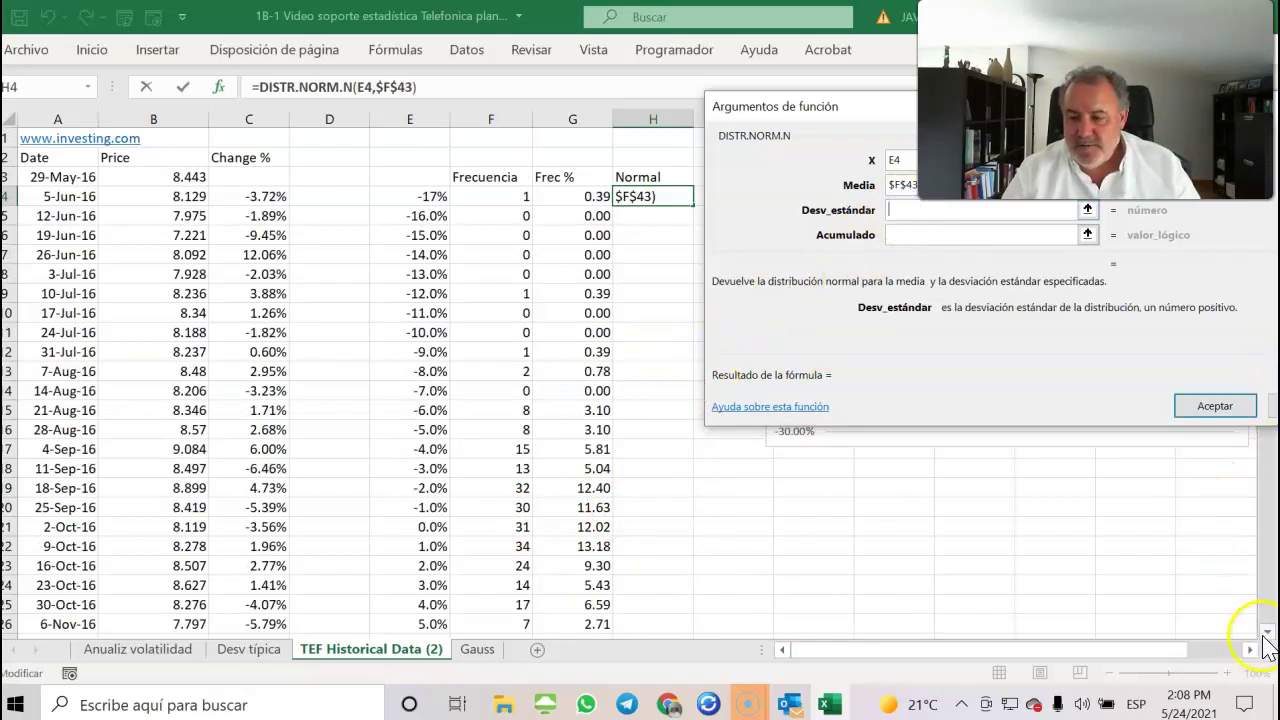
pyautogui.scroll(-6, 1266, 636)
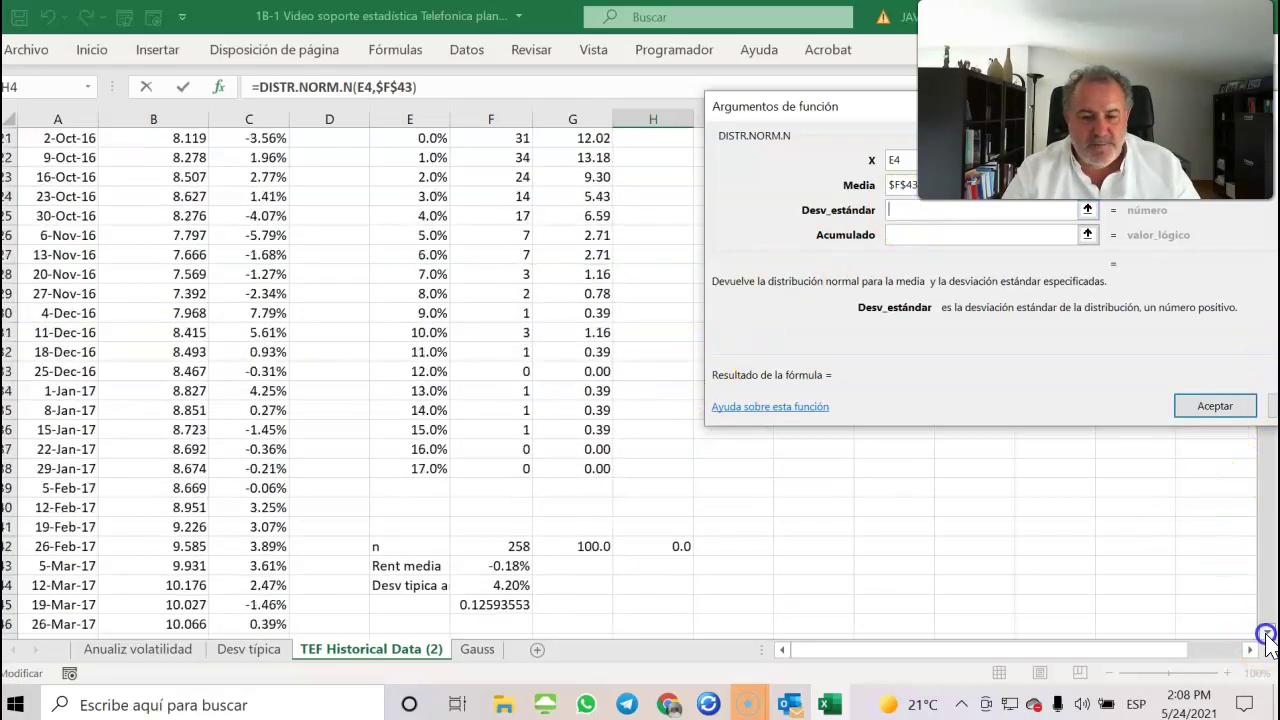
pyautogui.scroll(-1, 1266, 636)
pyautogui.click(505, 548)
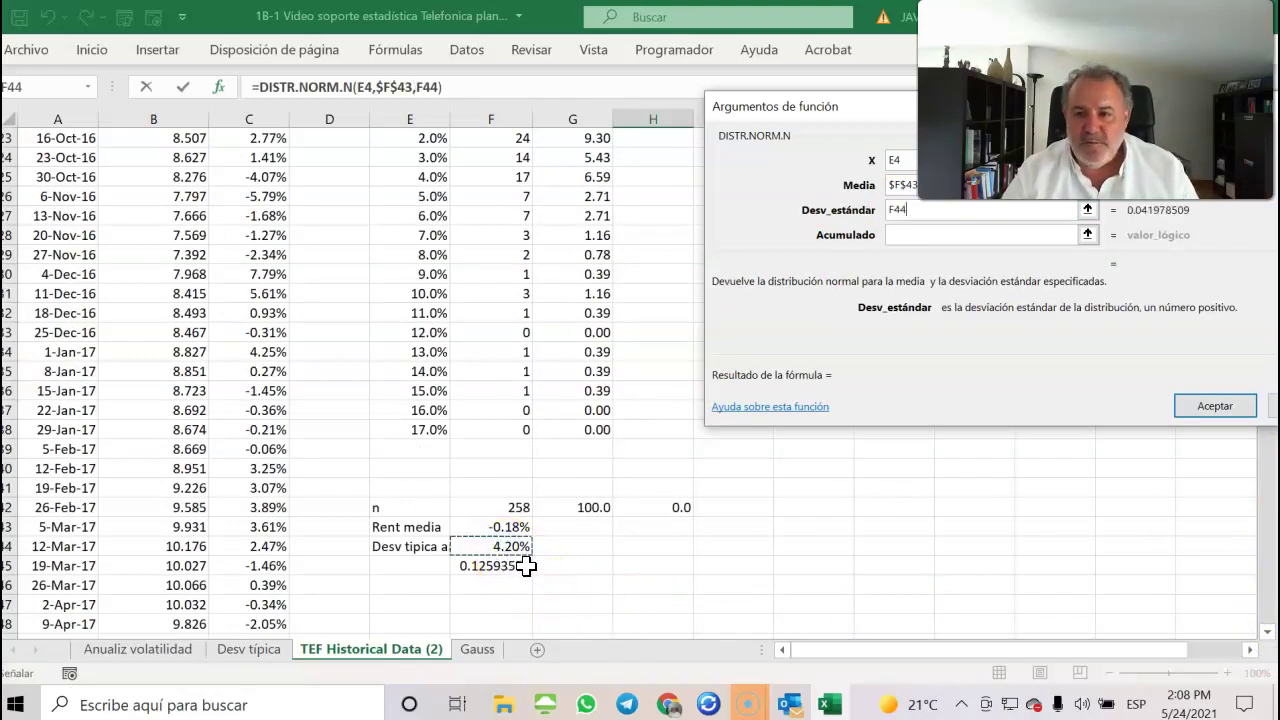
pyautogui.press('F4')
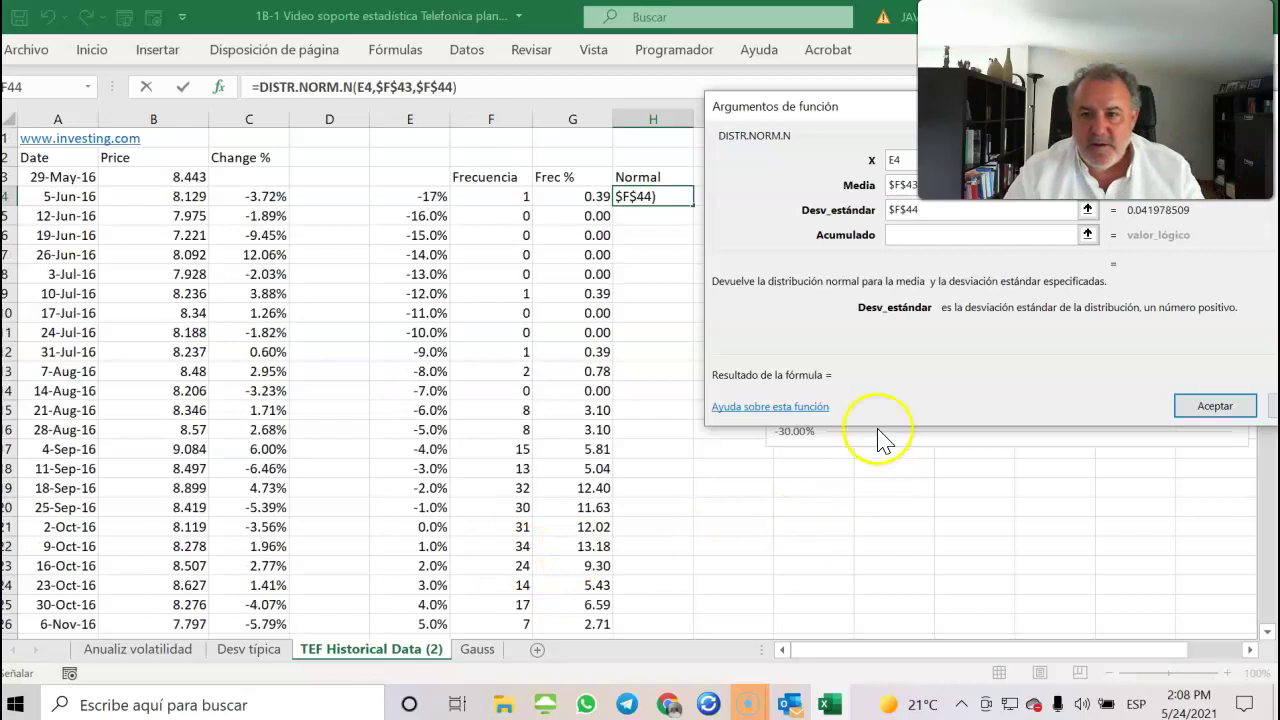
# - Set the Acumulado argument to falso for the probability density and enter the DISTR.NORM.N formula in H4
pyautogui.click(895, 238)
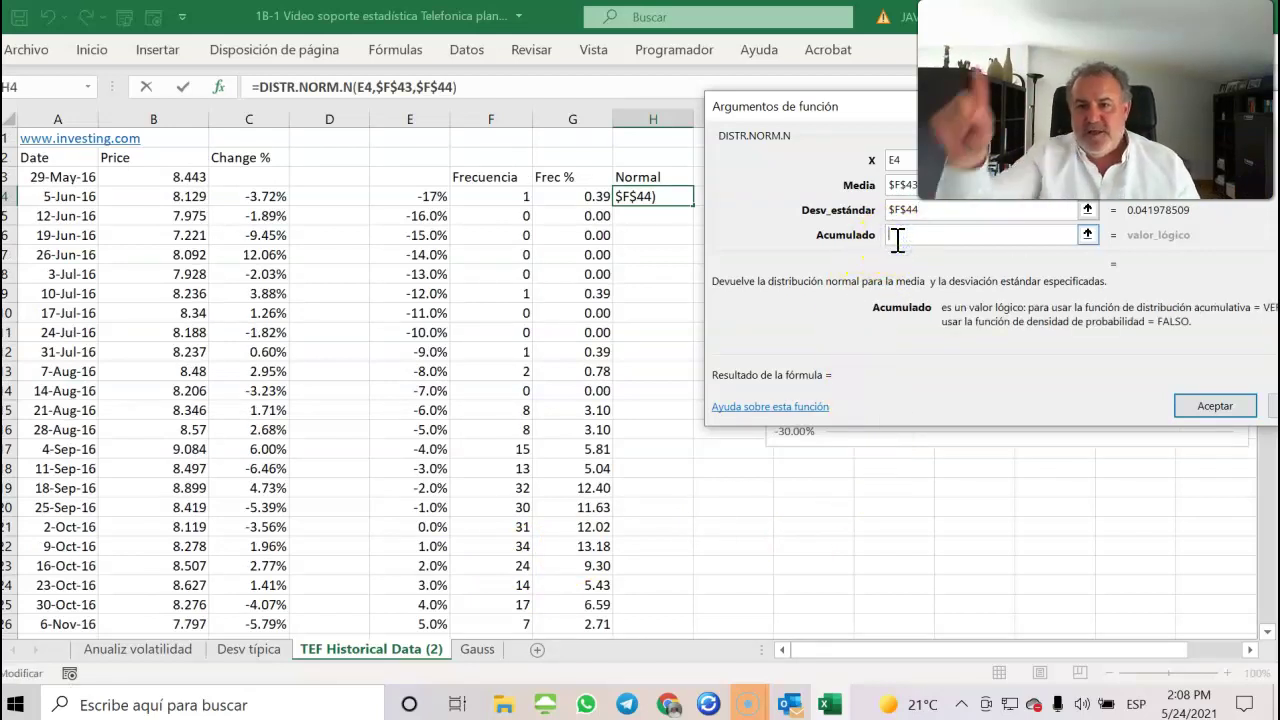
pyautogui.write('falso')
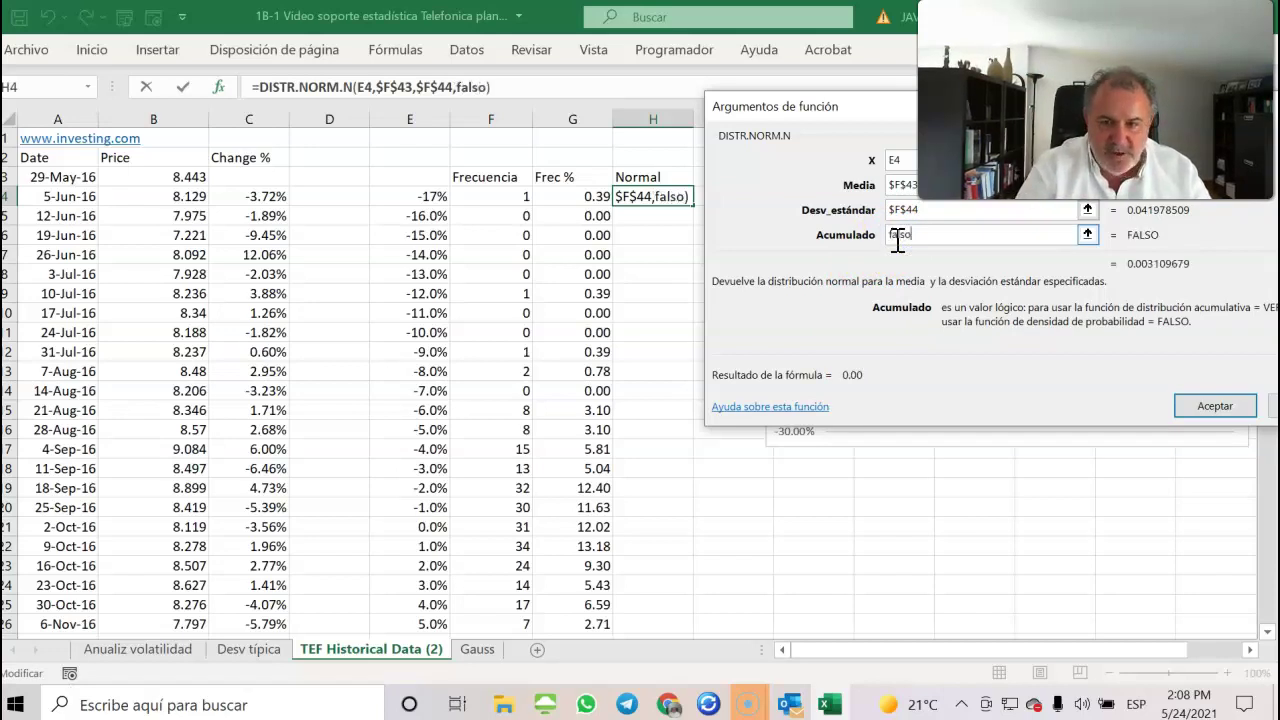
pyautogui.click(1215, 406)
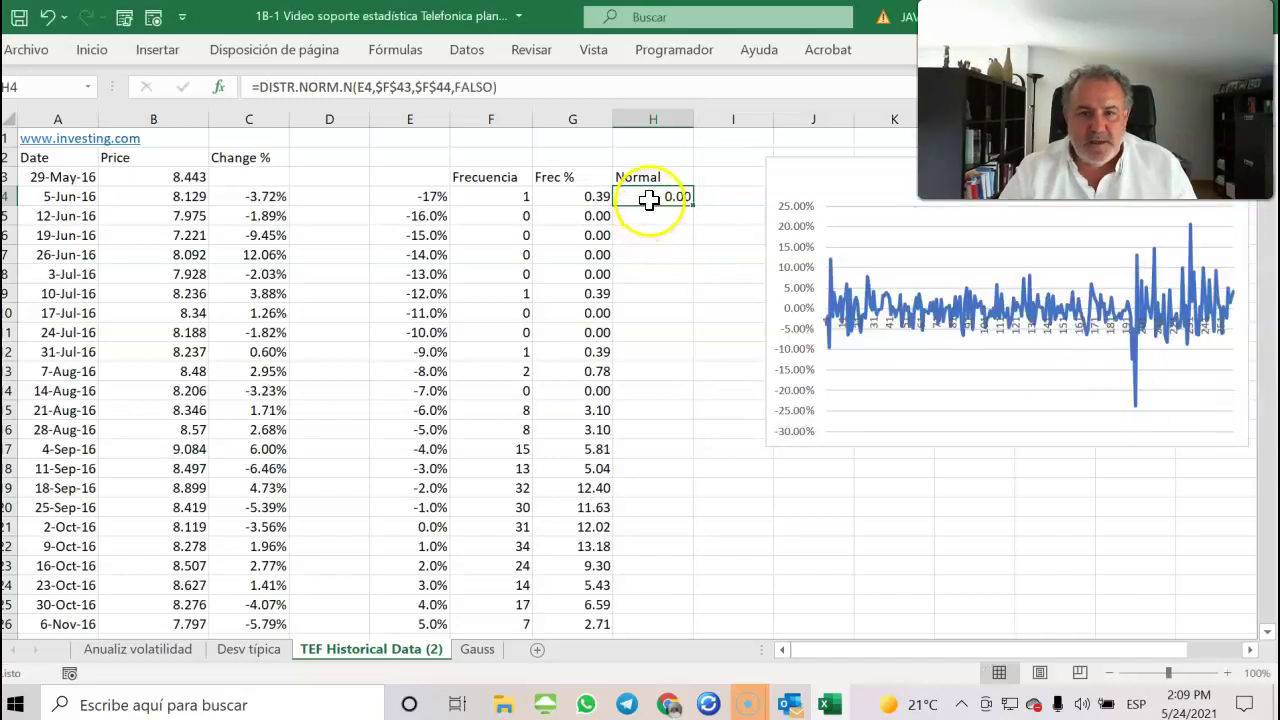
# - Fill the DISTR.NORM.N formula from H4 down to H38 for all the return bins
pyautogui.moveTo(691, 209); pyautogui.dragTo(642, 606)
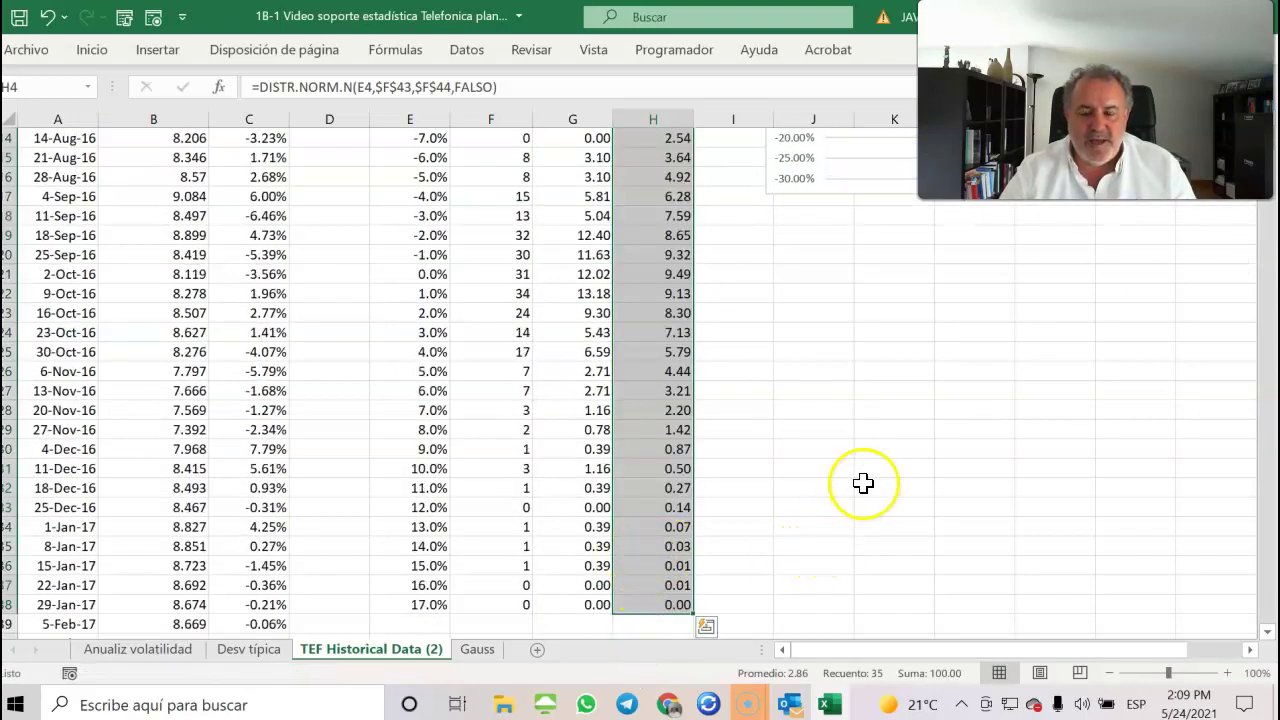
pyautogui.scroll(4, 825, 467)
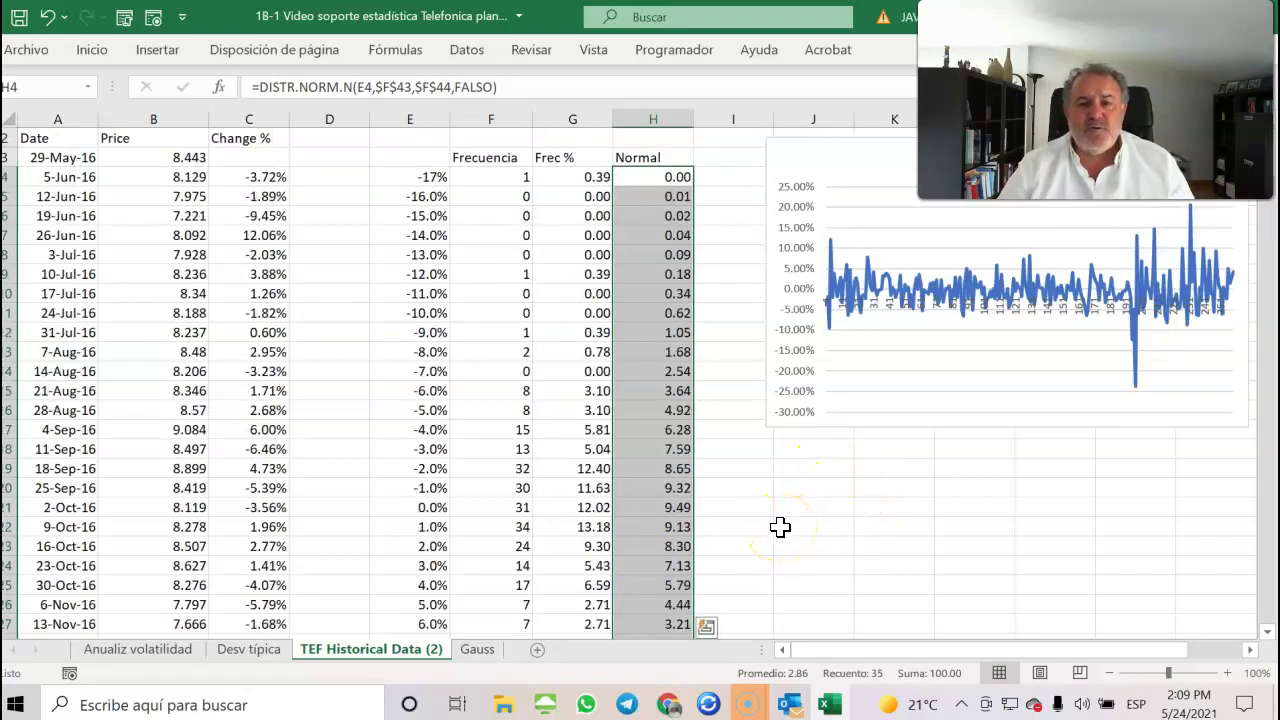
pyautogui.scroll(-8, 778, 529)
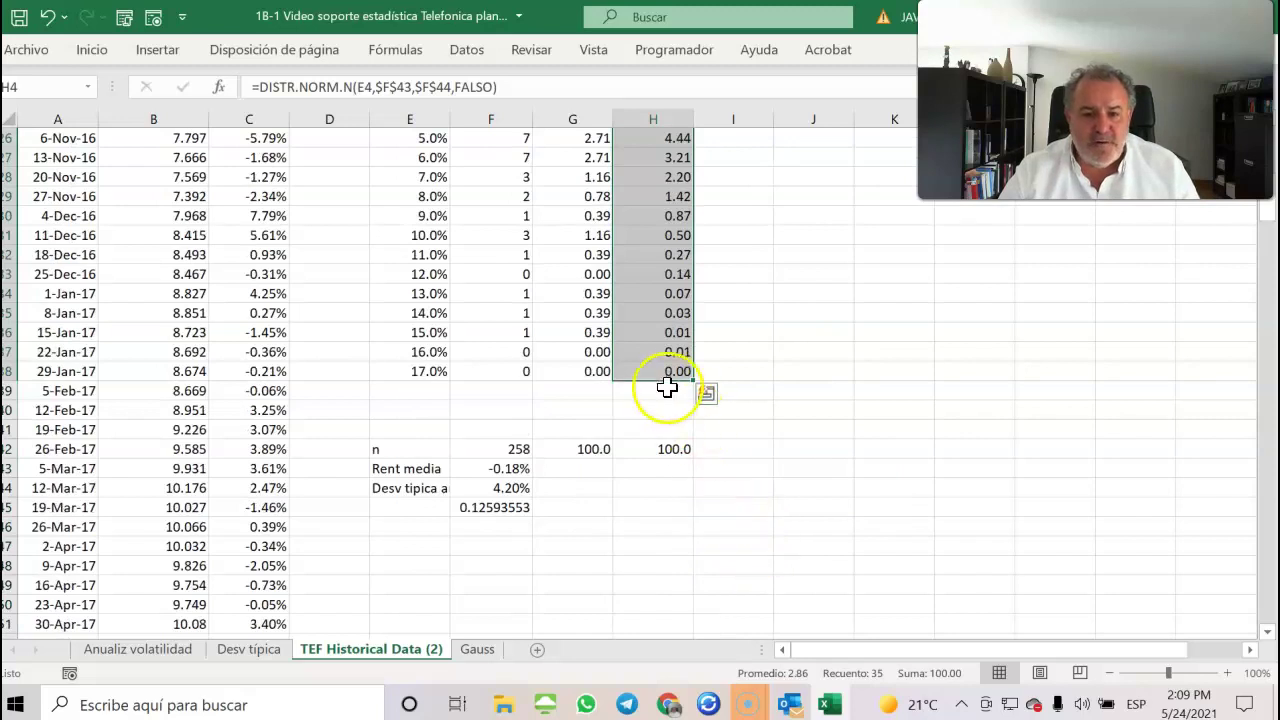
# - Insert the recommended scatter chart with lines and markers for E4:H38, plotting the frequency and normal columns against the return bins
pyautogui.moveTo(670, 369); pyautogui.dragTo(443, 178)
pyautogui.click(158, 50)
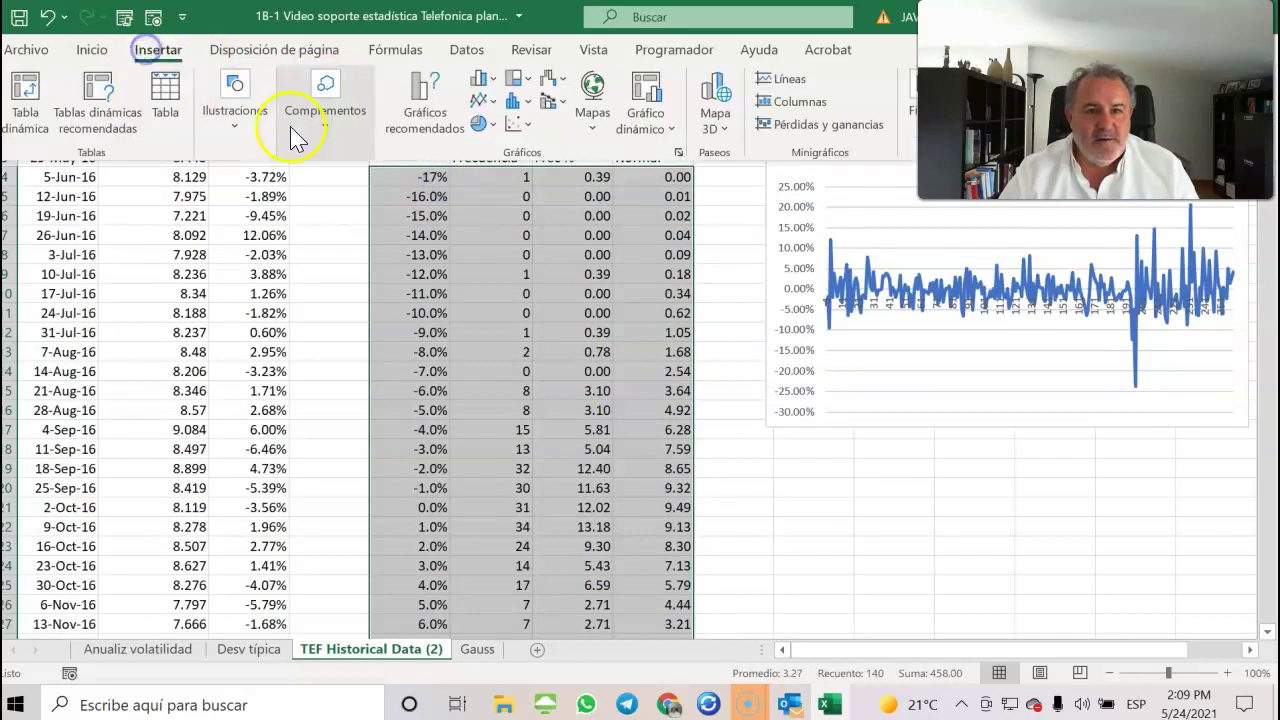
pyautogui.click(424, 108)
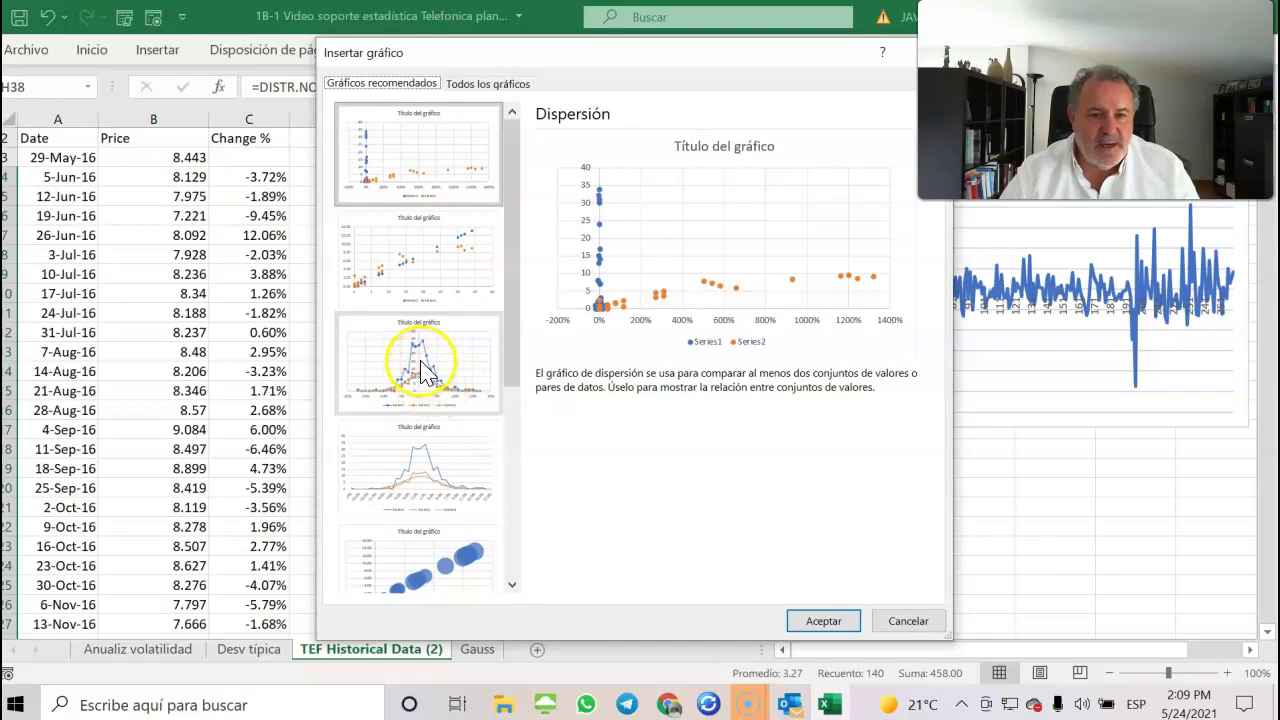
pyautogui.click(432, 382)
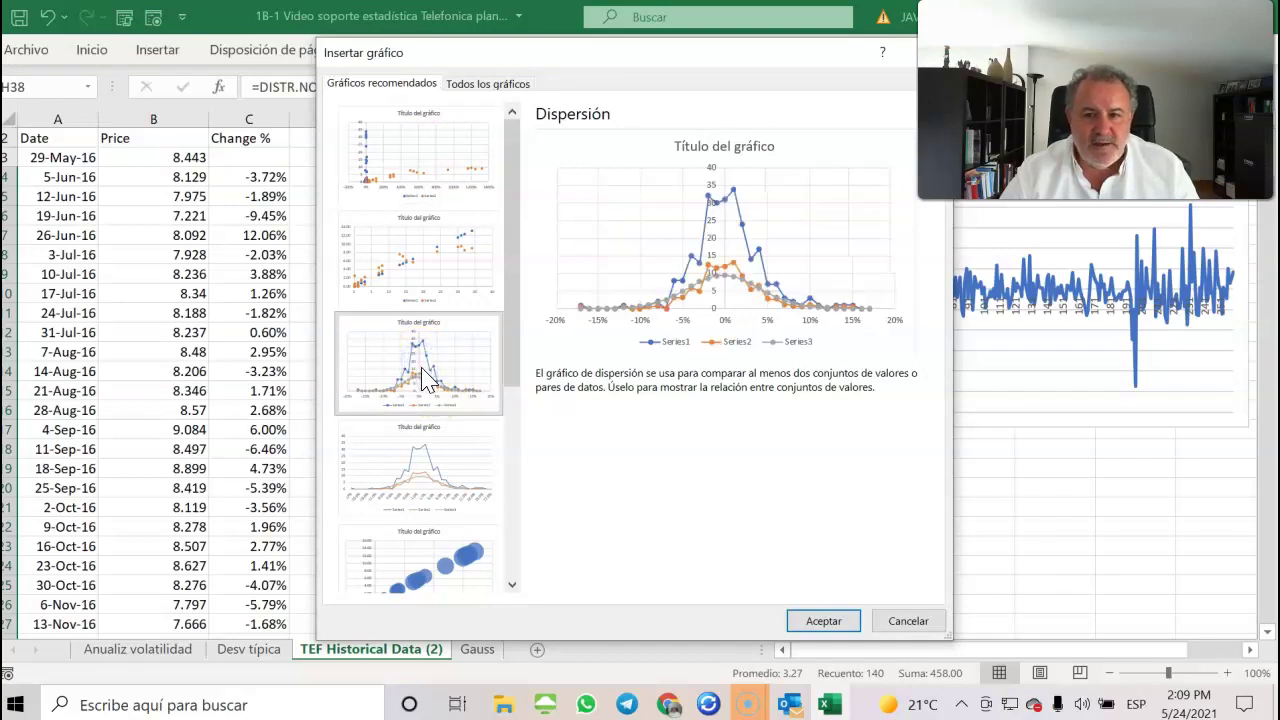
pyautogui.click(817, 618)
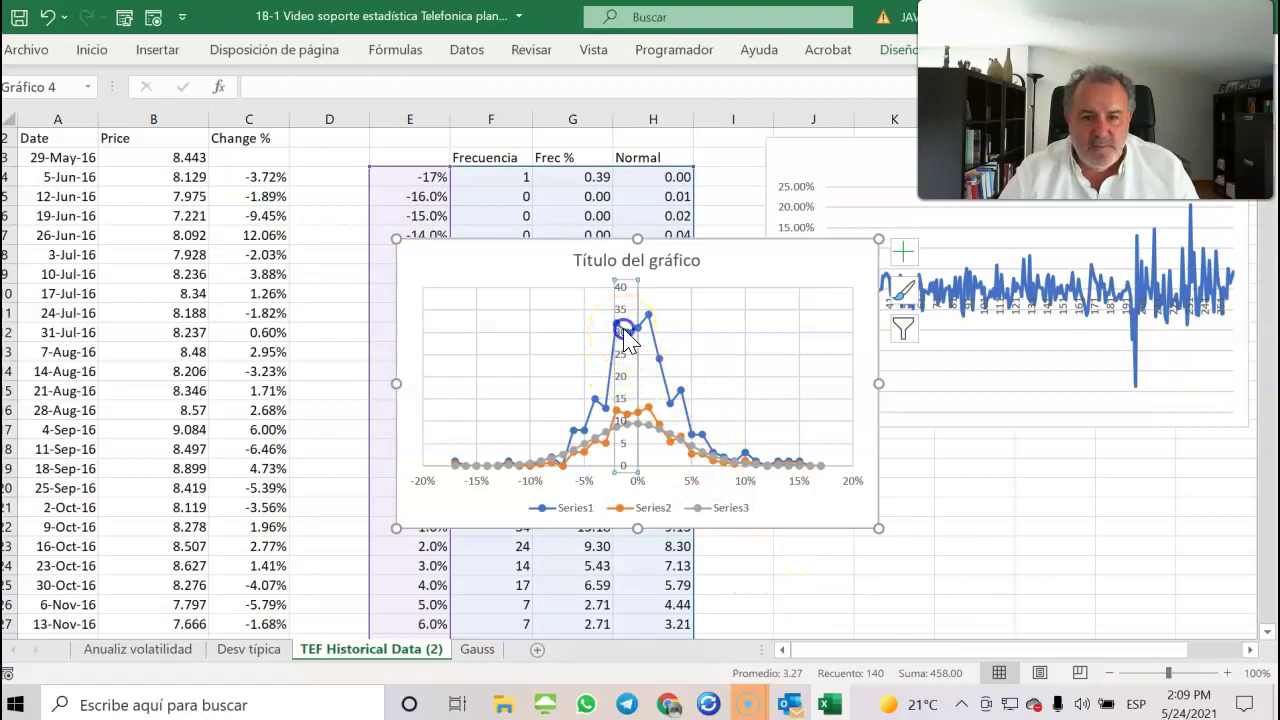
# - Remove the Frecuencia series from the new scatter chart and move the chart directly below the weekly returns line chart
pyautogui.click(654, 343)
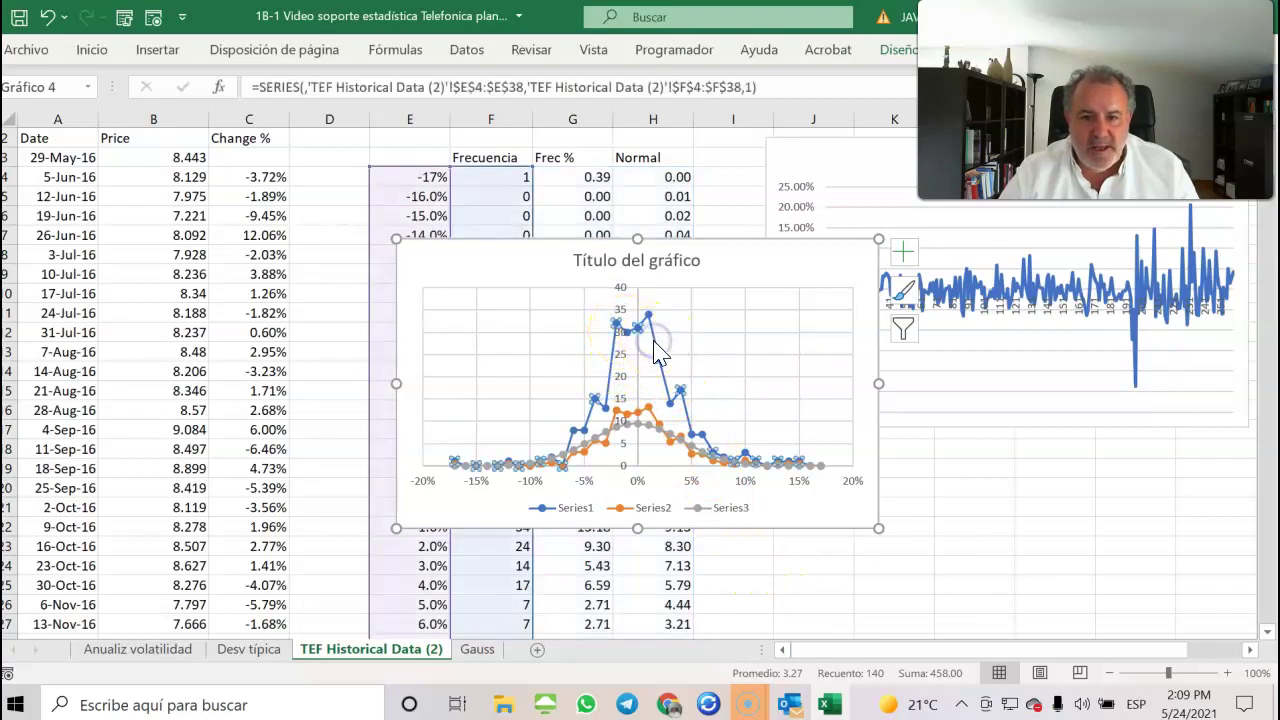
pyautogui.press('Delete')
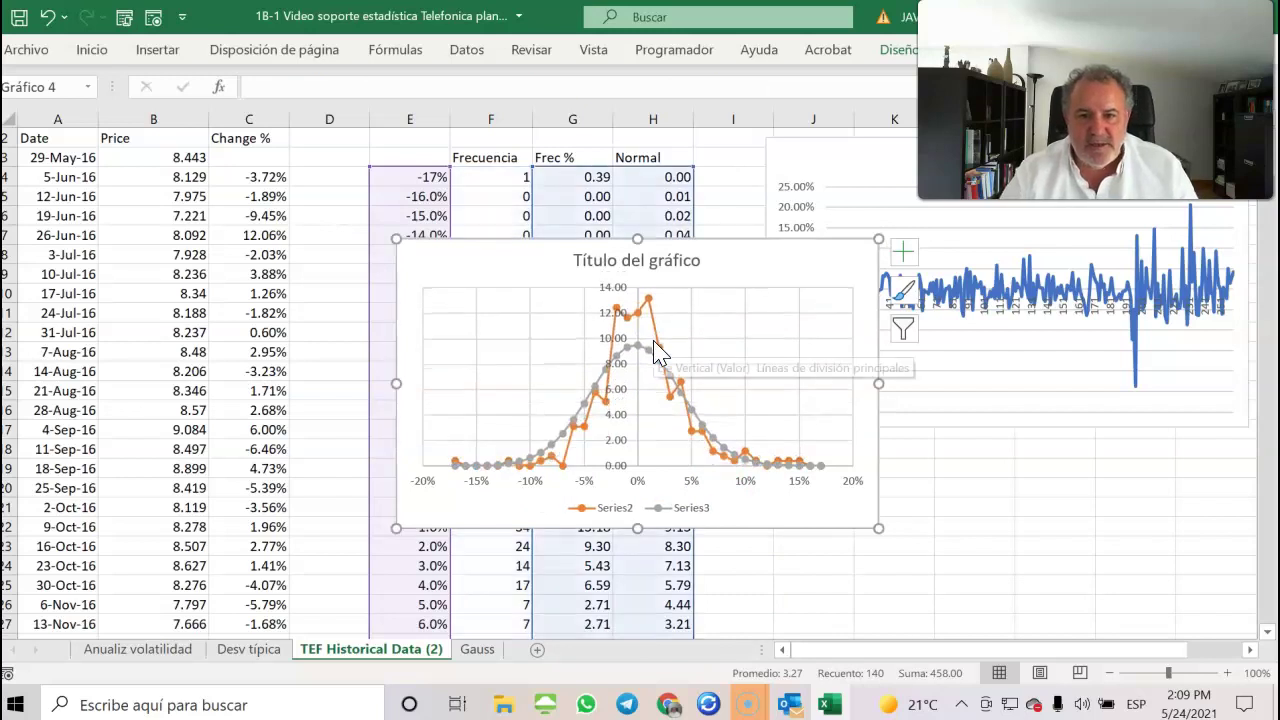
pyautogui.click(675, 250)
pyautogui.moveTo(674, 249); pyautogui.dragTo(1055, 441)
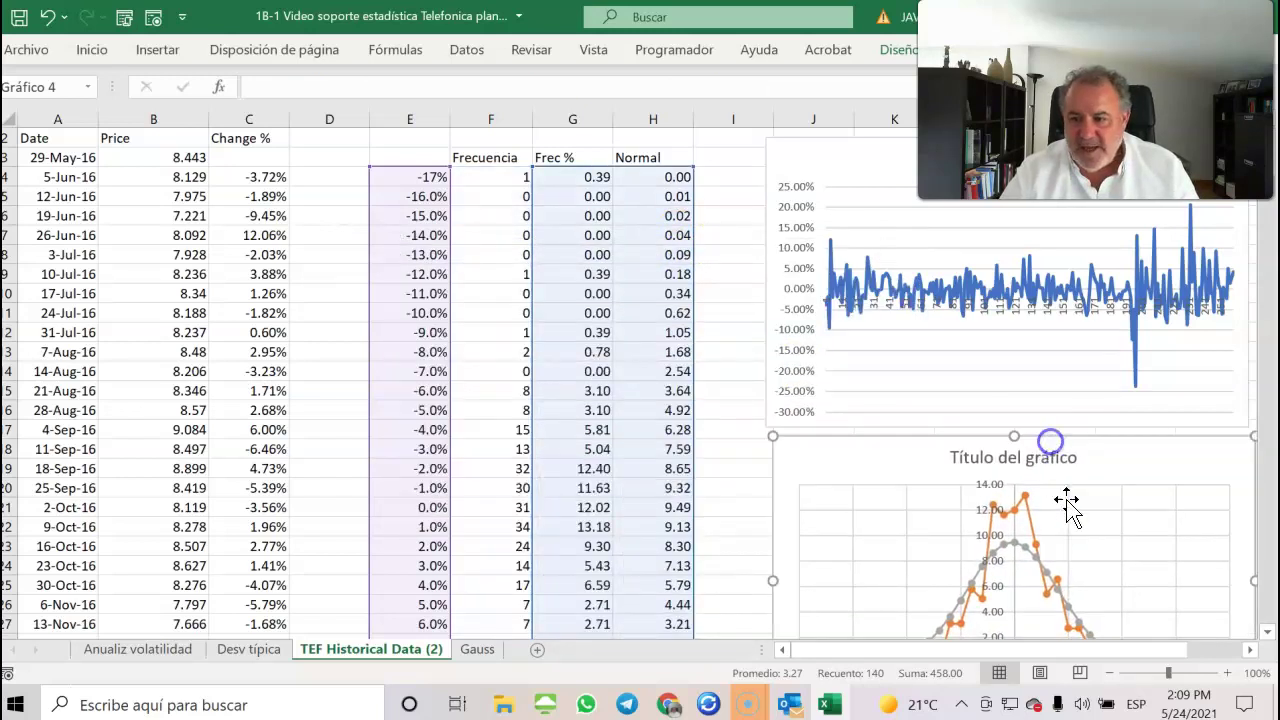
pyautogui.click(1250, 650)
pyautogui.click(1267, 632)
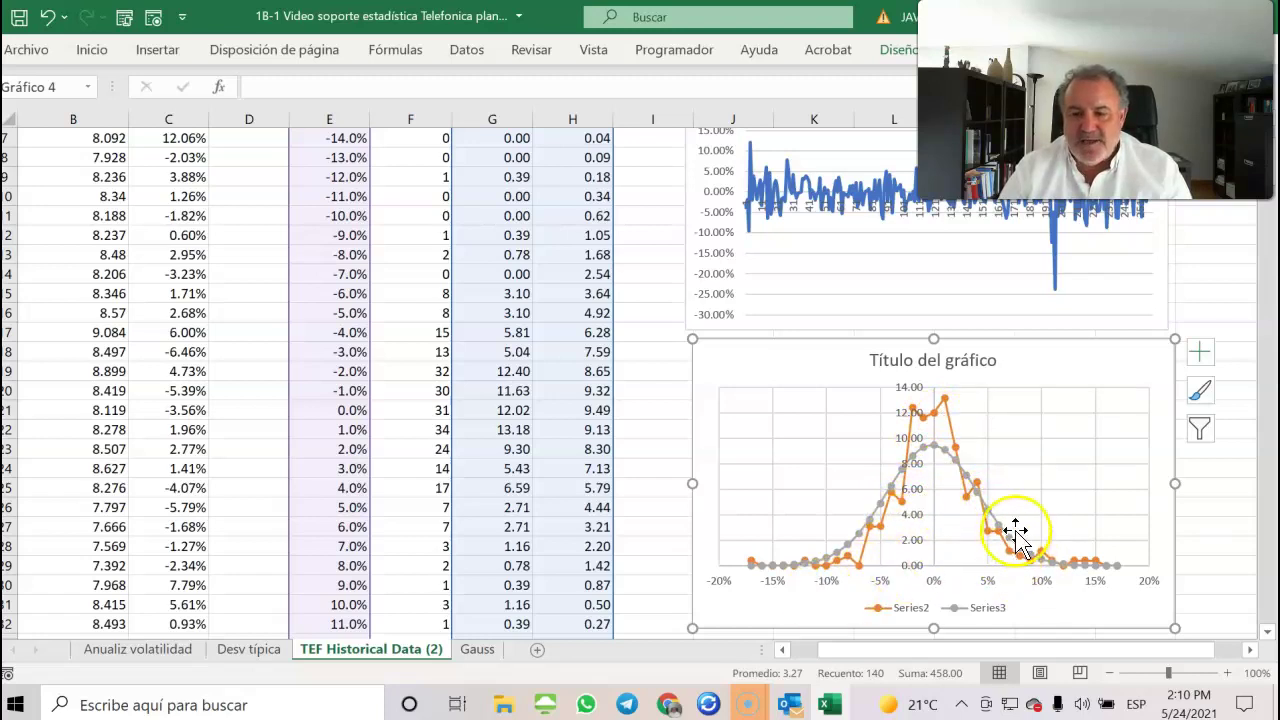
pyautogui.moveTo(1020, 572)
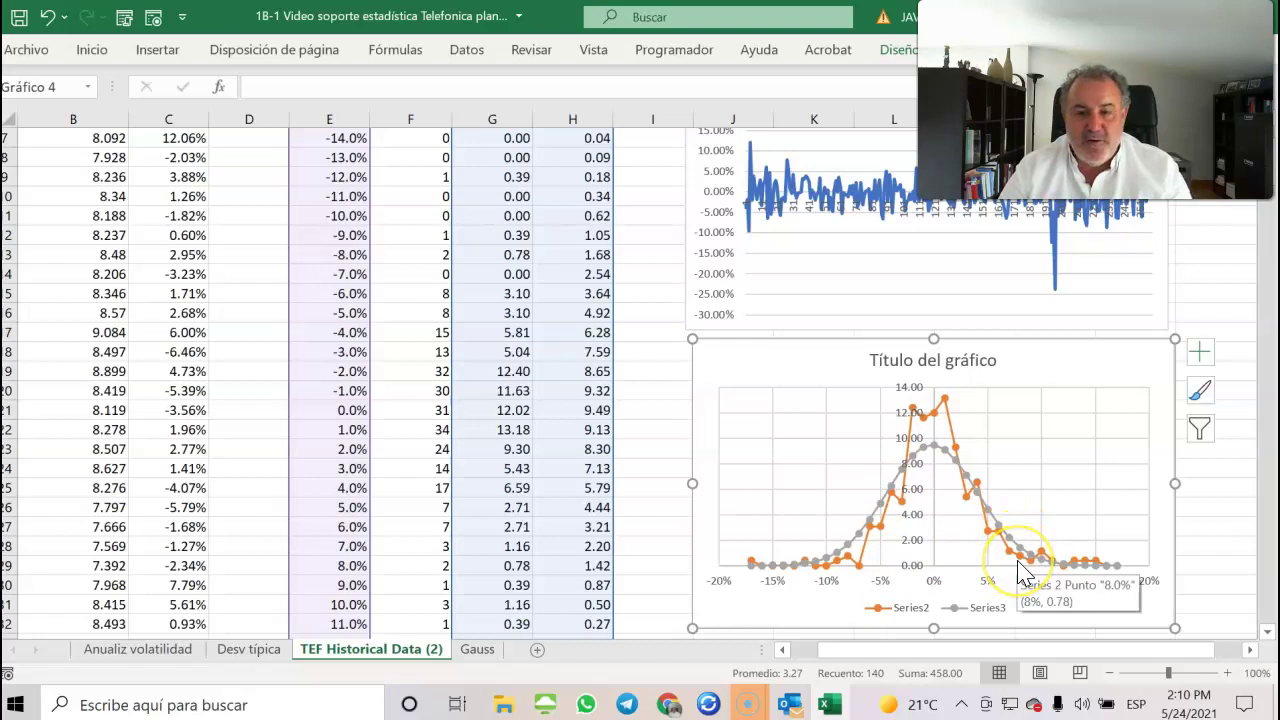